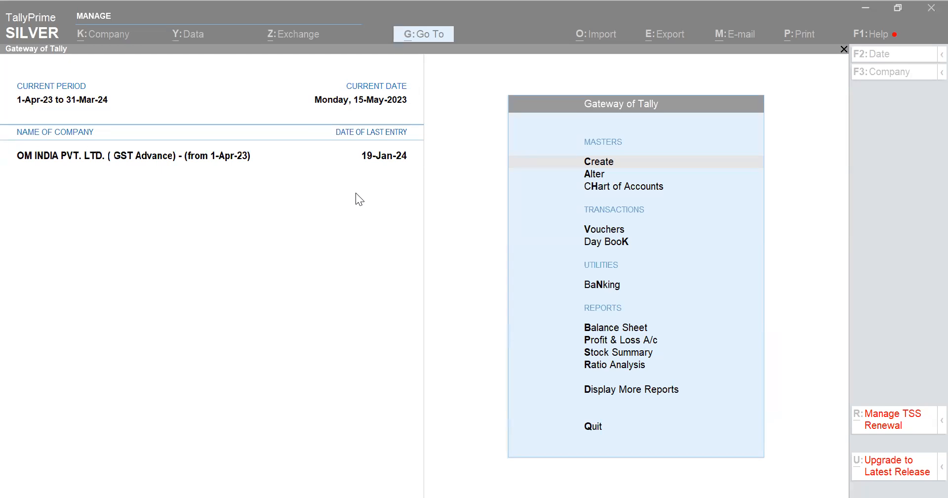
Open the Balance Sheet in detailed form and drill into Duties & Taxes under Current Liabilities
left_click(404, 185)
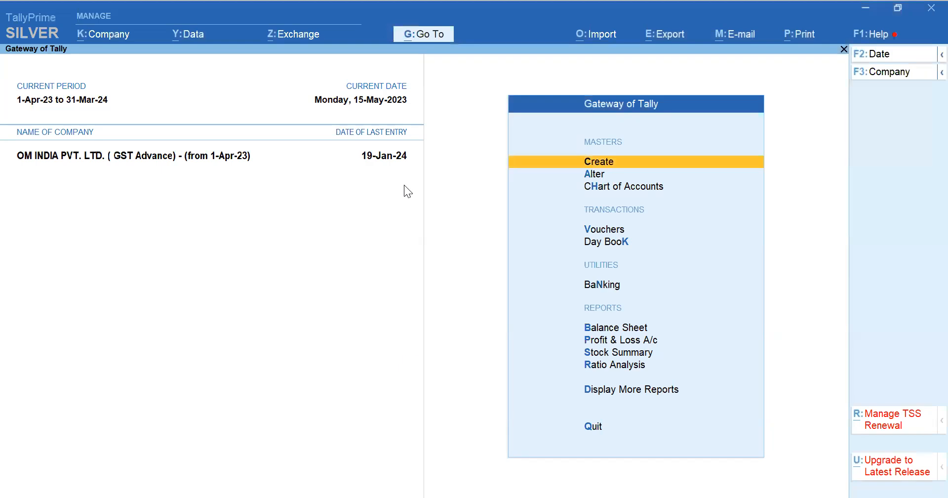
key("b")
key("alt+F5")
key("Down")
key("Down")
key("Down")
key("Down")
key("Down")
key("Down")
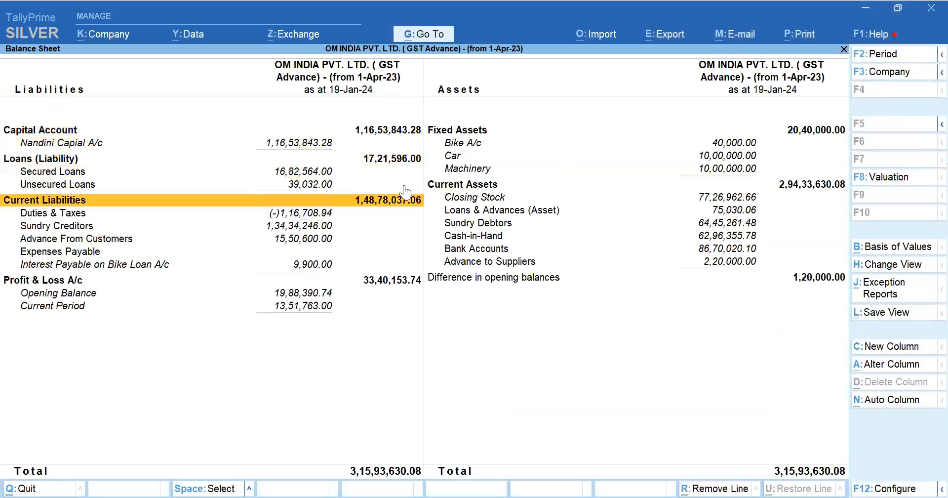
key("Return")
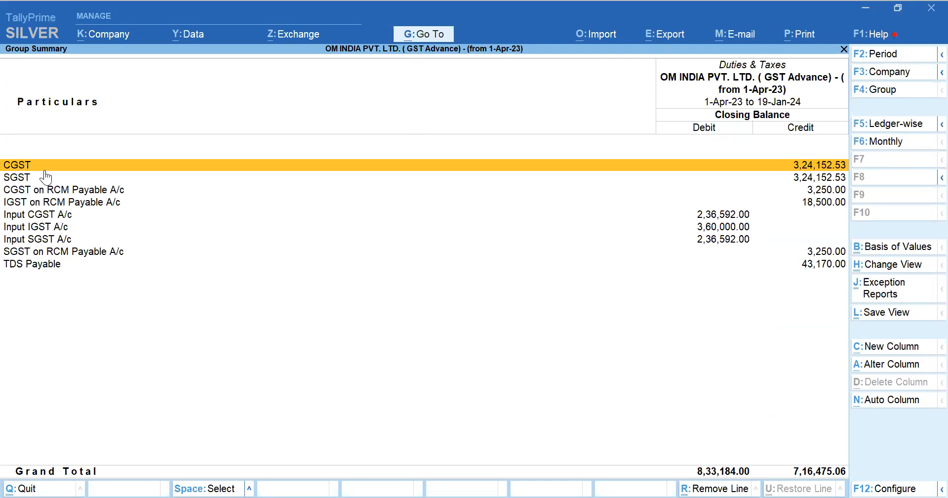
Examine the GST, RCM, input tax and TDS ledgers listed in the Duties & Taxes summary
key("Down")
key("Down")
key("Down")
key("Down")
key("Down")
key("Down")
key("Down")
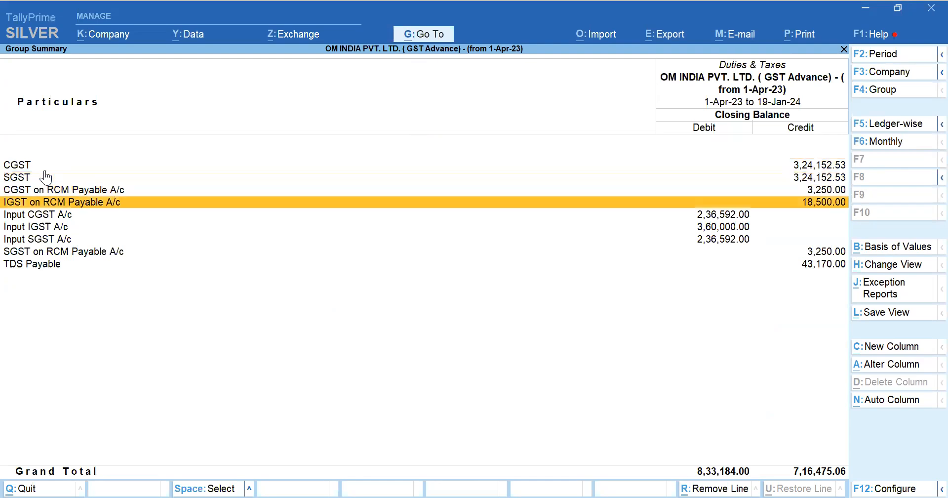
key("Down")
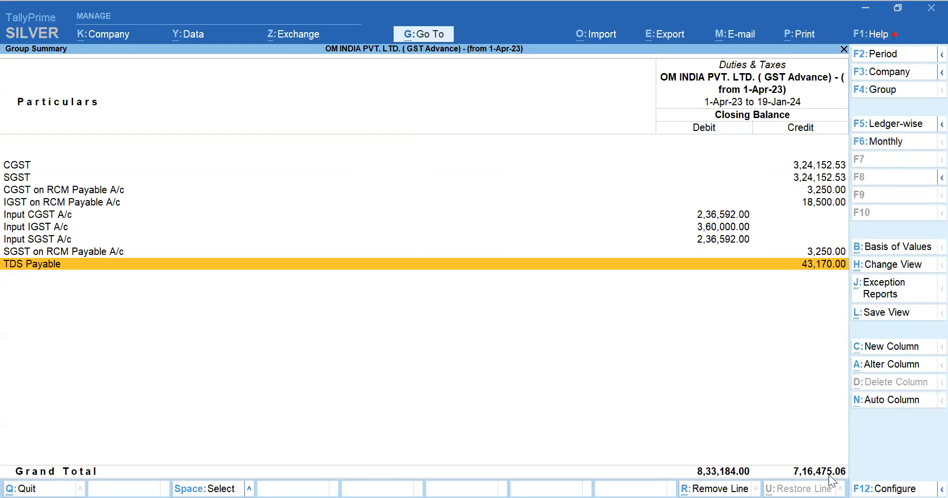
Open the CGST ledger for alteration from the Duties & Taxes summary
key("Up")
key("Up")
key("Up")
key("Up")
key("Up")
key("Up")
key("Up")
key("Up")
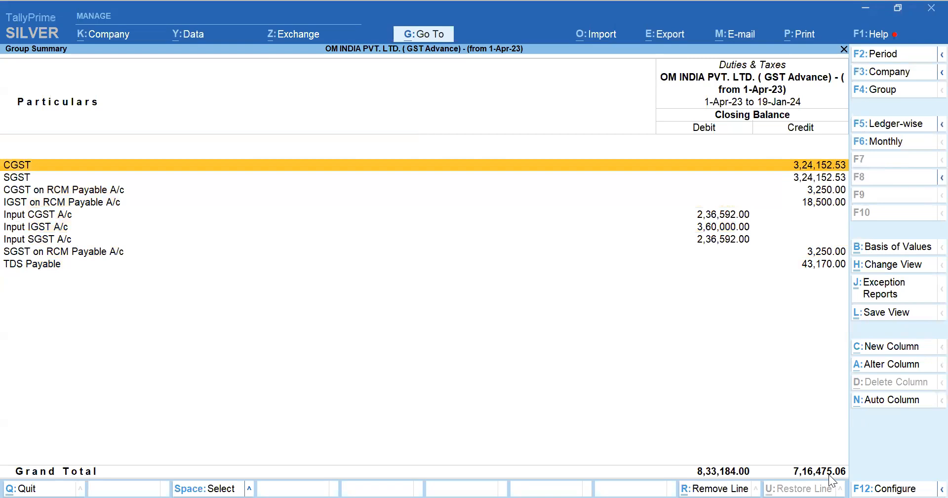
key("ctrl+Return")
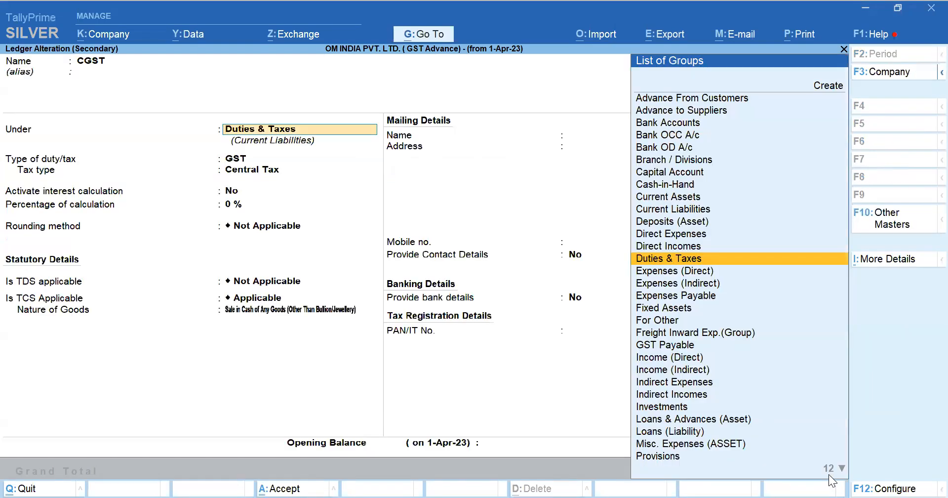
key("alt+c")
type("GST")
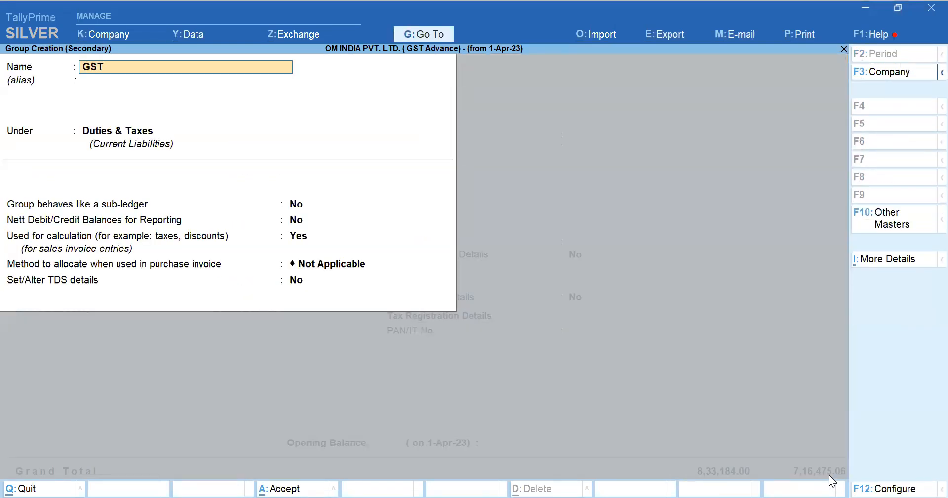
type(" Payable")
key("Return")
key("Escape")
key("Escape")
key("Escape")
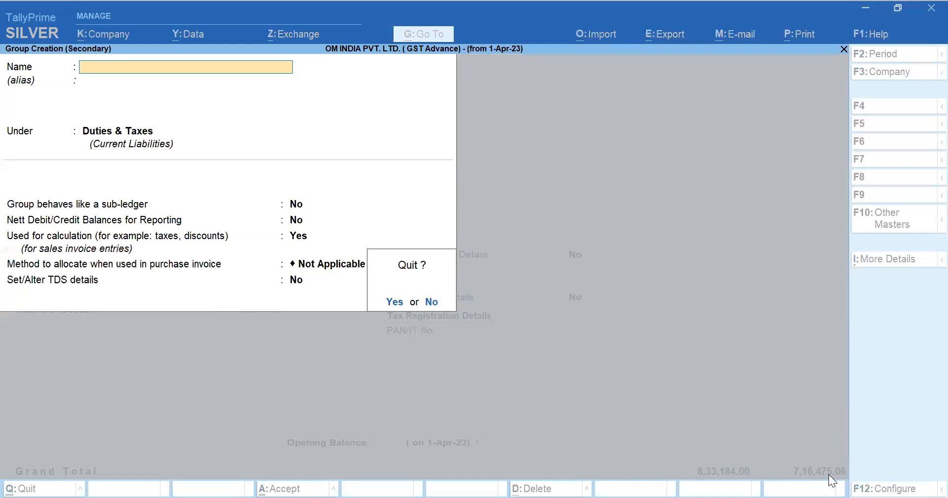
type("y")
Place the CGST ledger under the GST Payable group and save it
type("Gst")
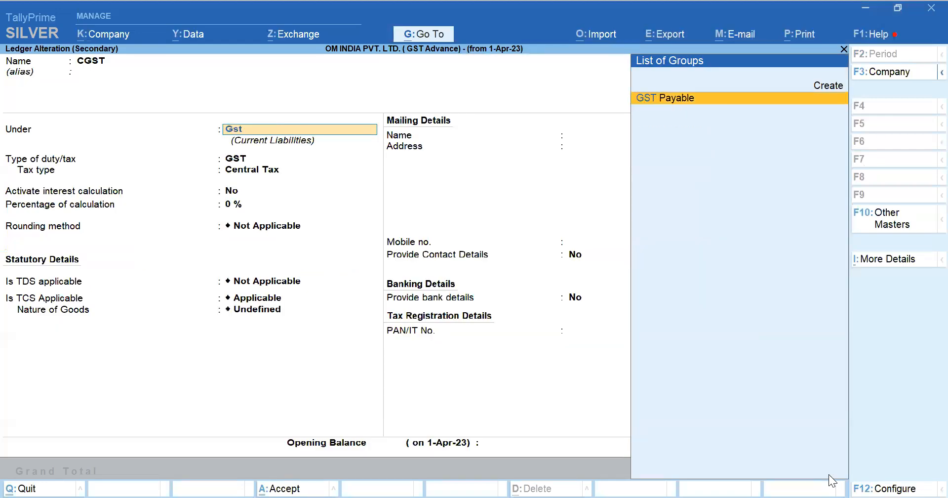
key("Return")
key("Return")
key("ctrl+a")
Alter the SGST ledger so that it falls under the GST Payable group, and save it
key("Up")
key("Down")
key("ctrl+Return")
key("Return")
type("Gs")
key("Return")
key("ctrl+a")
Alter the Input CGST A/c ledger to fall under the GST Payable group, and save it
key("Down")
key("Down")
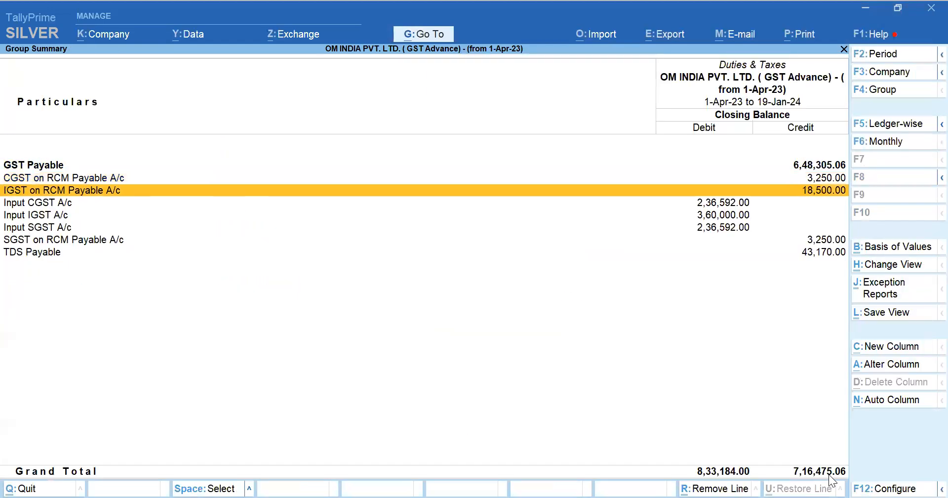
key("Up")
key("Down")
key("Down")
key("ctrl+Return")
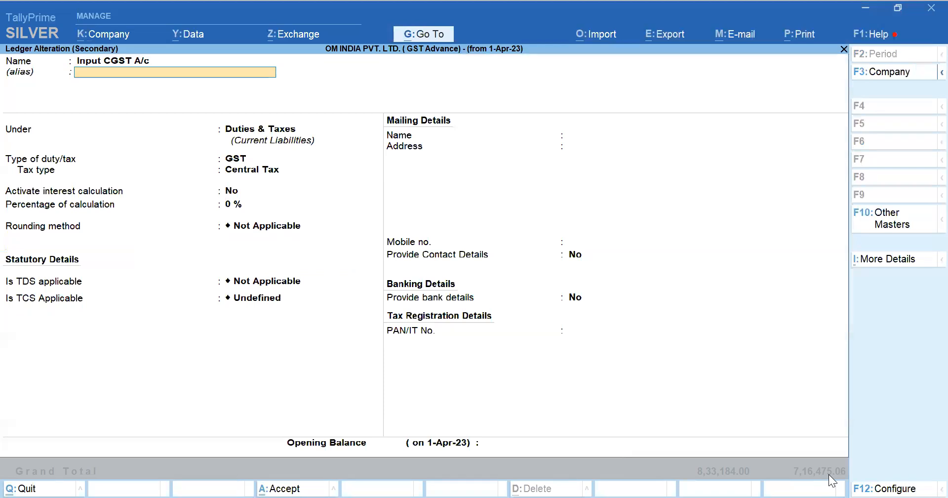
key("Return")
type("Gs")
key("Return")
key("ctrl+a")
Regroup the Input IGST A/c ledger under GST Payable and save the change
key("Up")
key("Down")
key("ctrl+Return")
key("Return")
type("Gs")
key("Return")
key("ctrl+a")
Regroup the Input SGST A/c ledger under GST Payable and save the change
key("Down")
key("ctrl+Return")
key("Return")
type("Gs")
key("Return")
key("ctrl+a")
key("Down")
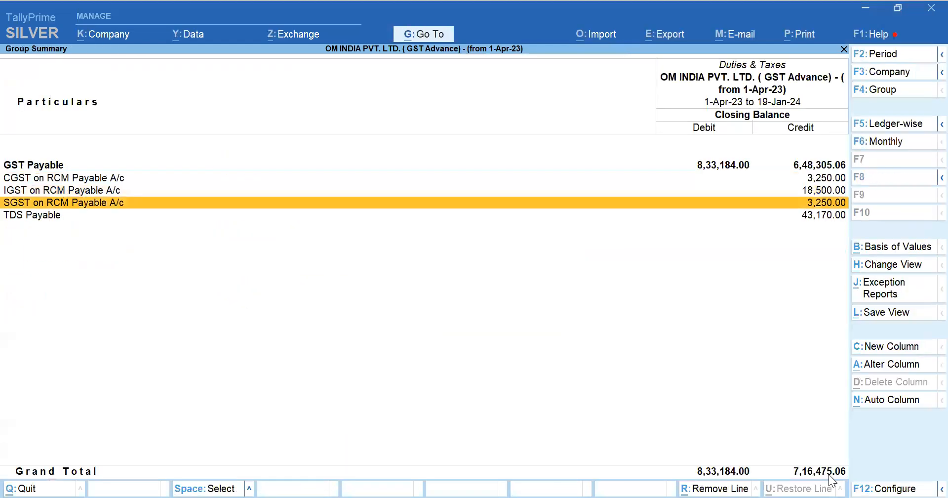
Alter the CGST on RCM Payable A/c ledger to fall under the RCM Payable group, and save it
key("Up")
key("Up")
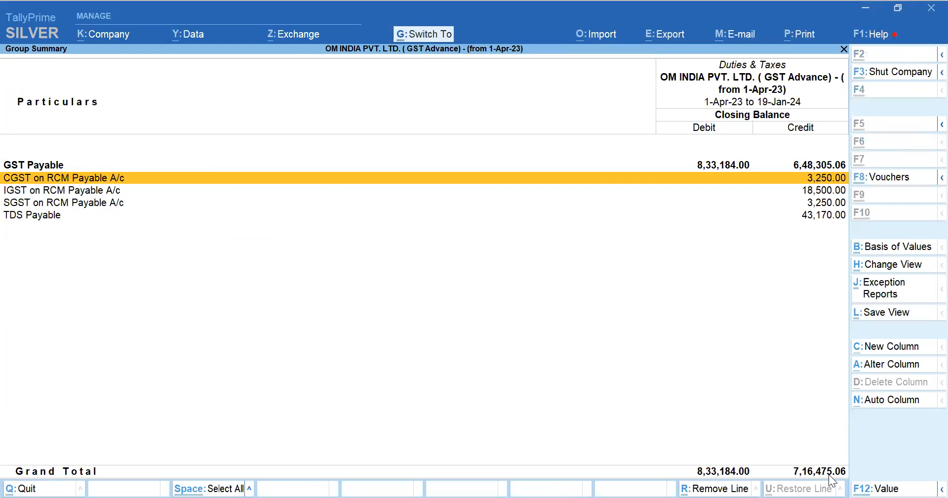
key("ctrl+Return")
key("Return")
key("BackSpace")
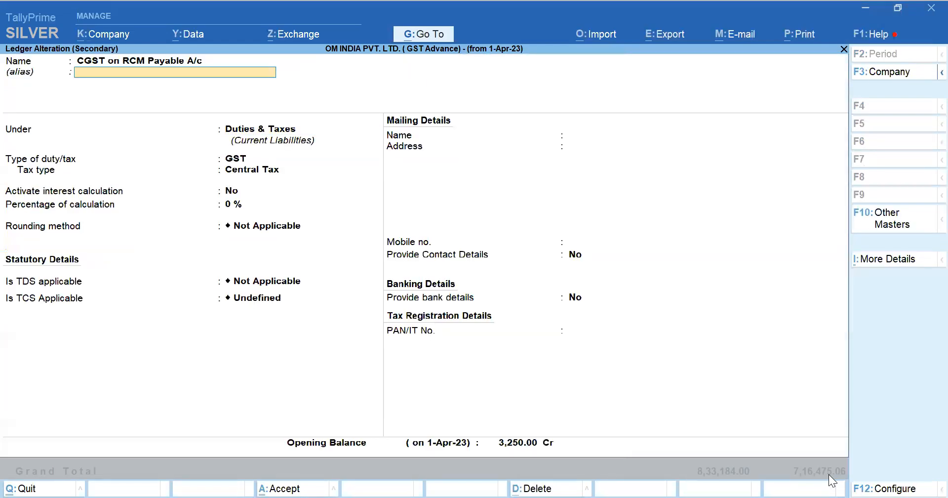
key("Return")
type("Rcm")
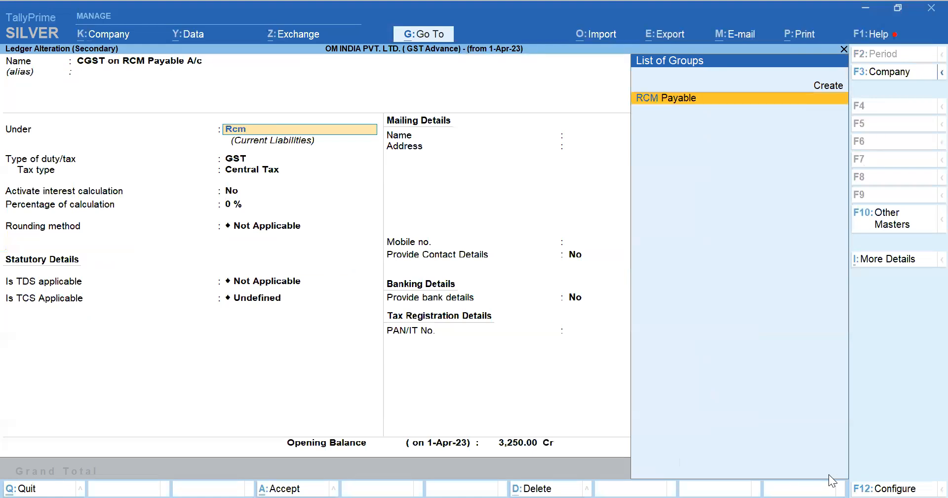
key("Return")
key("ctrl+a")
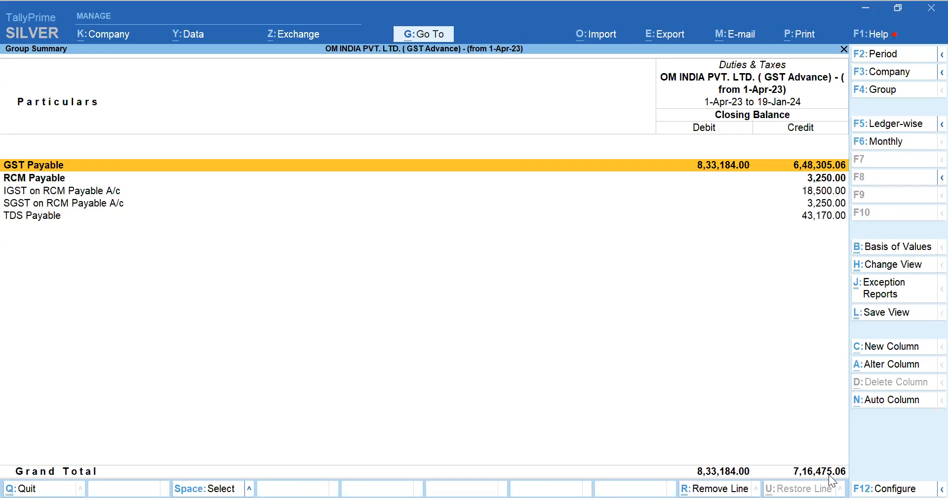
Move the IGST on RCM Payable A/c ledger under the RCM Payable group and save it
key("Down")
key("Down")
key("ctrl+Return")
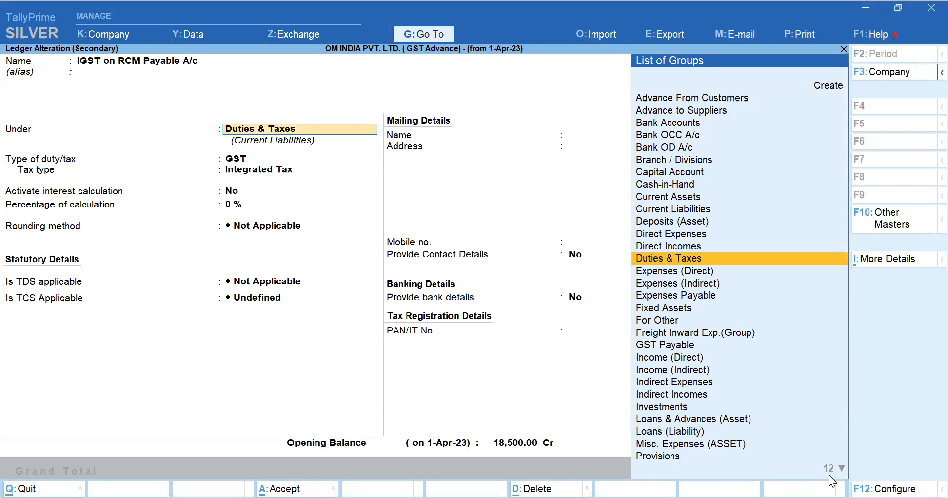
type("rcm")
key("Return")
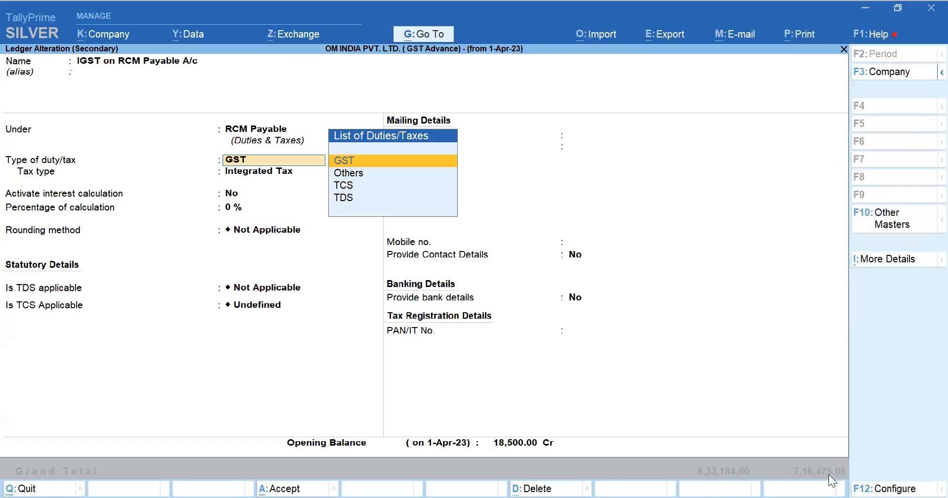
key("ctrl+a")
Move the SGST on RCM Payable A/c ledger under the RCM Payable group and save it
key("Down")
key("Down")
key("Up")
key("ctrl+Return")
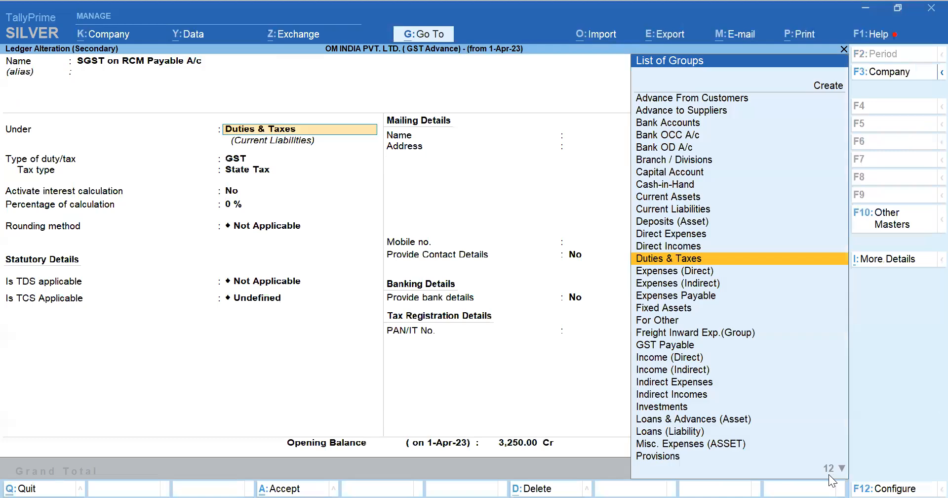
type("Rcm")
key("Return")
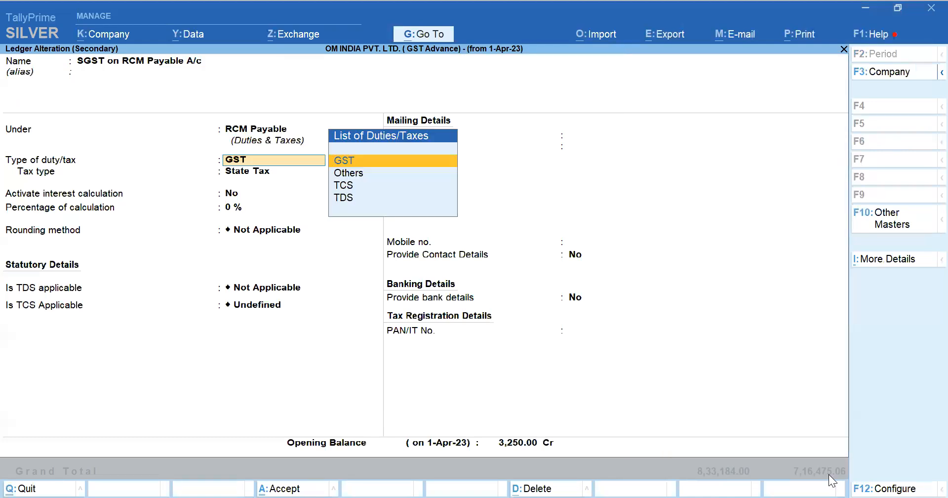
key("ctrl+a")
While altering the TDS Payable ledger, create a new group named TDS Payable under Duties & Taxes
key("Down")
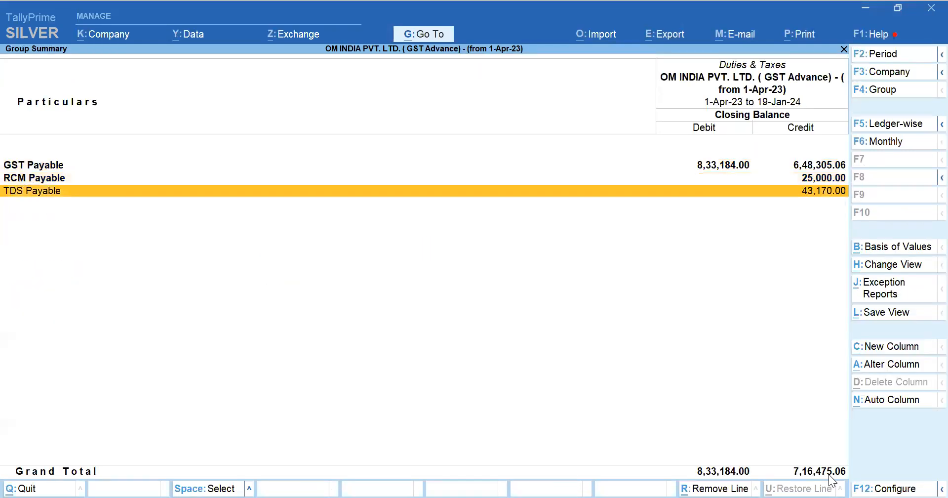
key("ctrl+Return")
key("Return")
key("Return")
key("alt+c")
type("TS")
key("BackSpace")
type("DS")
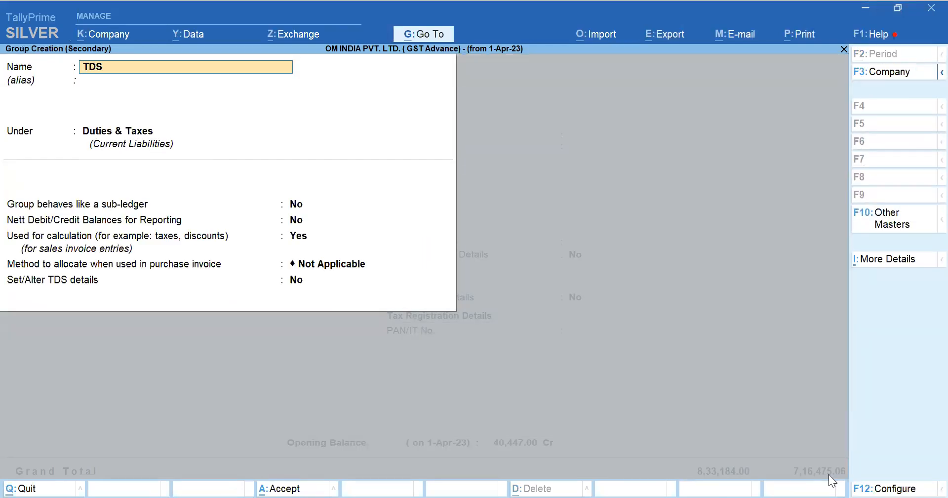
type(" Payable")
key("Return")
type("Ts")
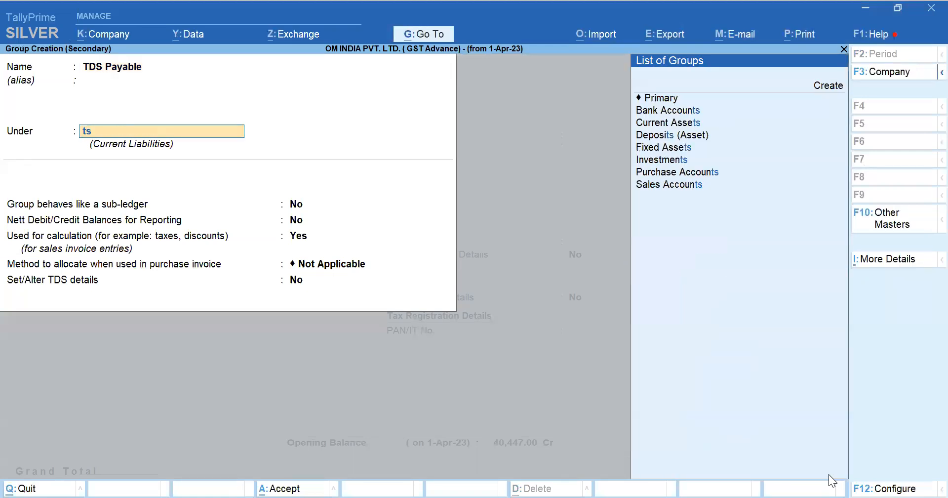
key("BackSpace")
key("BackSpace")
type("ut")
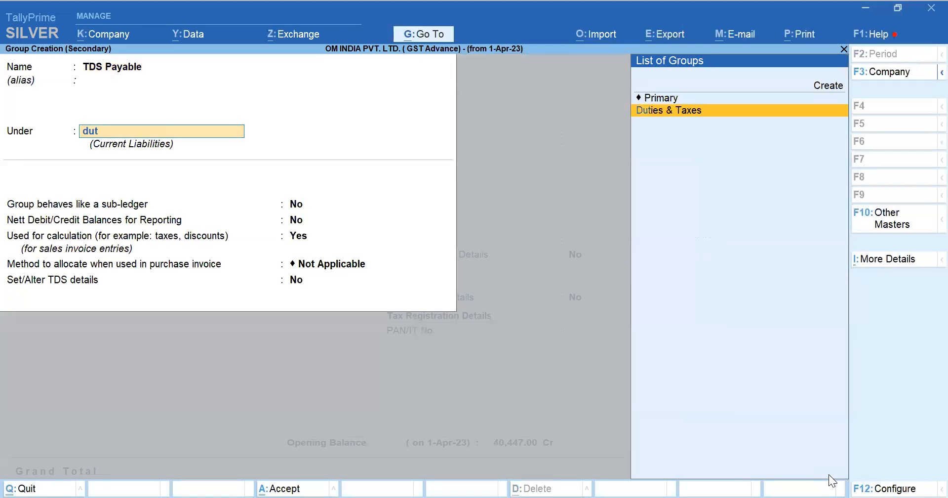
key("Return")
key("ctrl+a")
Keep the TDS Payable ledger's duty type as TDS, set its nature of payment to Any, and save the ledger
key("Return")
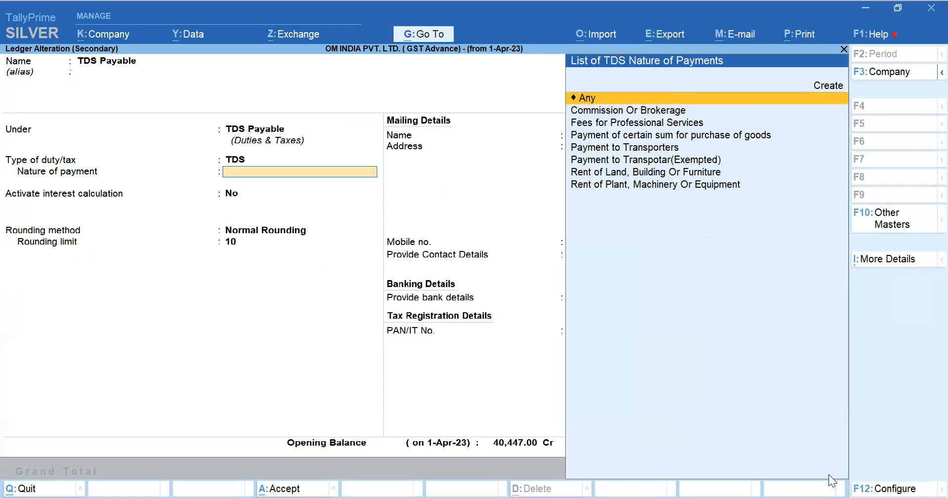
key("Return")
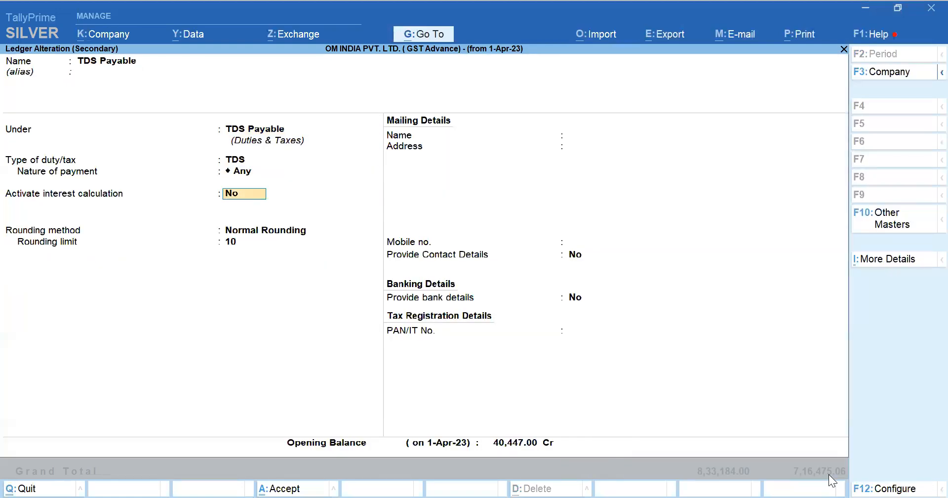
key("ctrl")
key("ctrl")
key("ctrl+a")
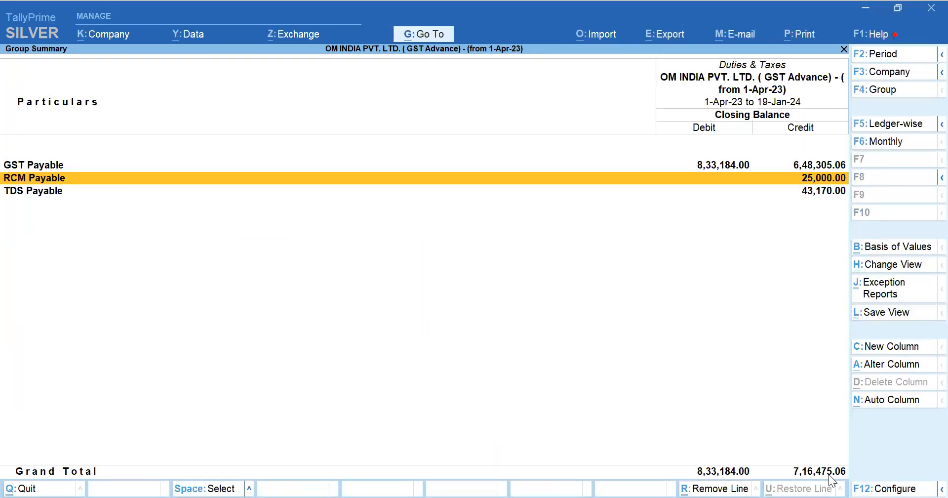
Review the GST Payable, RCM Payable and TDS Payable groups in the Duties & Taxes summary
key("Up")
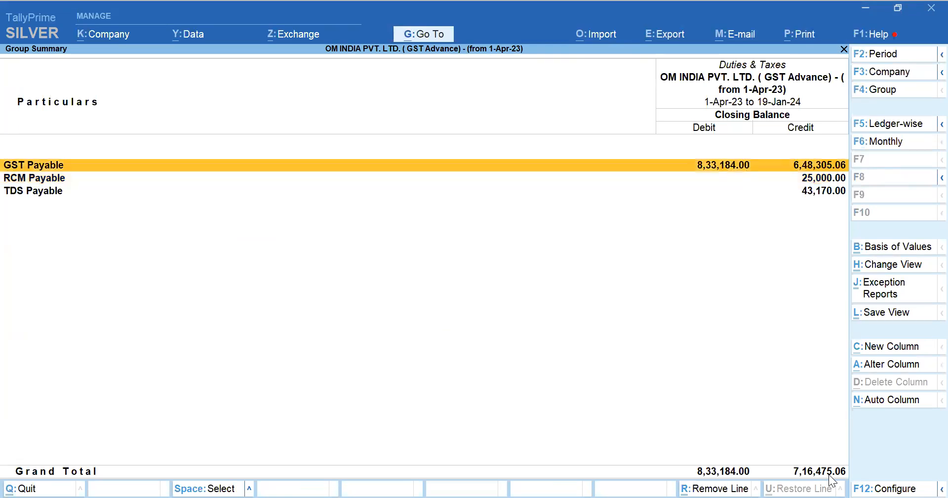
key("Down")
key("Down")
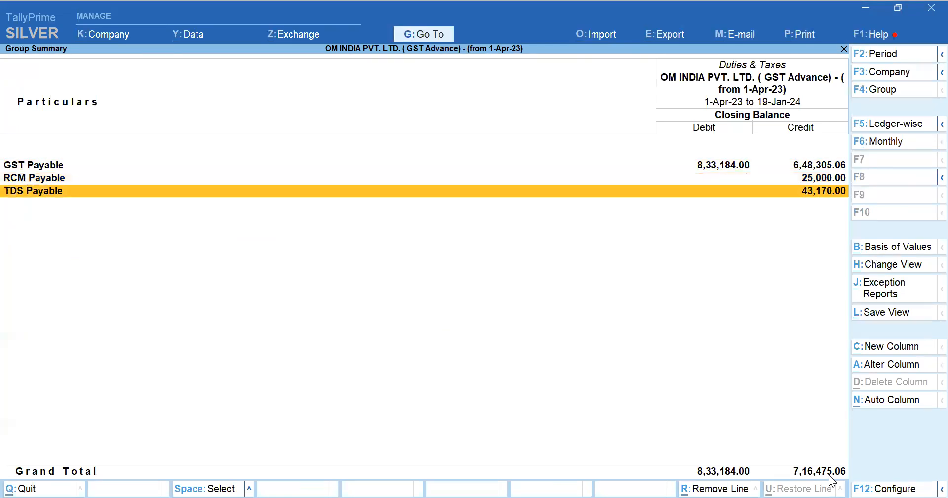
key("Up")
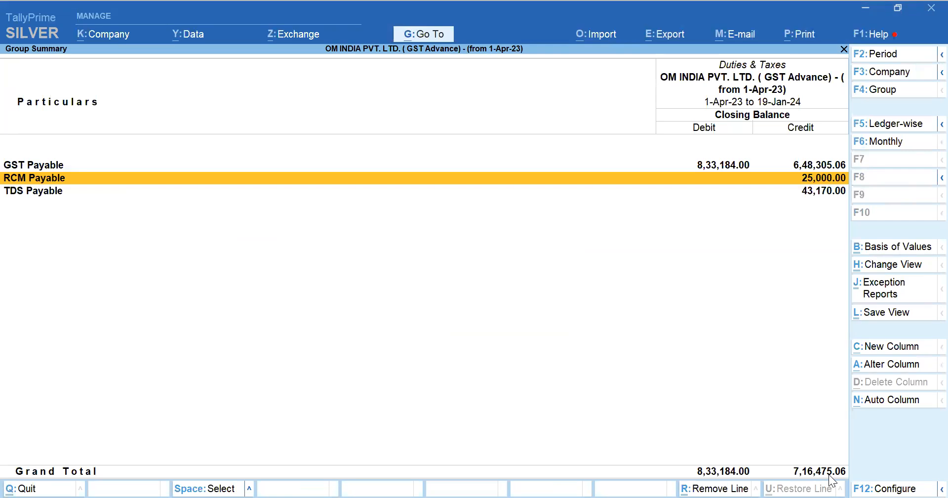
key("Down")
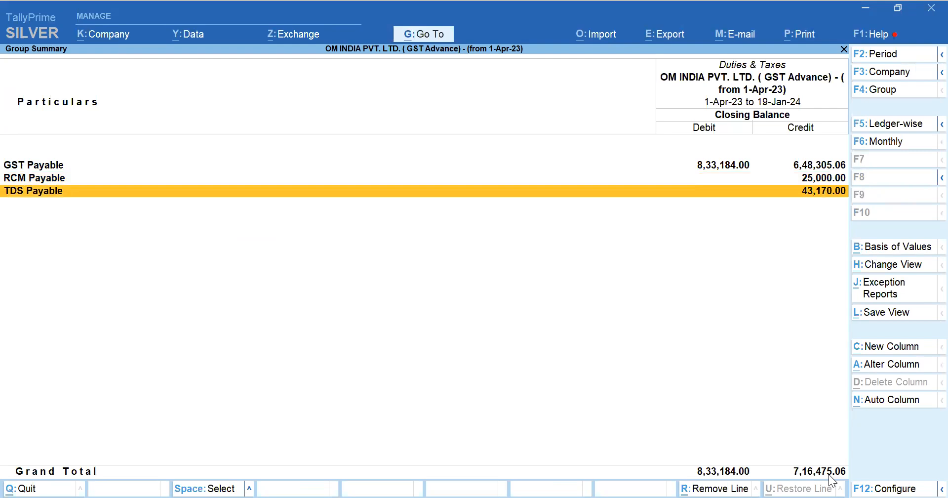
key("Up")
key("Up")
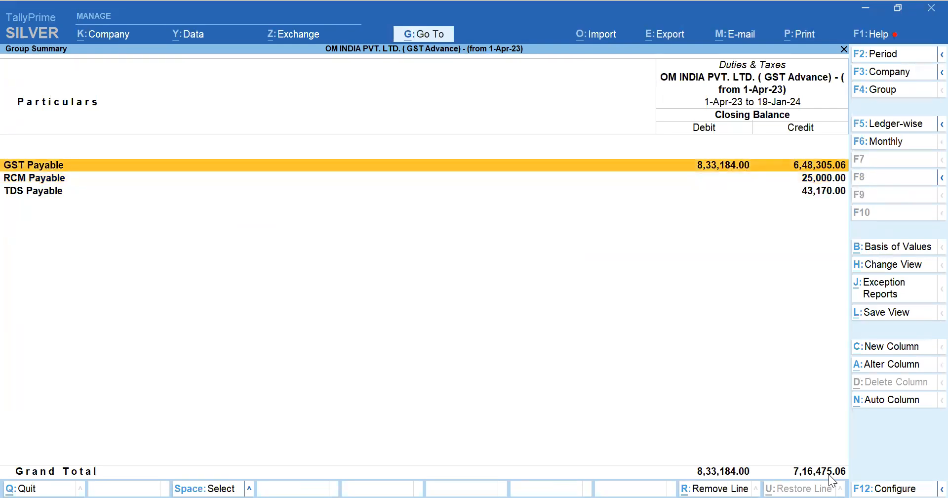
Configure the Duties & Taxes group summary to show transactions
key("F12")
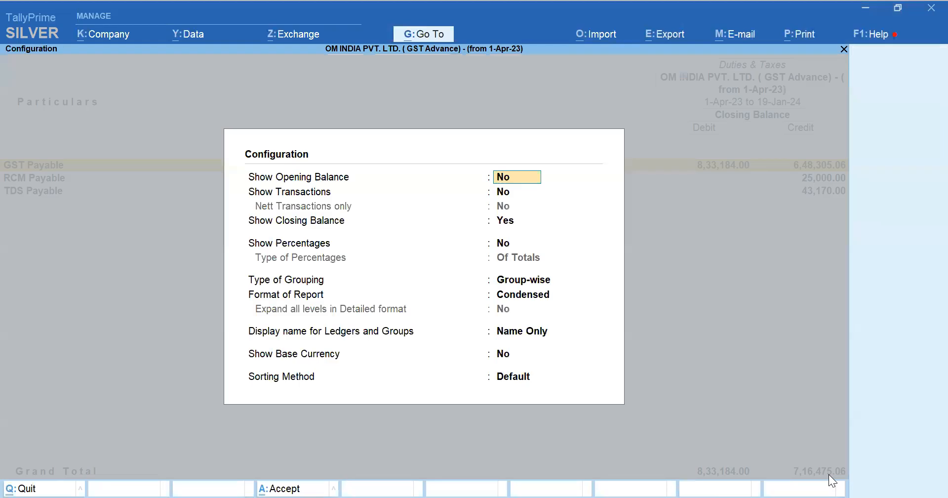
key("Return")
key("y")
key("ctrl+a")
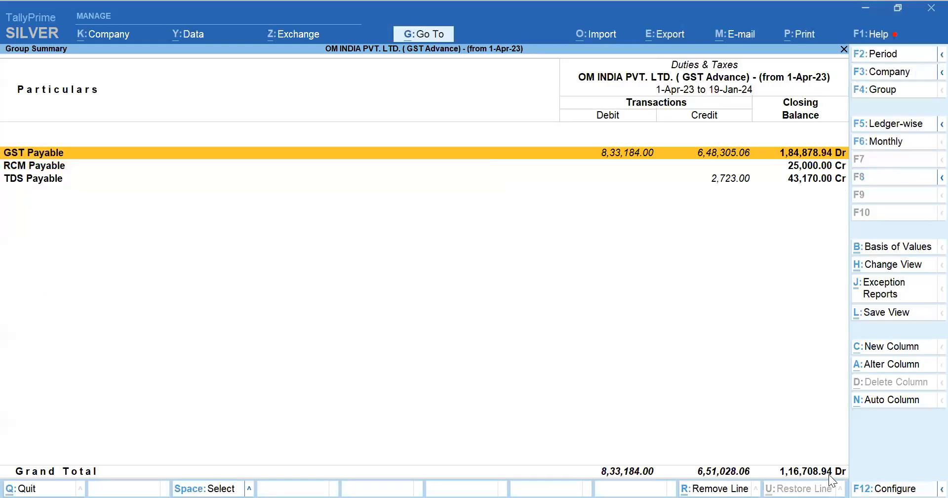
Return to the Balance Sheet and reopen the Duties & Taxes group summary under Current Liabilities
key("Down")
key("Up")
key("Escape")
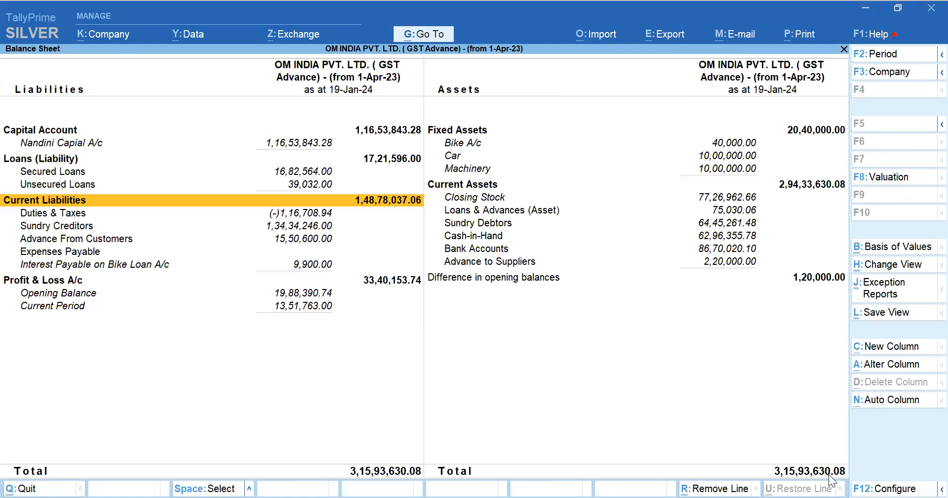
key("Down")
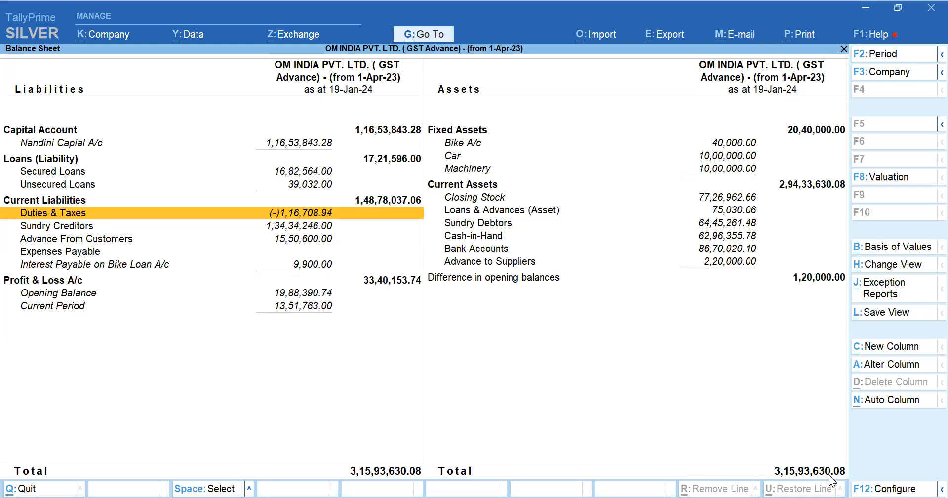
key("Return")
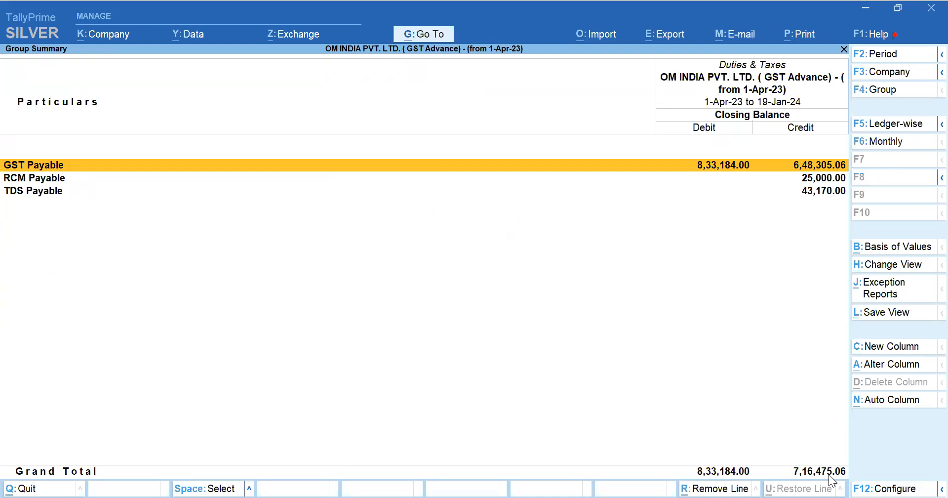
Open the GST Payable group from the Duties & Taxes summary to list its CGST, SGST and input tax ledgers
key("F2")
type("1.")
key("Return")
key("Return")
key("Return")
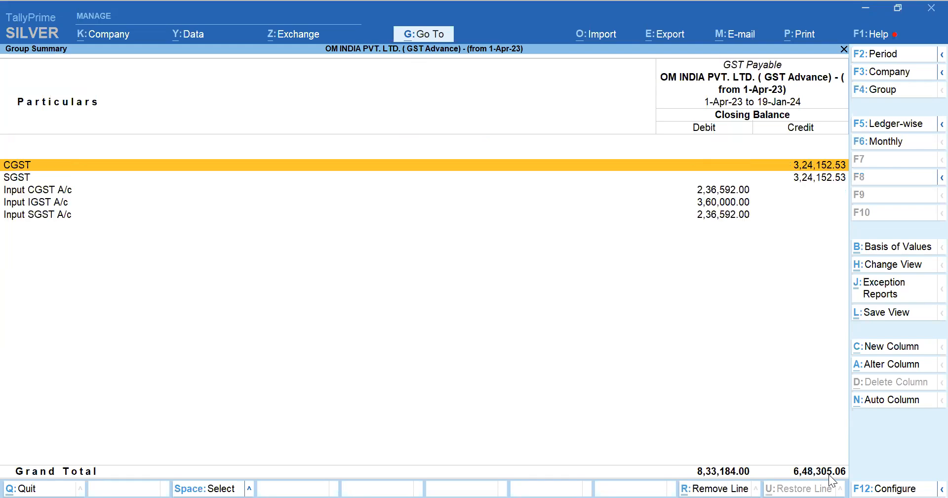
Limit the GST Payable group summary to the period 1-Apr-23 to 30-Apr-23
key("F2")
key("Return")
type("30.4")
key("Return")
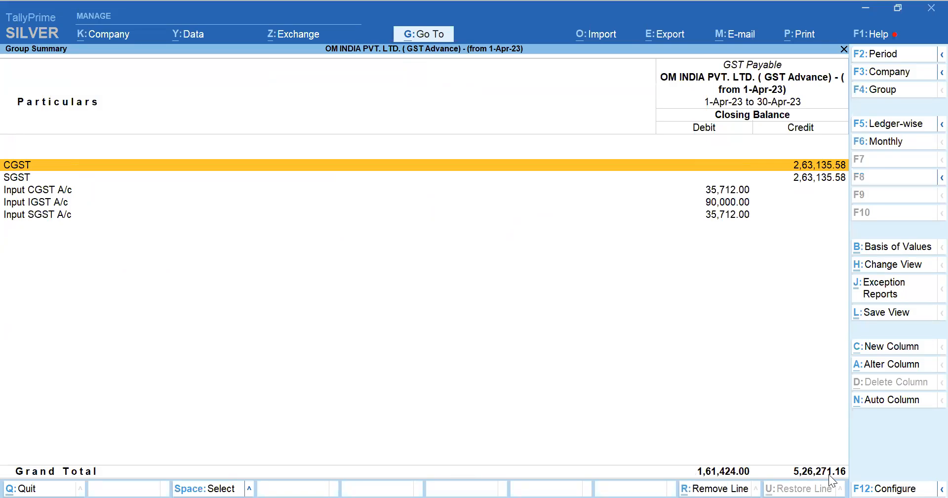
Compare the April credit balances of CGST and SGST with the debit balances of the Input CGST, IGST and SGST ledgers
key("Down")
key("Up")
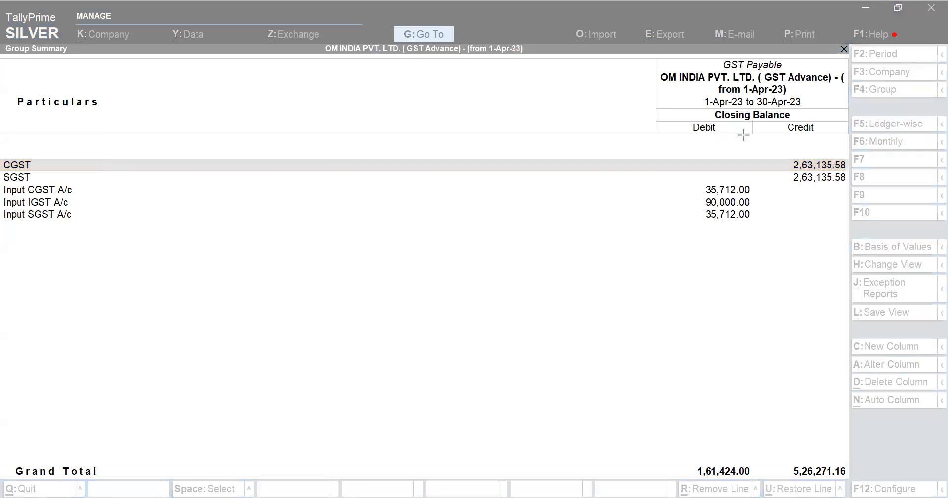
left_click_drag(777, 120, 846, 138)
left_click_drag(789, 159, 849, 186)
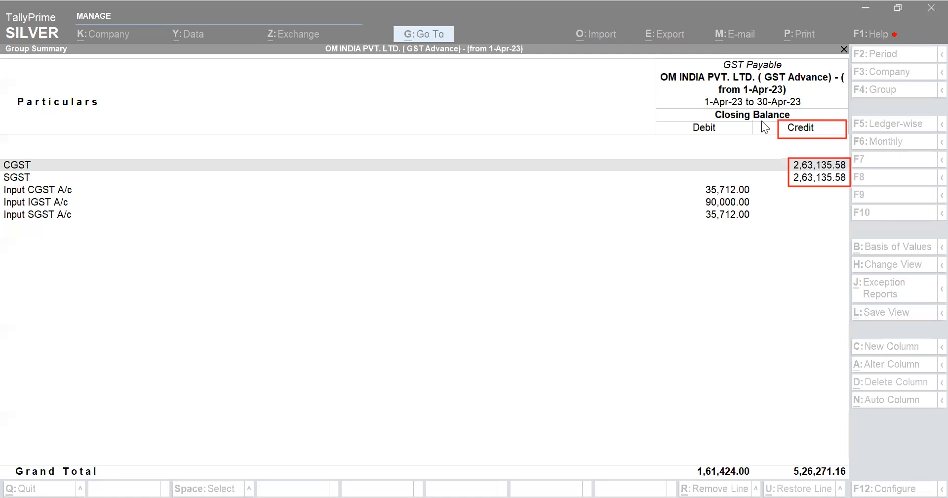
left_click(63, 195)
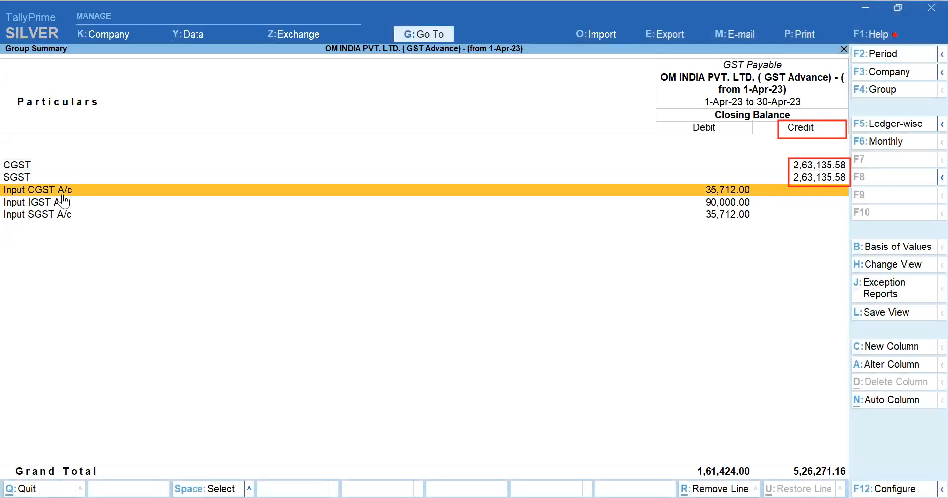
key("Down")
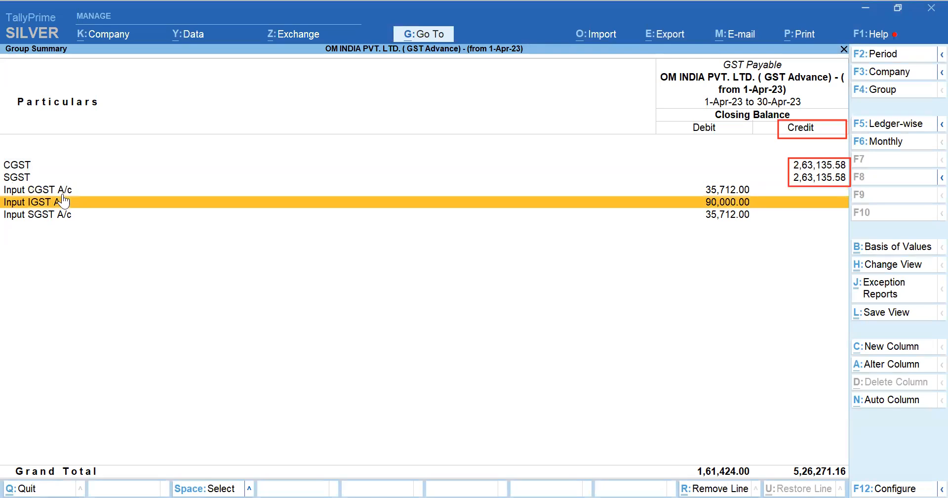
key("Down")
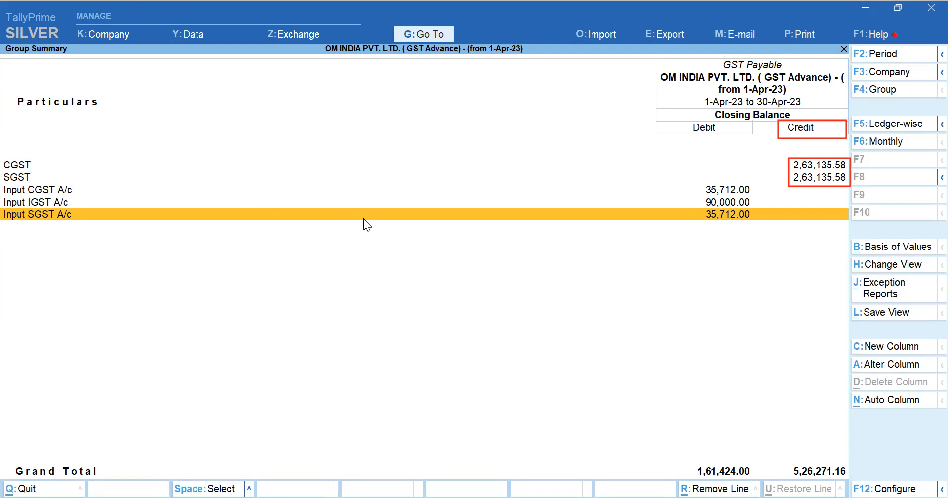
Leave the Balance Sheet and open the GSTR-3B report from the statutory GST reports
key("Escape")
key("Escape")
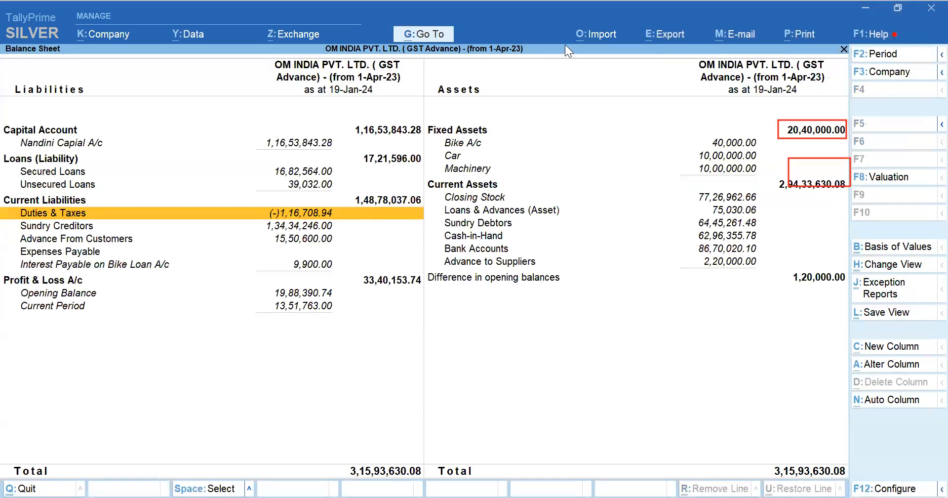
left_click(125, 93)
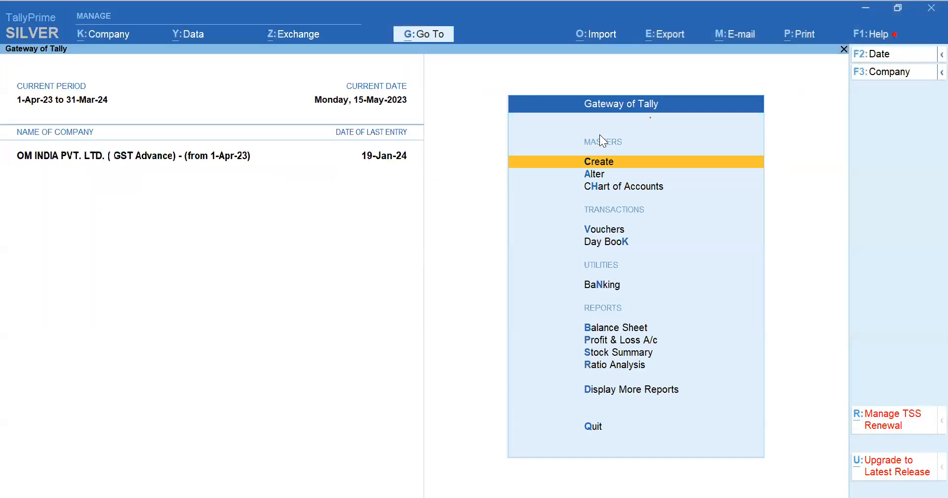
key("d")
key("s")
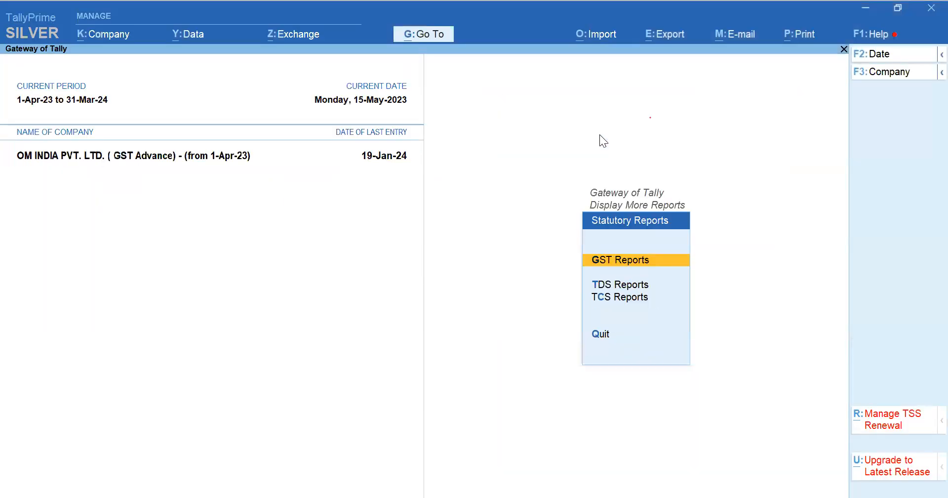
key("Return")
key("Down")
key("Down")
key("Return")
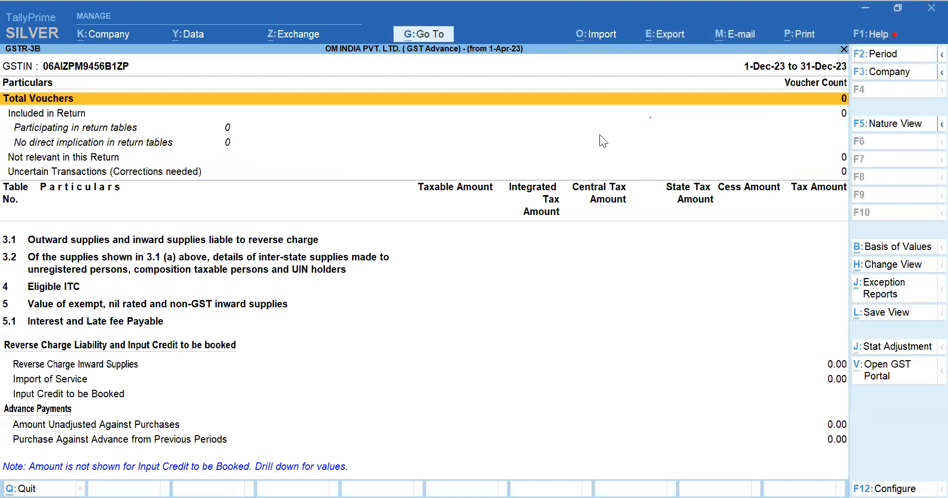
Set the GSTR-3B report period to 1-4-2023 to 30-4-2023
key("F2")
type("1-4")
key("Return")
type("30.4")
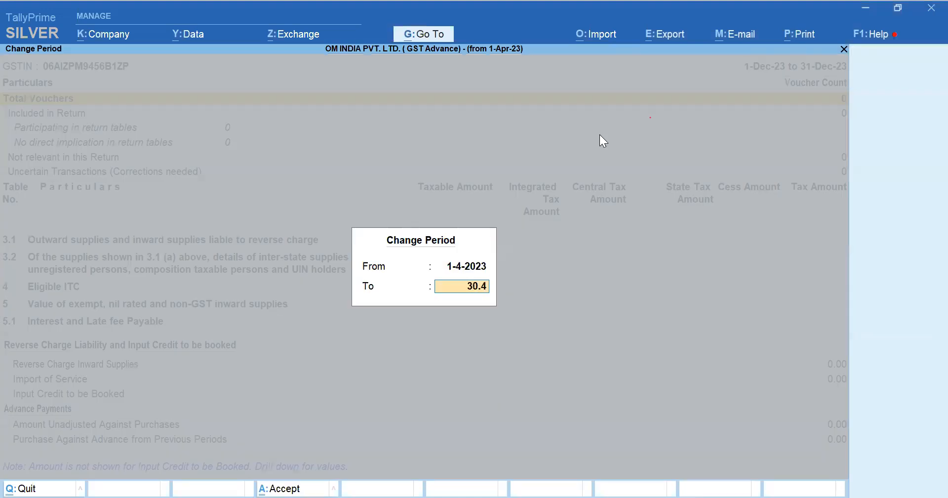
key("Return")
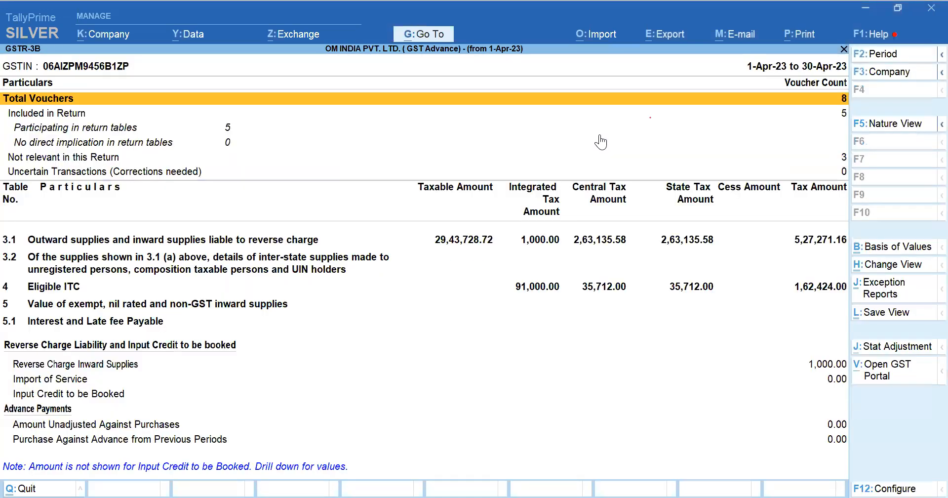
Show GSTR-3B in detail and check table 3.1's inward supplies liable to reverse charge
key("Down")
key("Down")
key("Down")
key("Down")
key("Down")
key("Down")
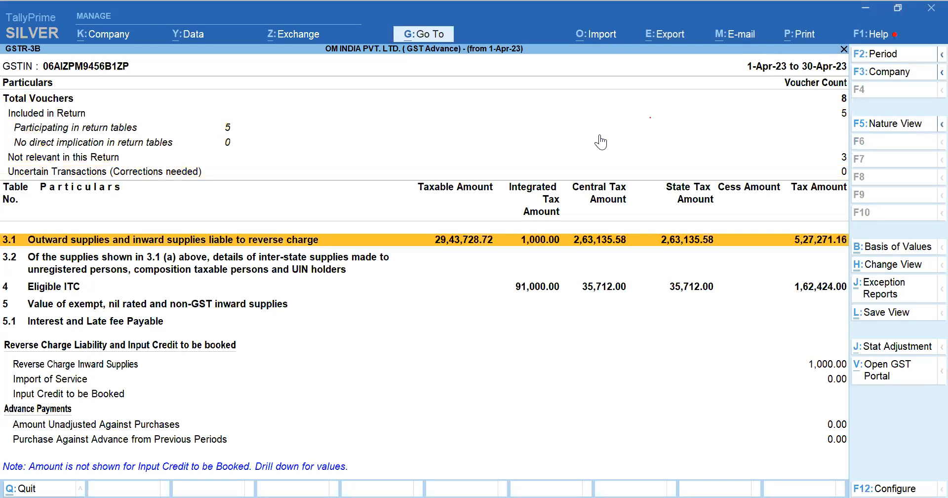
key("alt+F5")
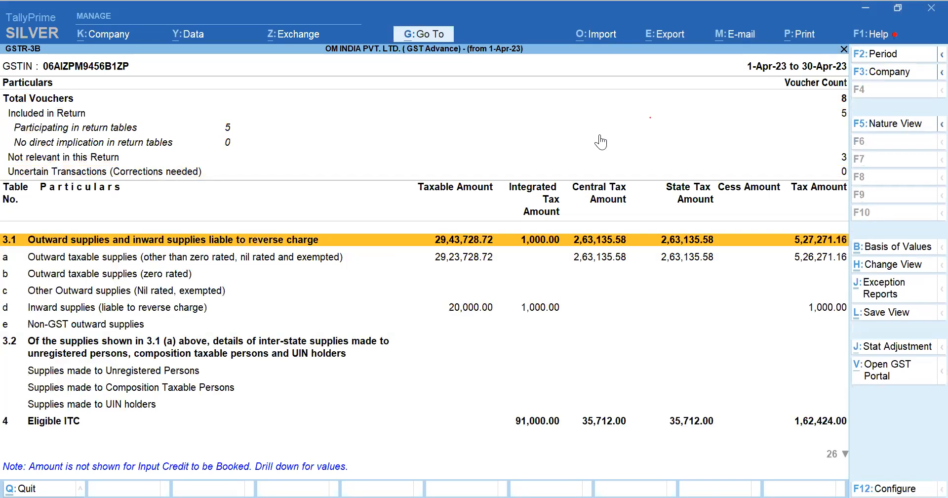
key("Down")
key("Down")
key("Down")
key("Down")
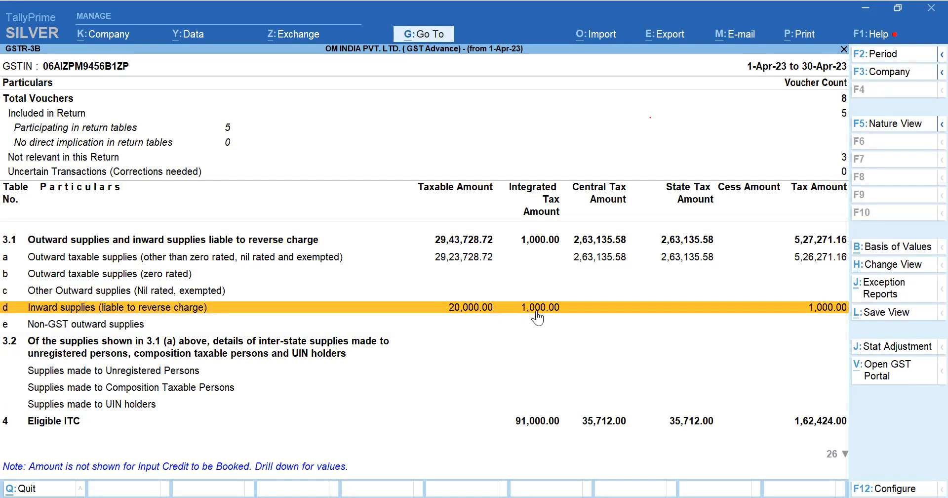
key("Down")
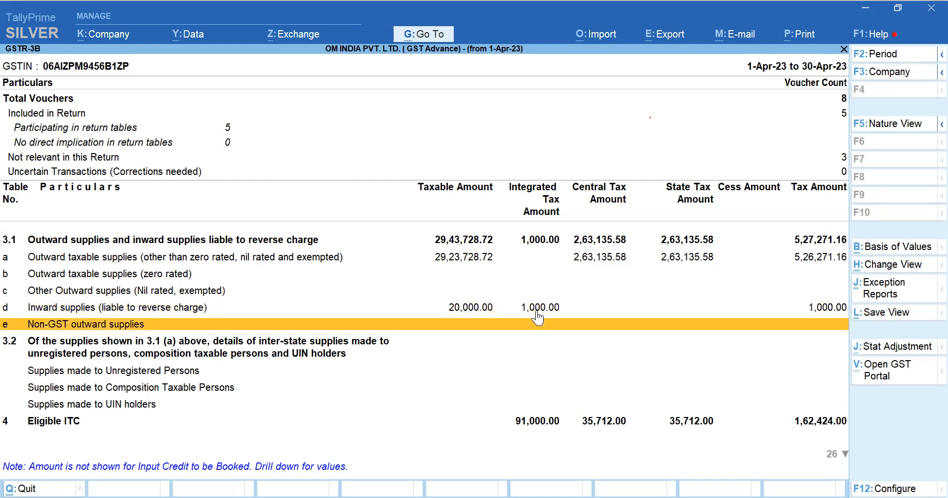
Examine the rest of GSTR-3B down to Reverse Charge Inward Supplies and the advance payments section
key("Down")
key("Down")
key("Down")
key("Down")
key("Down")
key("Down")
key("Down")
key("Down")
key("Down")
key("Down")
key("Down")
key("Down")
key("Down")
key("Down")
key("Down")
key("Down")
key("Down")
key("Down")
key("Down")
key("Down")
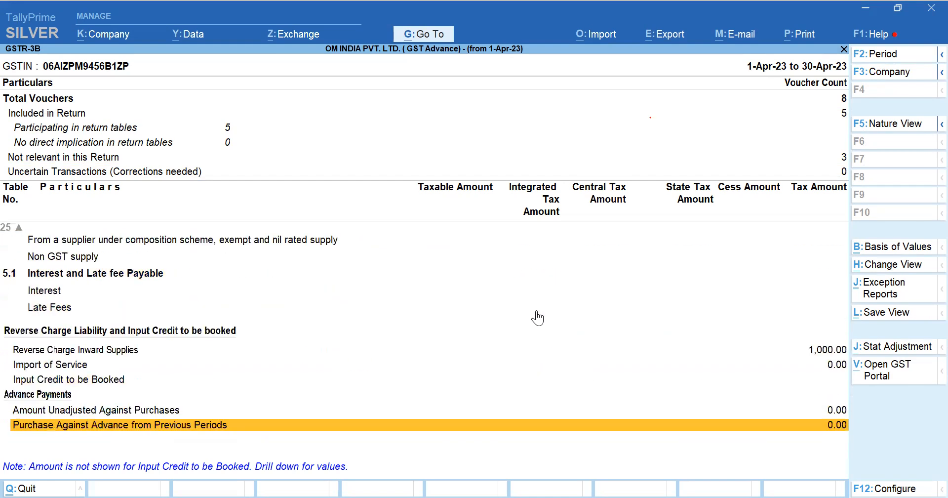
key("Up")
key("Up")
key("Up")
key("Up")
key("Up")
key("Down")
key("Down")
key("Up")
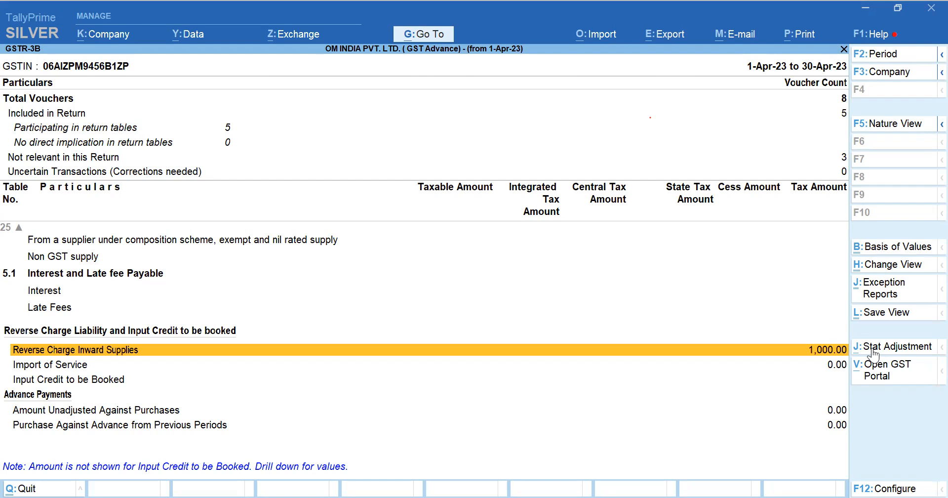
Start a GST stat adjustment journal with nature Increase of Input Tax Credit and additional details Purchase under reverse charge
left_click(873, 352)
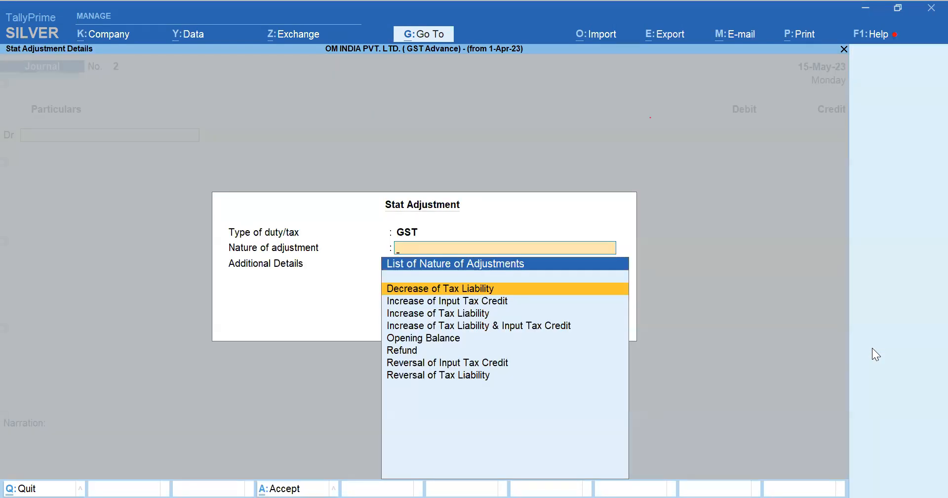
key("Down")
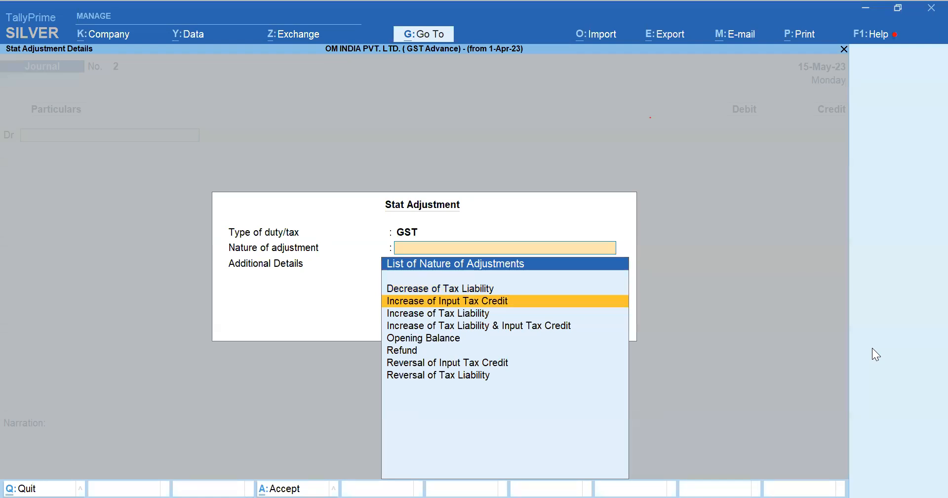
key("Return")
key("Down")
key("Down")
key("Down")
key("Down")
key("Down")
key("Down")
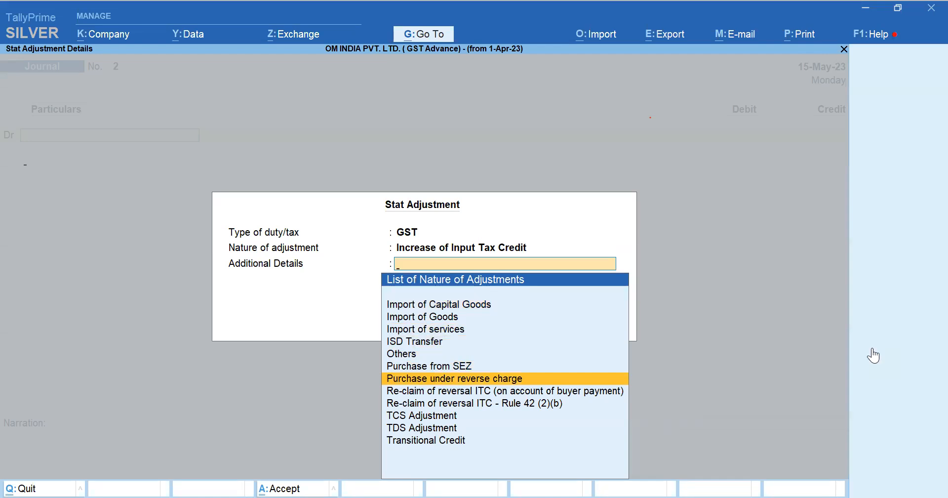
key("Return")
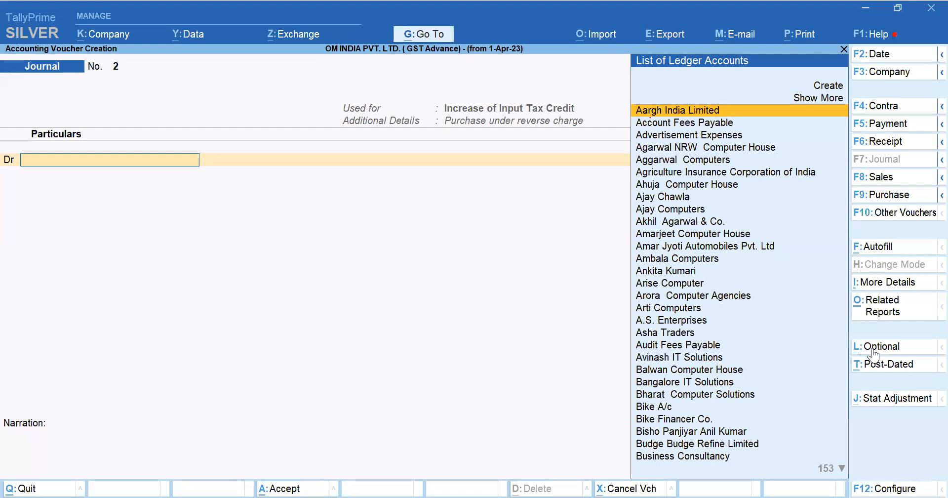
Debit the Tax on RCM ledger with 1,000.00 in the stat adjustment journal
type("Tax")
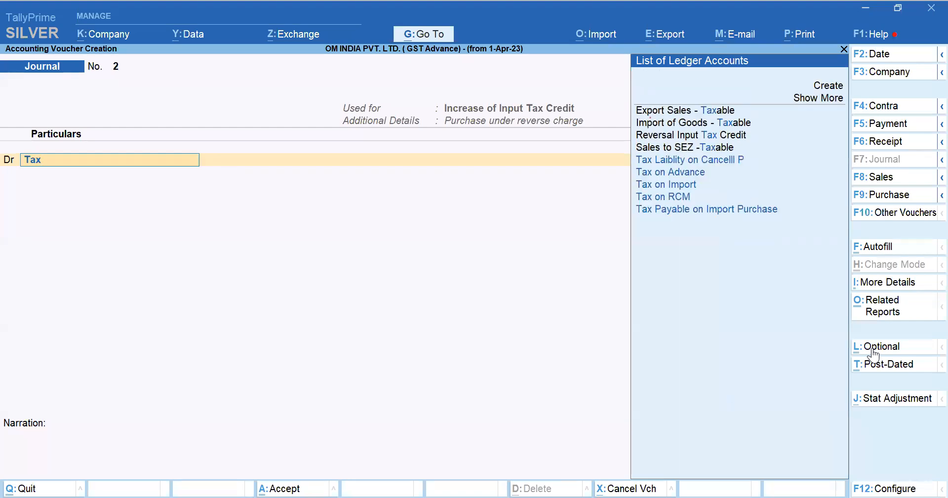
key("Down")
key("Down")
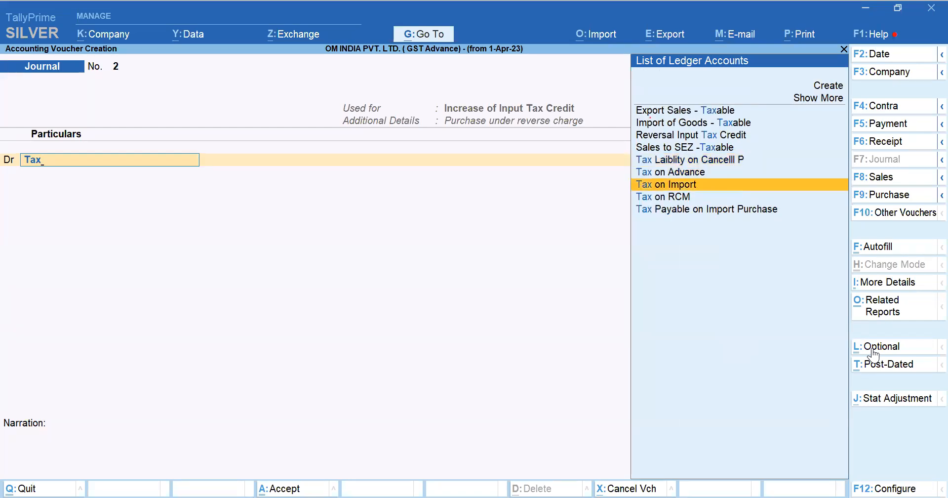
key("Down")
key("Return")
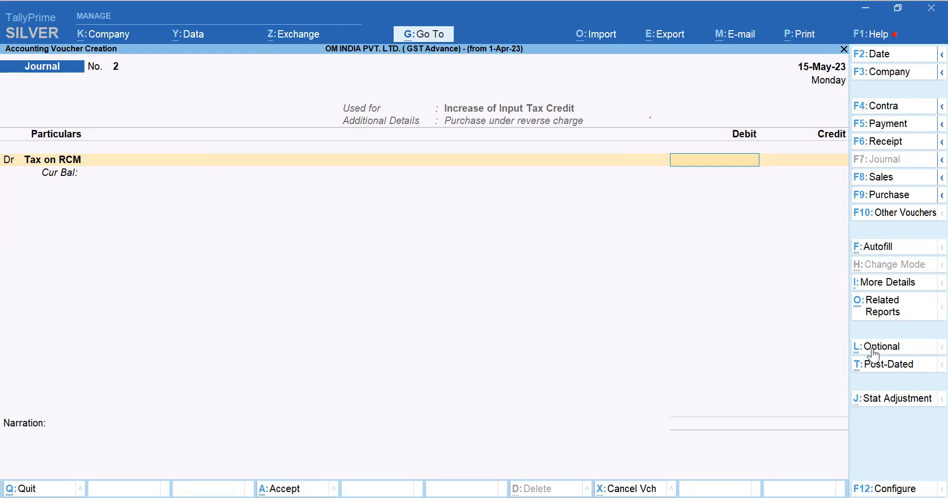
type("000")
key("Return")
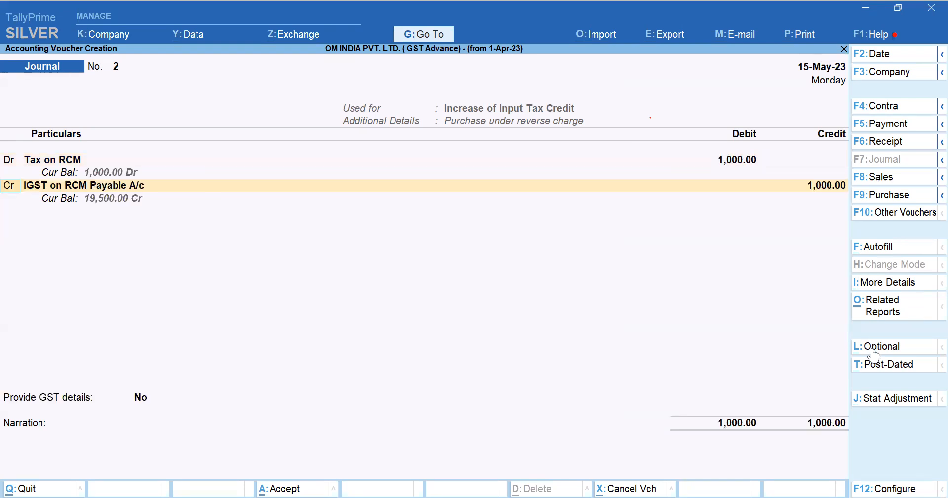
Select IGST on RCM Payable A/c as the journal's credit ledger with an amount of 1,000.00
key("Return")
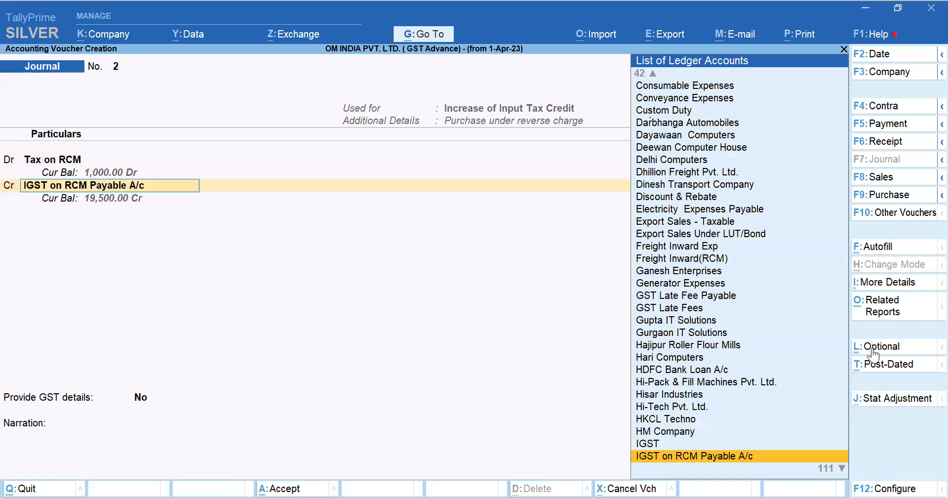
type("Inpu")
key("BackSpace")
key("BackSpace")
key("BackSpace")
key("BackSpace")
type("Igst")
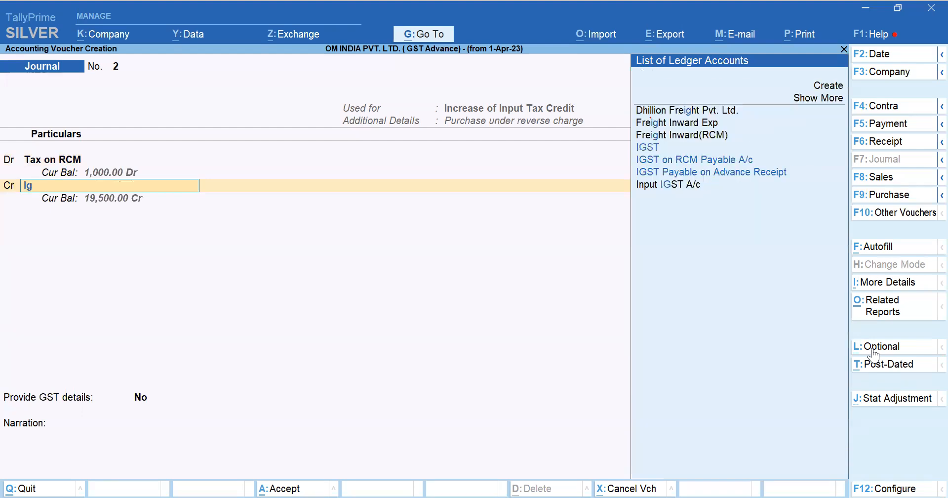
key("Down")
key("Return")
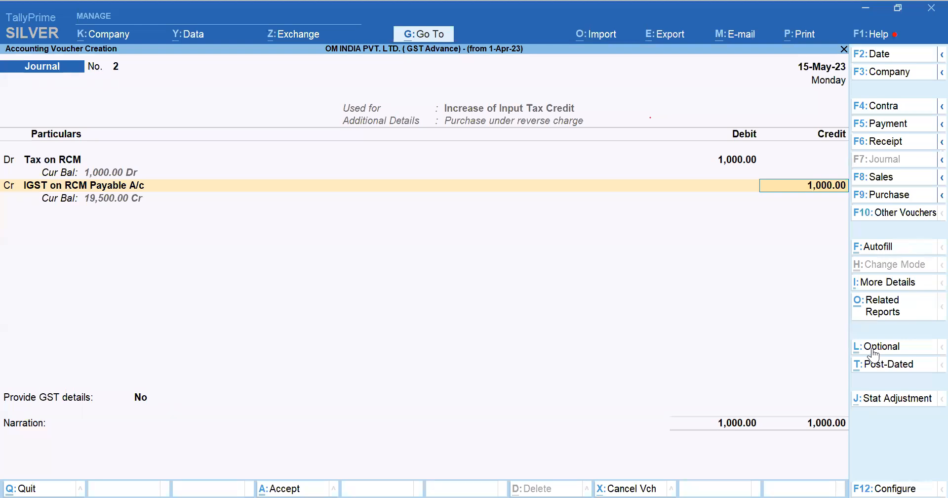
Set the journal voucher's date to 30-Apr-23, keeping its debit ledger and amount
key("F2")
type("30-4")
key("Return")
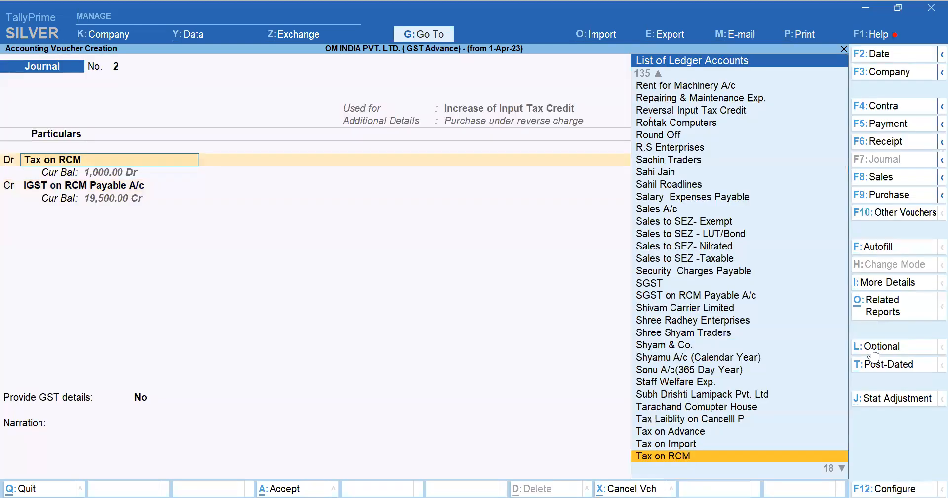
key("Return")
key("Return")
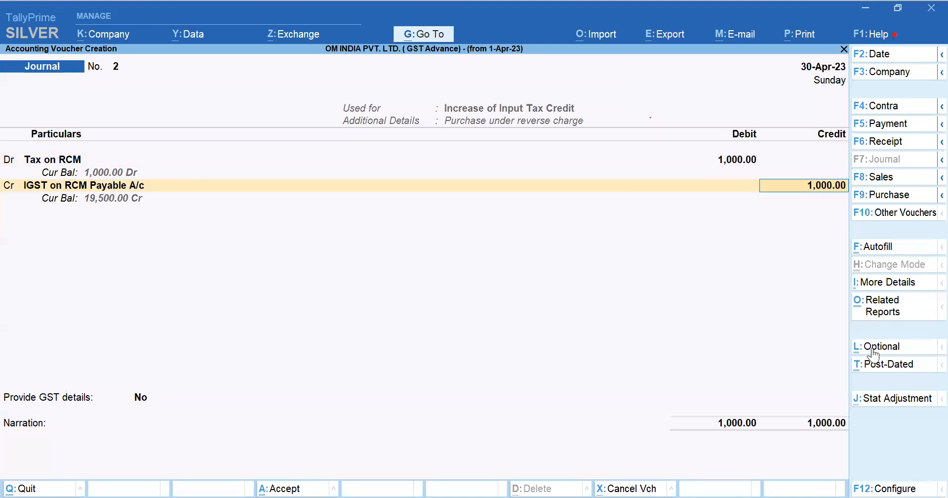
Provide GST details for the journal, keeping the reverse charge period from 1-Apr-23 to 30-Apr-23
key("Return")
key("Down")
key("Return")
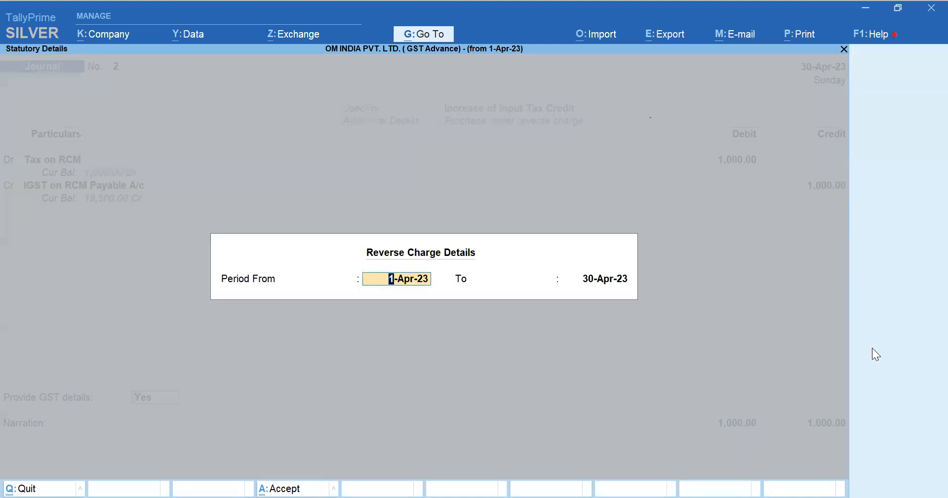
key("Return")
key("Return")
Enter the narration "Being Laibility Book against Transport Service" and save the journal voucher
type("Being ")
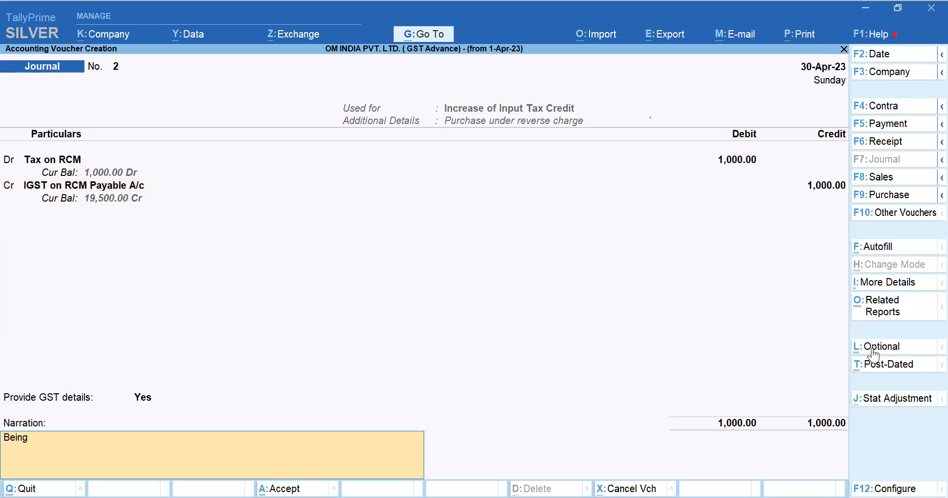
type("Laibility Book against R")
key("BackSpace")
type("T")
key("BackSpace")
type("RCM Ser")
key("BackSpace")
key("BackSpace")
key("BackSpace")
key("BackSpace")
key("BackSpace")
key("BackSpace")
key("BackSpace")
key("BackSpace")
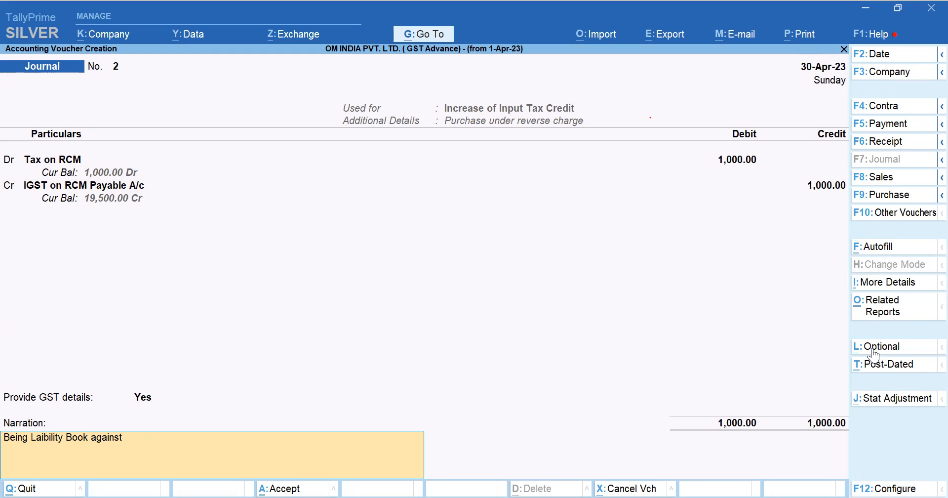
type("Transport Servie")
key("BackSpace")
type("ce")
key("Return")
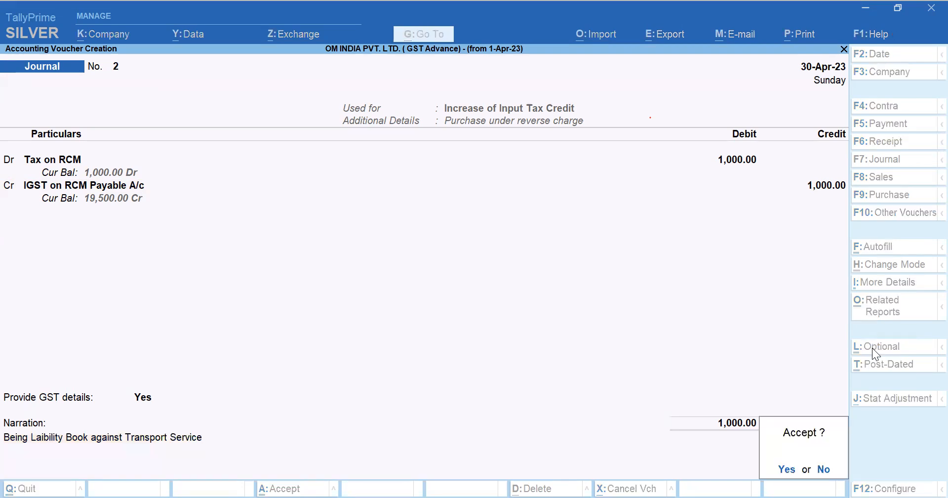
key("Return")
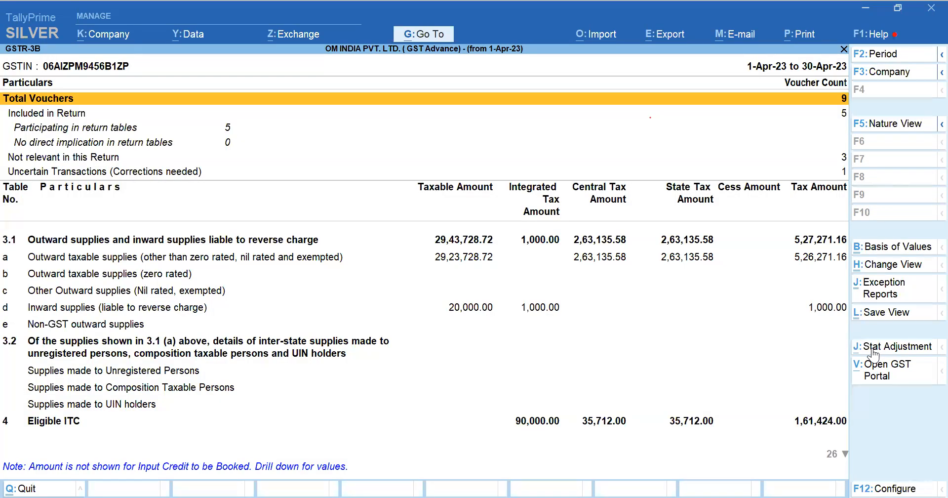
Open the voucher with incomplete/incorrect adjustment details from GSTR-3B's uncertain transactions for correction
key("Down")
key("Down")
key("Down")
key("Down")
key("Down")
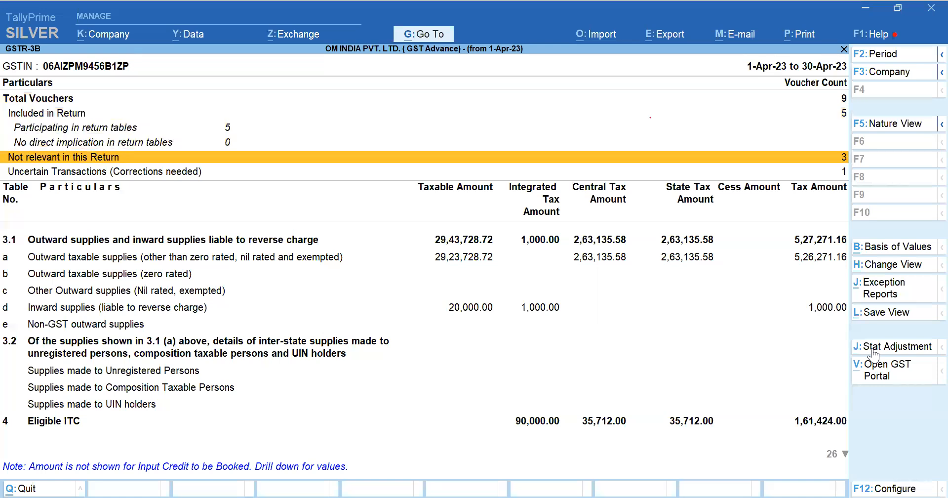
key("Return")
key("Down")
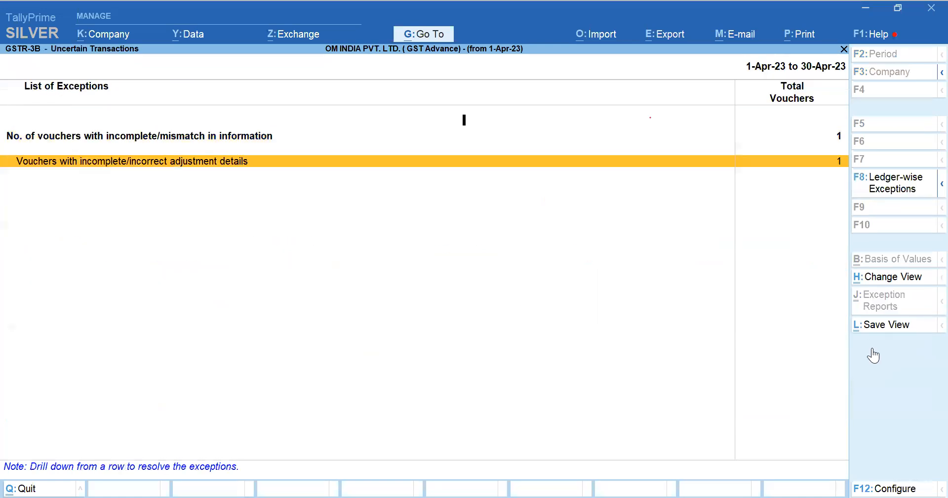
key("Return")
key("Return")
key("Return")
key("Return")
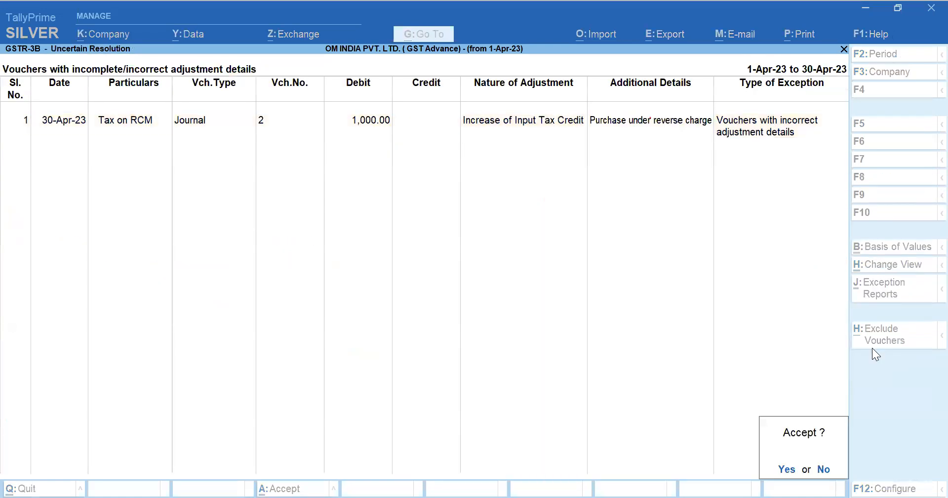
key("Return")
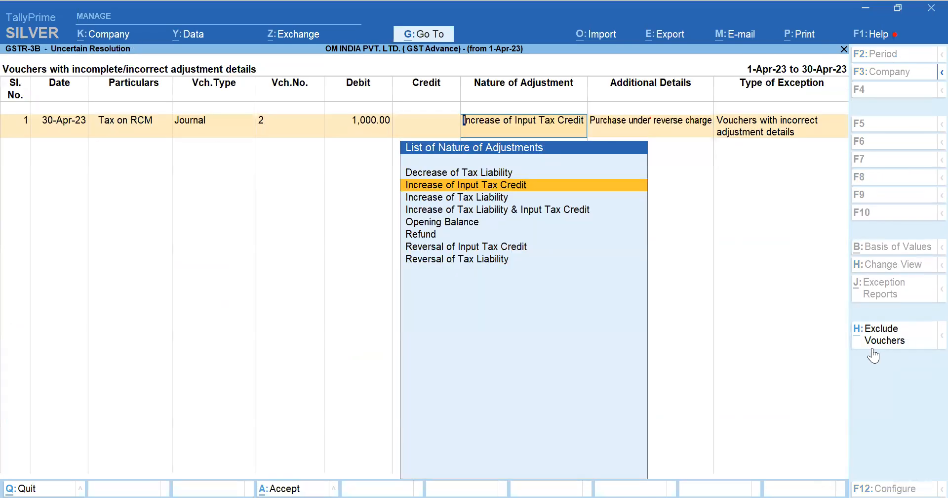
Change the Tax on RCM journal's nature of adjustment to Increase of Tax Liability and save the correction
key("Up")
key("Down")
key("Down")
key("Up")
key("Up")
key("Down")
key("Down")
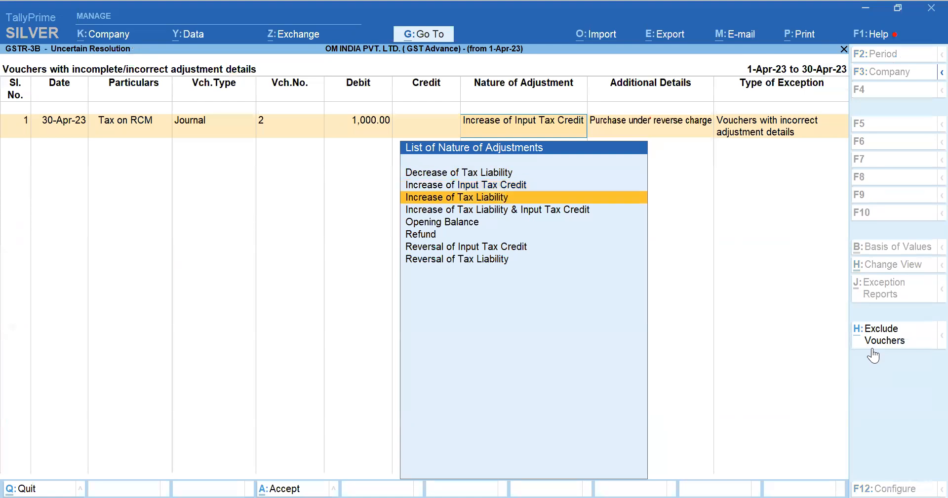
key("Return")
key("ctrl+a")
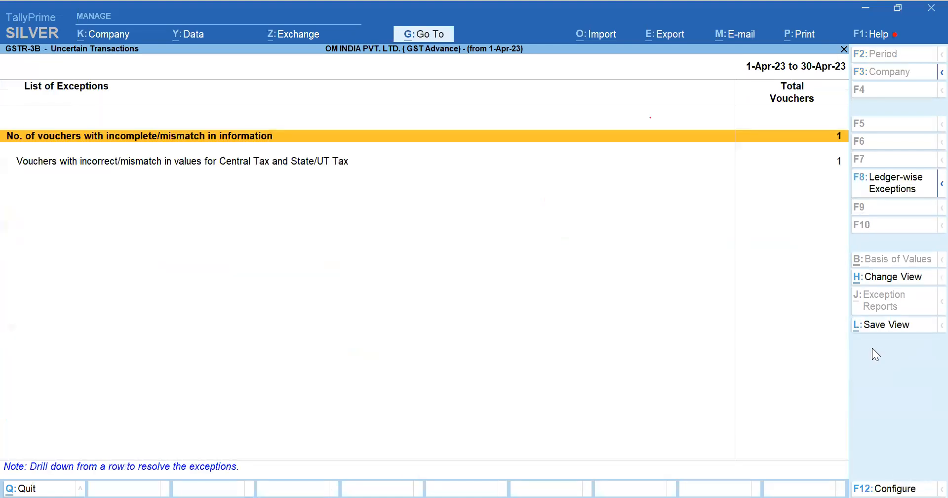
Return to the April GSTR-3B and examine its outward supplies, reverse charge and input tax credit tables
key("Escape")
key("Down")
key("Down")
key("Down")
key("Down")
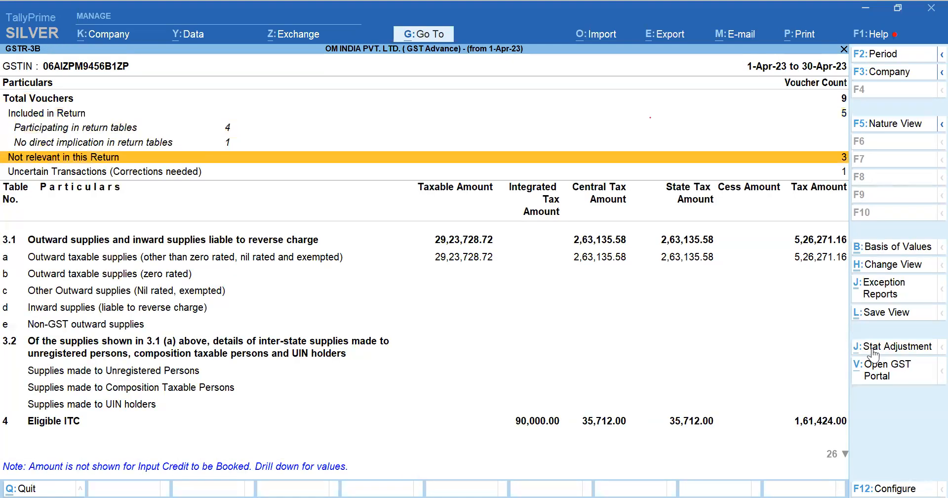
key("Down")
key("Down")
key("Down")
key("Down")
key("Down")
key("Down")
key("Down")
key("Down")
key("Down")
key("Down")
key("Down")
key("Down")
key("Down")
key("Down")
key("Down")
key("Down")
key("Down")
key("Down")
key("Down")
key("Down")
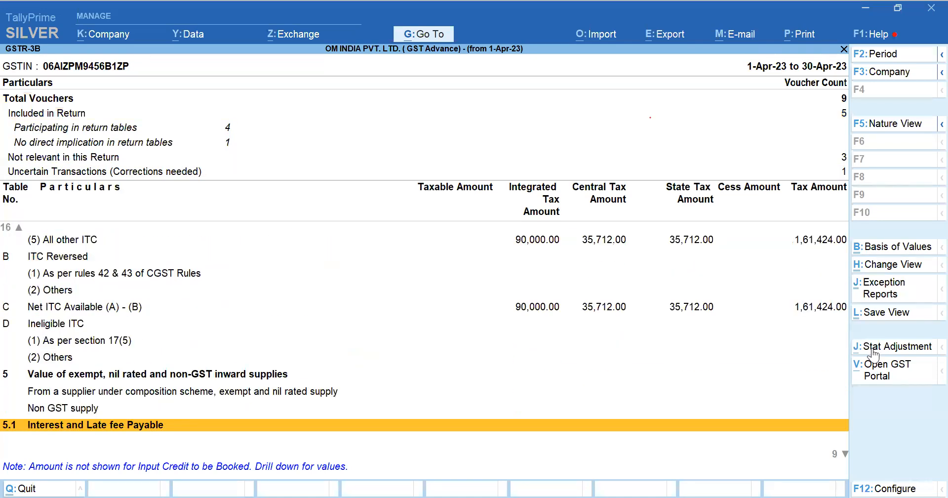
key("Up")
key("Up")
key("Up")
key("Up")
key("Down")
key("Down")
key("Down")
key("Down")
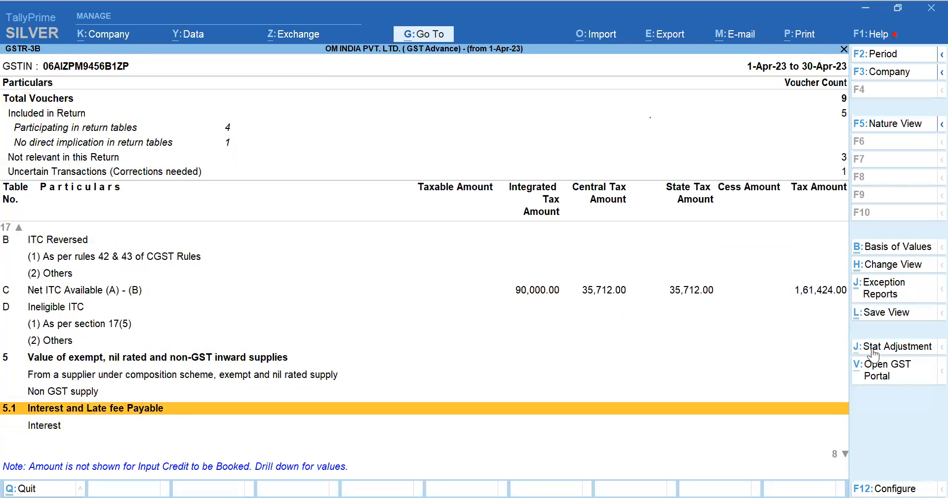
Open the Reverse Charge Inward Supplies details in GSTR-3B and check the tax liability summary for each tax rate
key("Down")
key("Down")
key("Down")
key("Down")
key("Down")
key("Down")
key("Down")
key("Up")
key("Up")
key("Up")
key("Up")
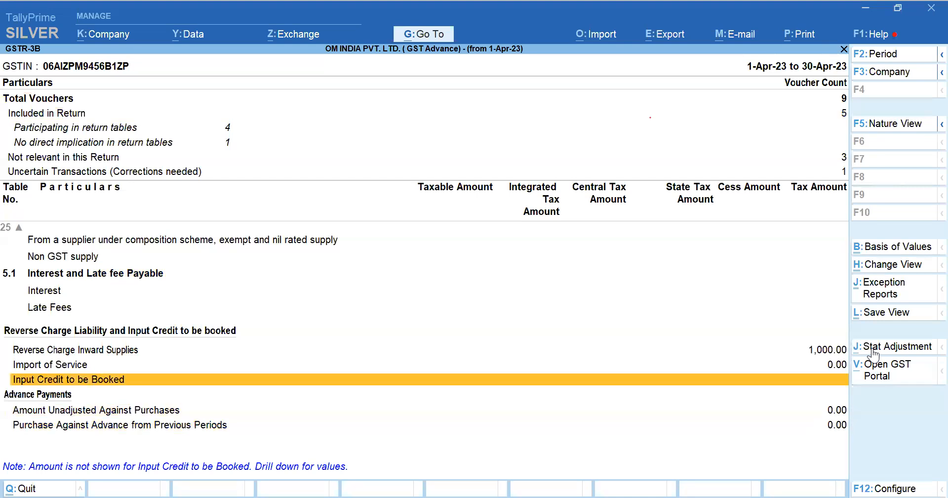
key("Return")
key("Down")
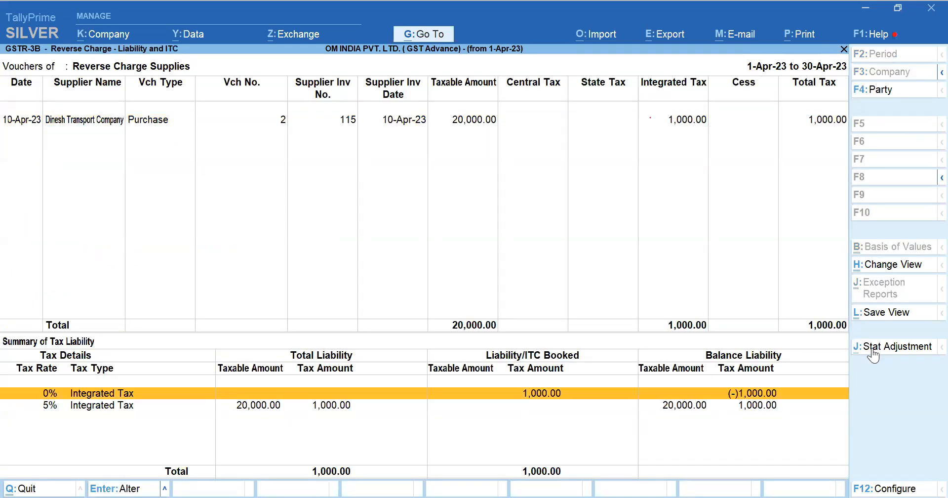
key("Down")
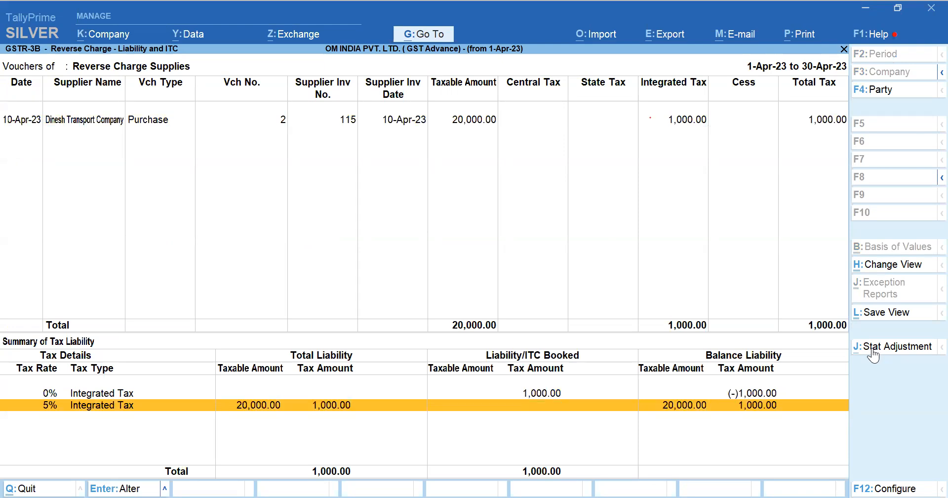
Open the 10-Apr-23 transport purchase voucher from the reverse charge supplies, check its taxable amount, and accept it without edits
key("Up")
key("Up")
key("Return")
key("Return")
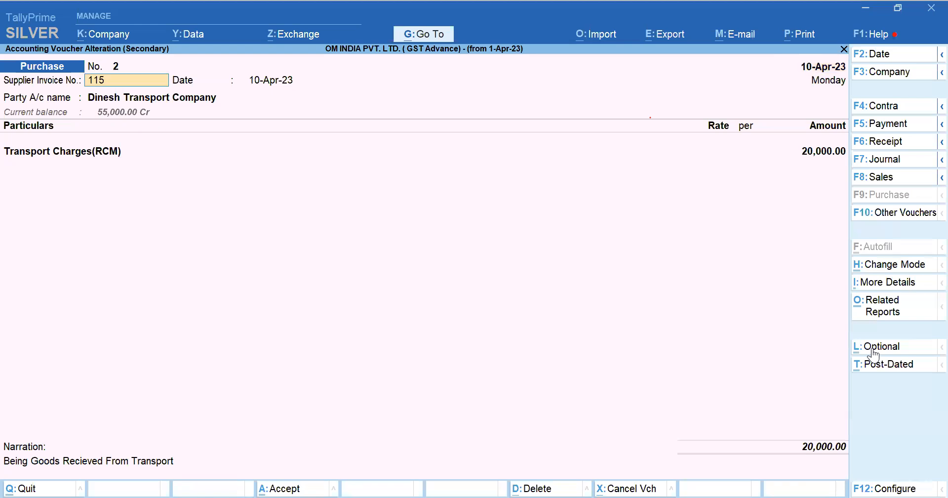
key("ctrl")
key("ctrl+a")
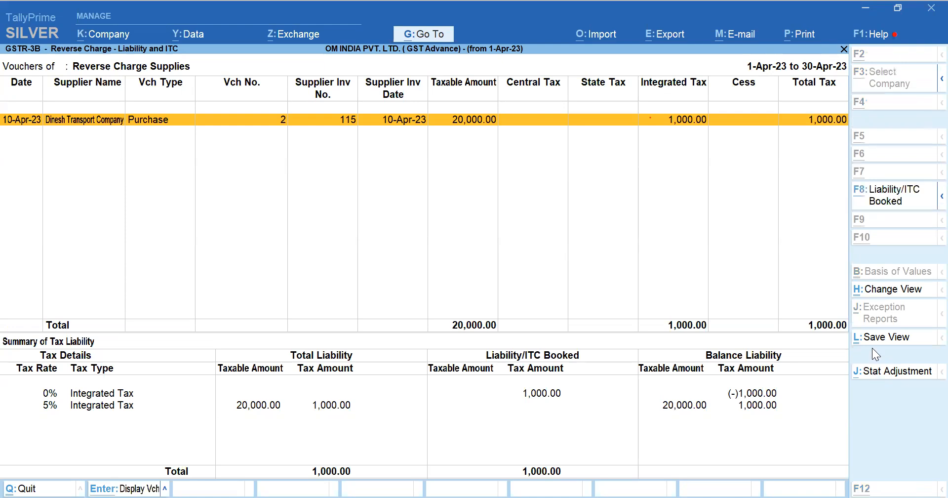
Open the Day Book for 30-Apr-23
key("alt+g")
type("Da")
key("Return")
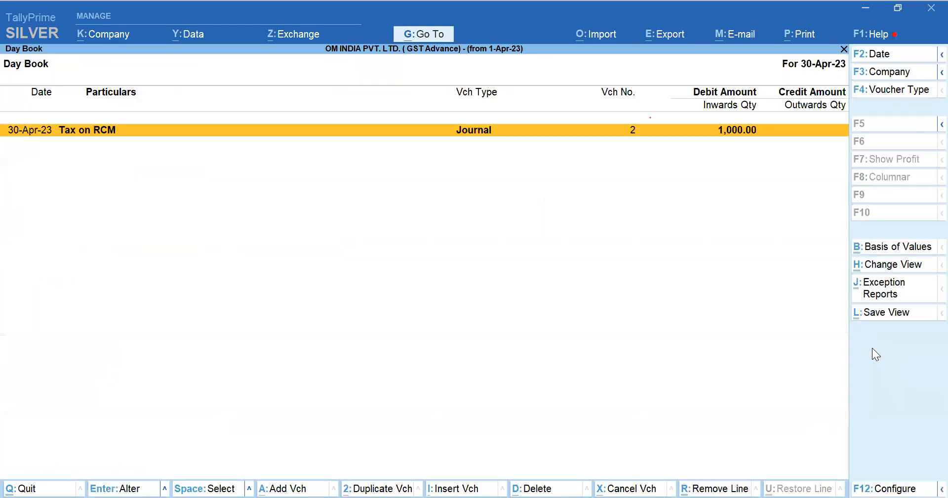
key("F2")
type("30")
key("Return")
In the Tax on RCM journal, set IGST on RCM Payable A/c to a 5% rate and 20,000 taxable value, and save
key("Return")
key("Return")
key("Return")
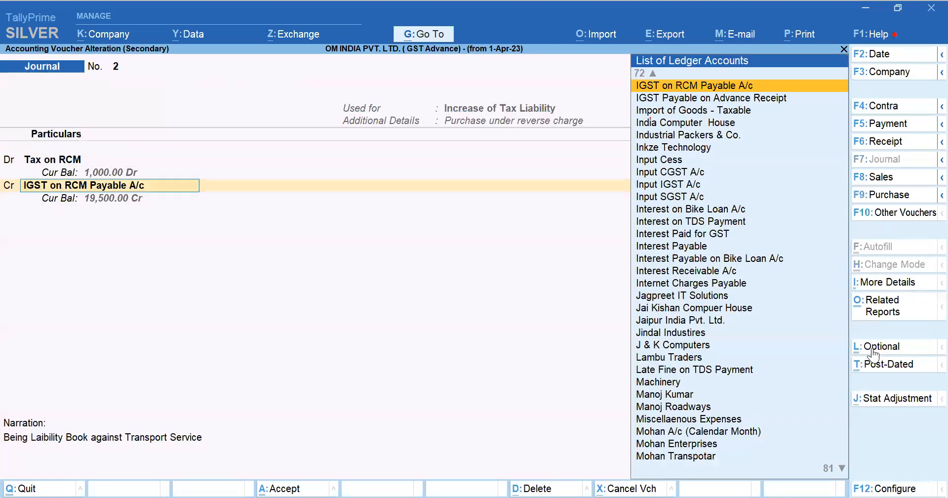
key("Return")
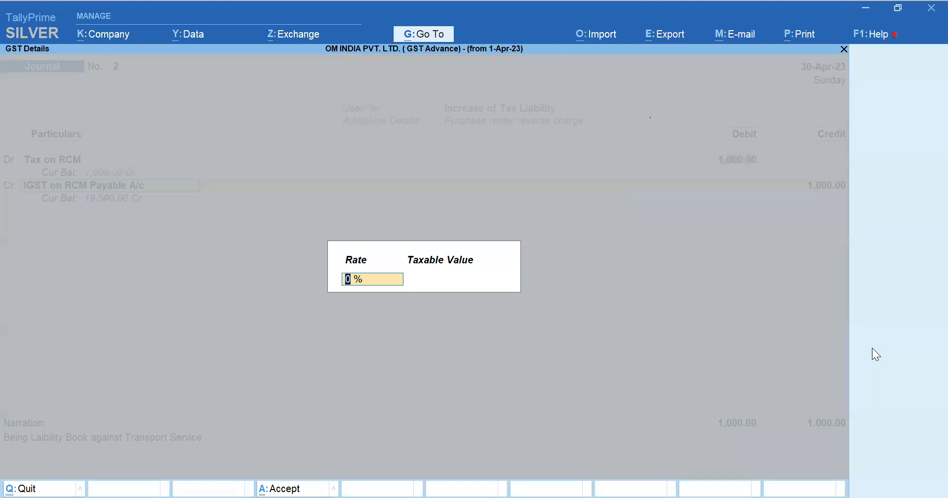
type("5")
key("Return")
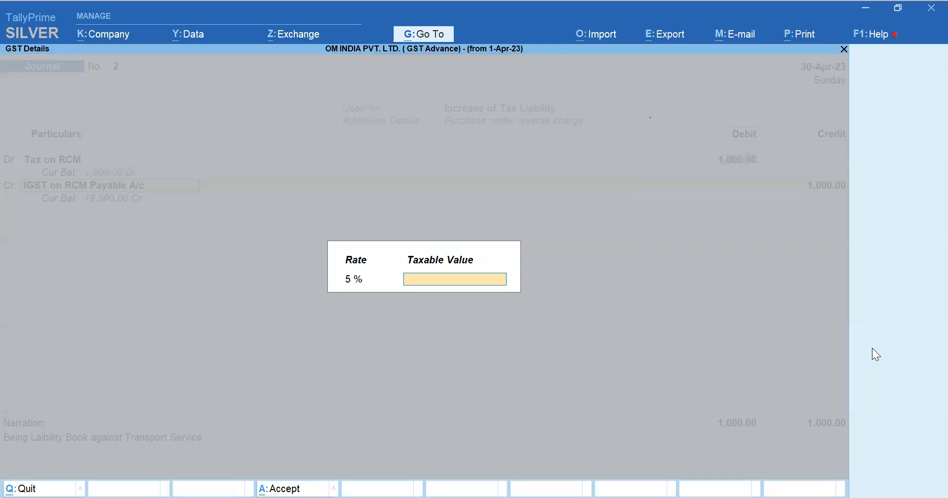
type("20000")
key("Return")
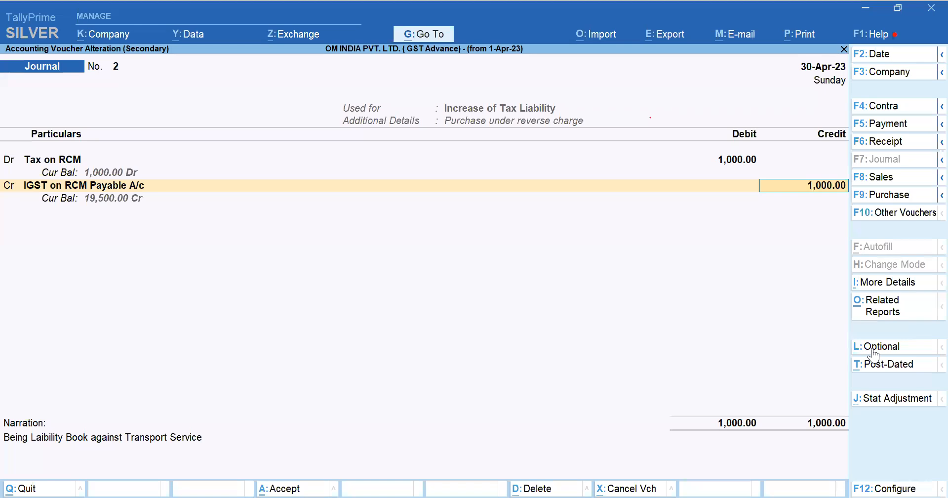
key("Return")
key("Return")
key("Return")
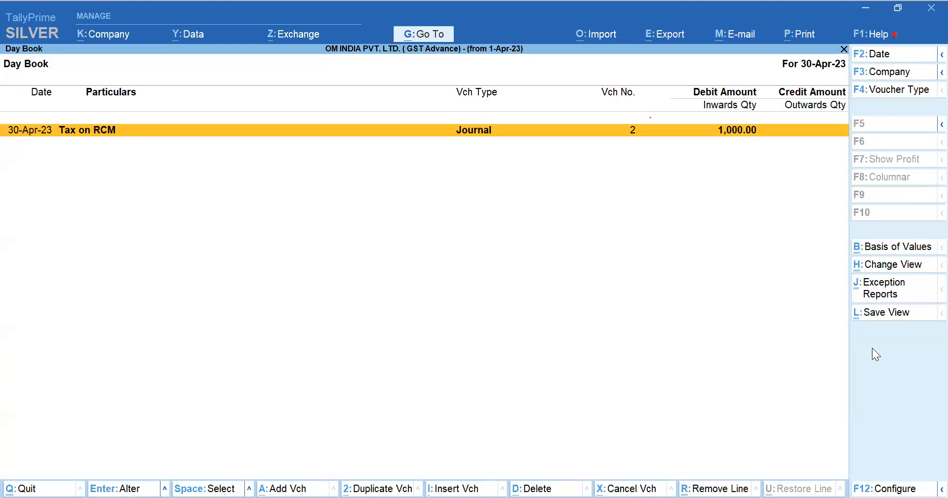
Return to the reverse charge report and compare the total liability with the liability/ITC booked in the tax summary
key("Escape")
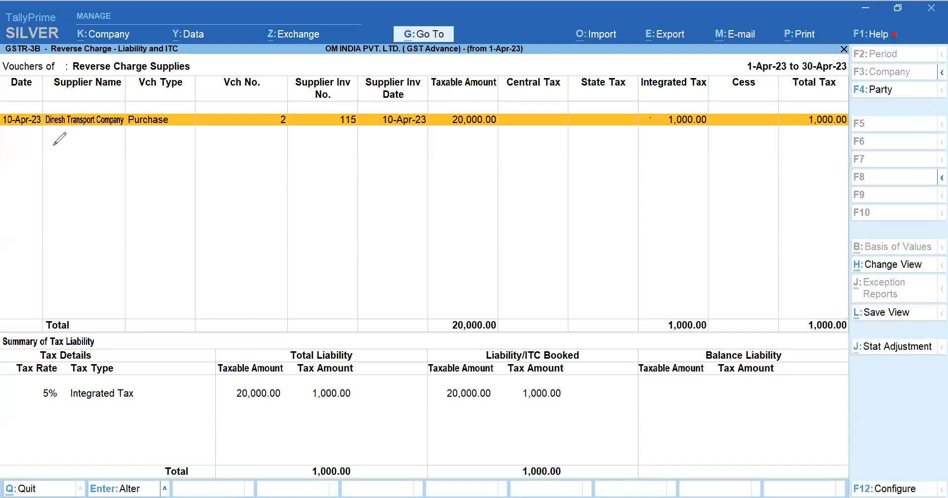
key("ctrl+2")
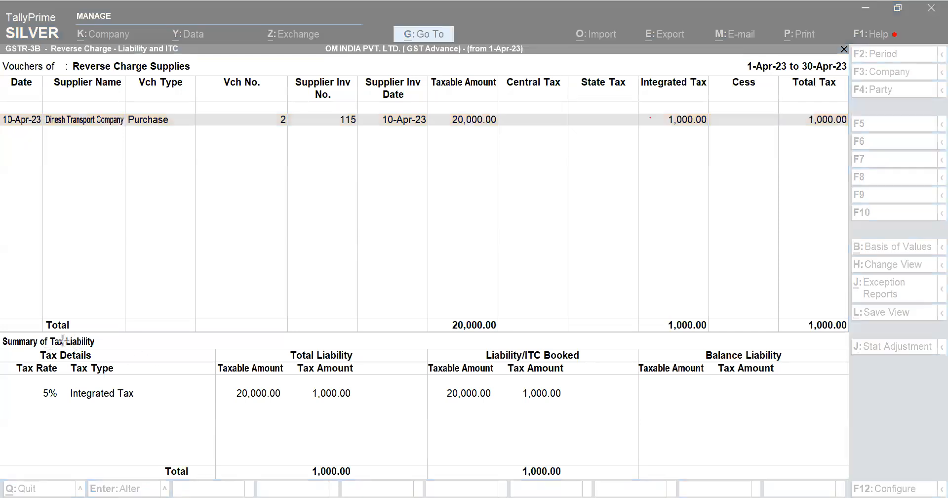
left_click_drag(213, 350, 430, 479)
left_click_drag(428, 348, 640, 478)
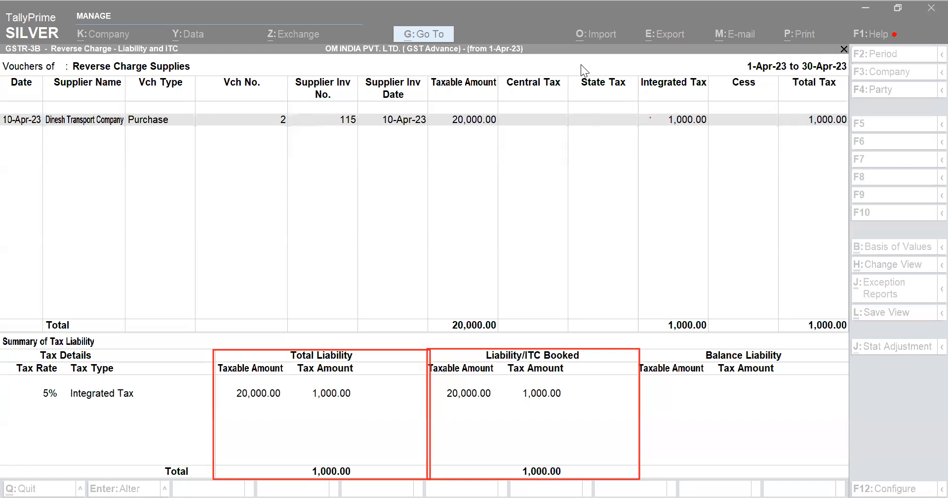
key("Delete")
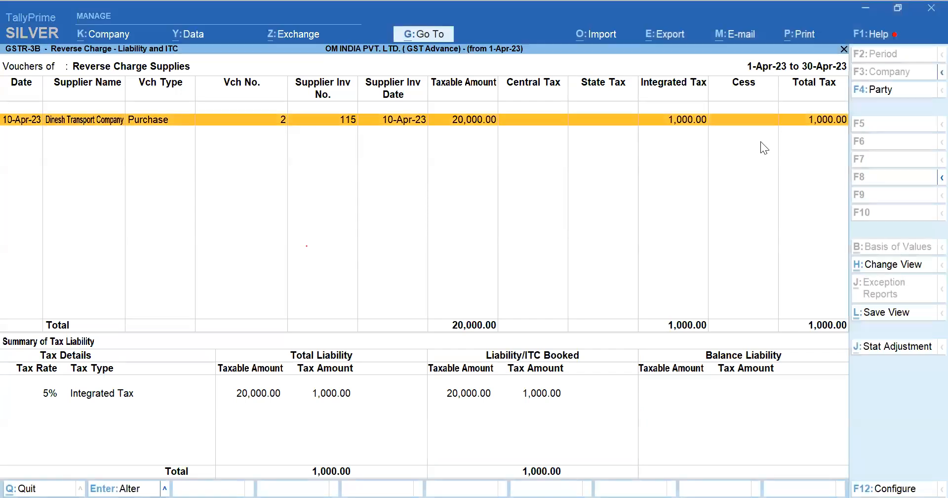
Return to GSTR-3B and examine the reverse charge rows under inward supplies and eligible ITC
key("Escape")
key("Down")
key("Down")
key("Down")
key("Down")
key("Down")
key("Down")
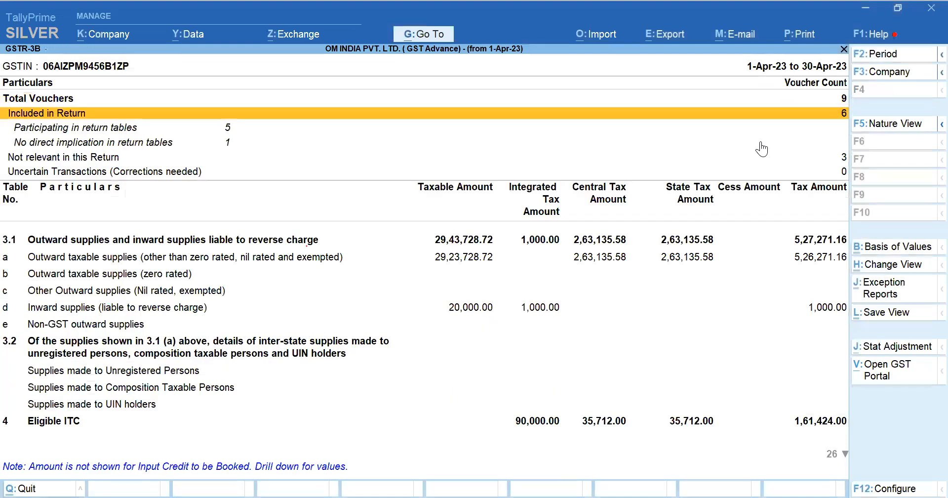
key("Down")
key("Down")
key("Down")
key("Down")
key("Down")
key("Down")
key("Down")
key("Down")
key("Down")
key("Down")
key("Down")
key("Down")
key("Down")
key("Down")
key("Down")
key("Down")
key("Down")
key("Down")
key("Down")
key("Down")
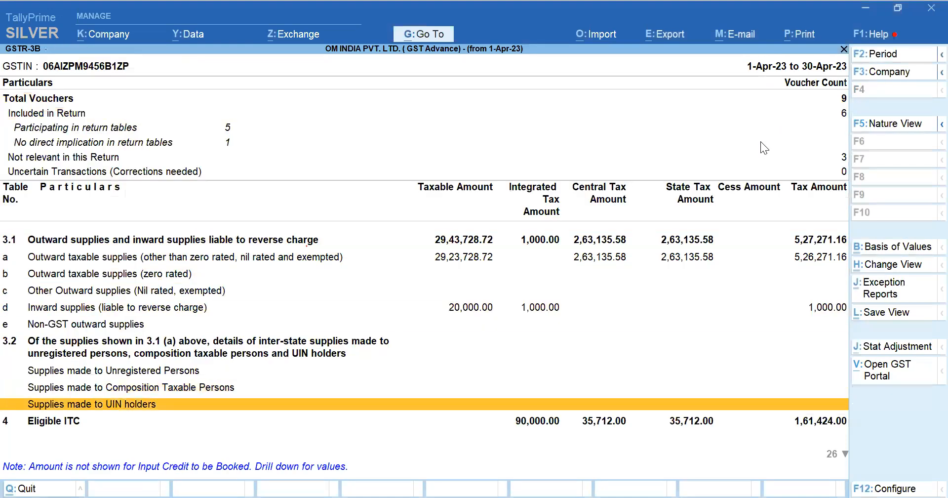
key("Up")
key("Up")
key("Up")
key("Up")
key("Up")
key("Up")
key("Up")
key("Up")
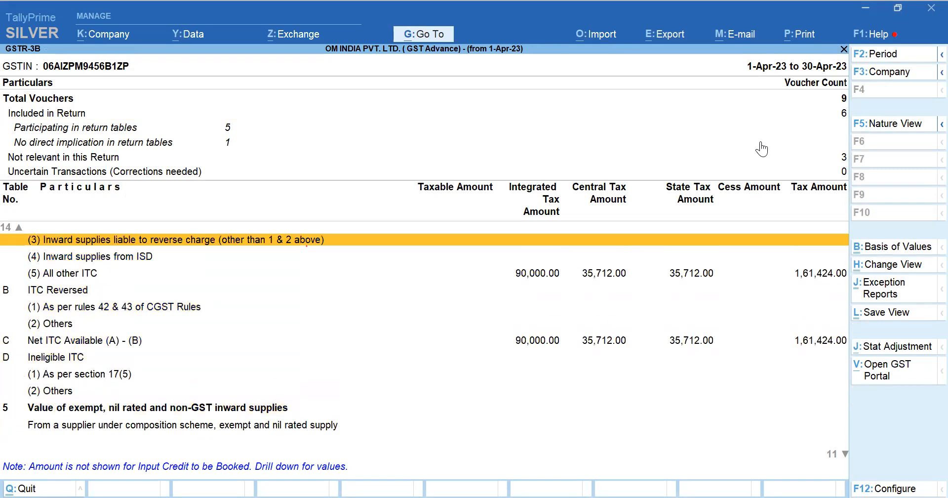
Examine the ITC Available rows, focusing on inward supplies liable to reverse charge (other than 1 & 2 above)
key("Down")
key("Down")
key("Down")
key("Up")
key("Up")
key("Up")
key("Up")
key("Up")
key("Up")
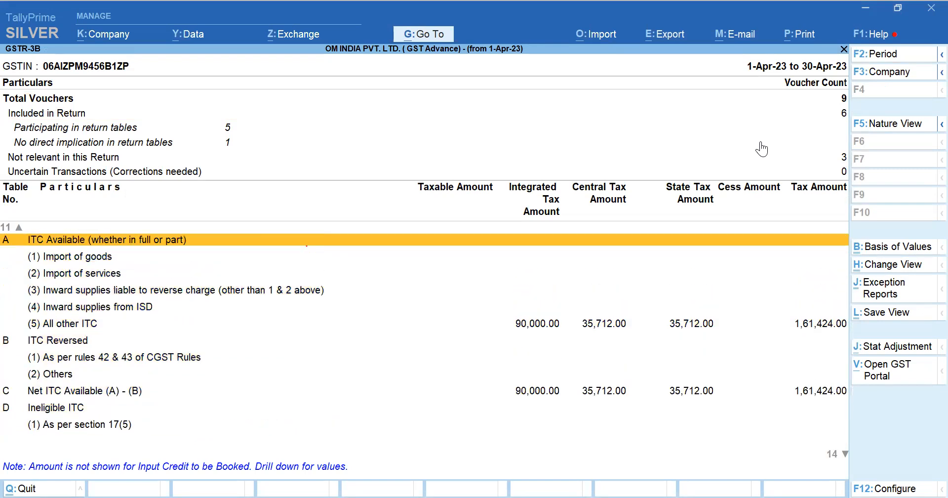
key("Down")
key("Down")
key("Down")
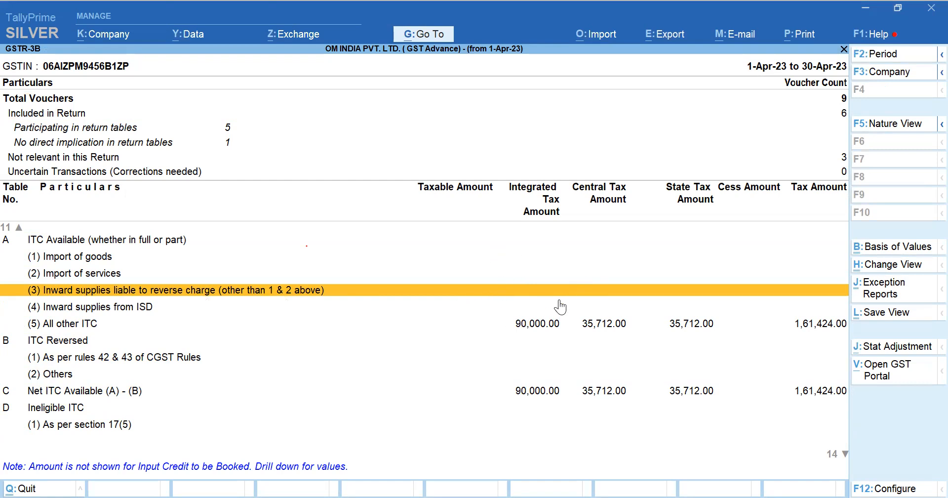
Start a GST stat adjustment journal with nature Increase of Input Tax Credit and additional details Purchase under reverse charge
left_click(891, 347)
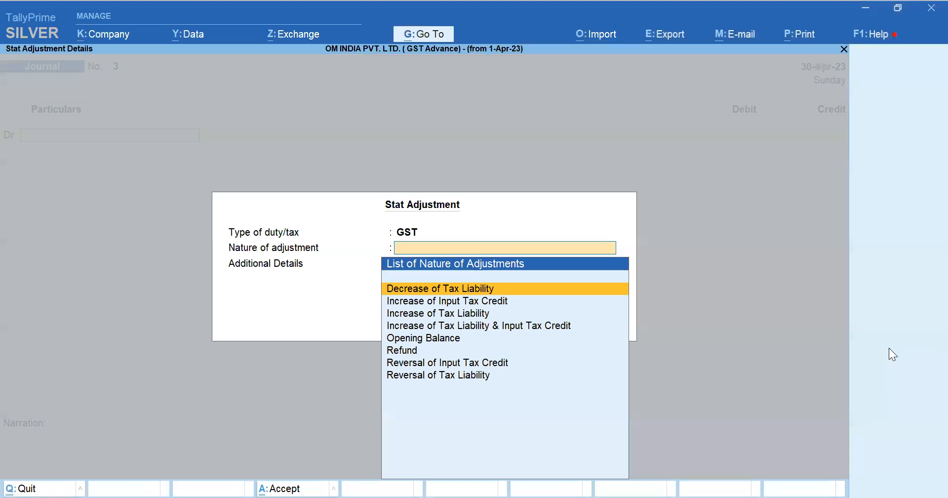
key("Down")
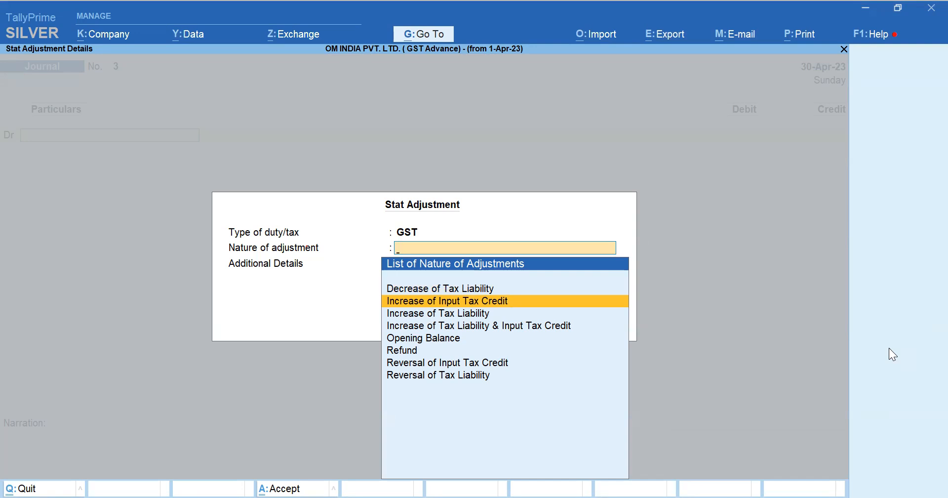
key("Return")
key("Down")
key("Down")
key("Down")
key("Down")
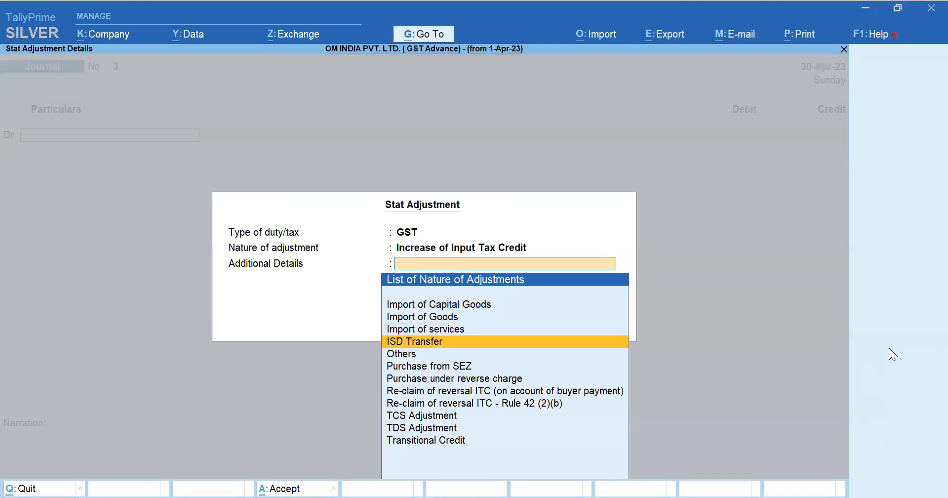
key("Up")
key("Up")
key("Down")
key("Down")
key("Down")
key("Down")
key("Down")
key("Up")
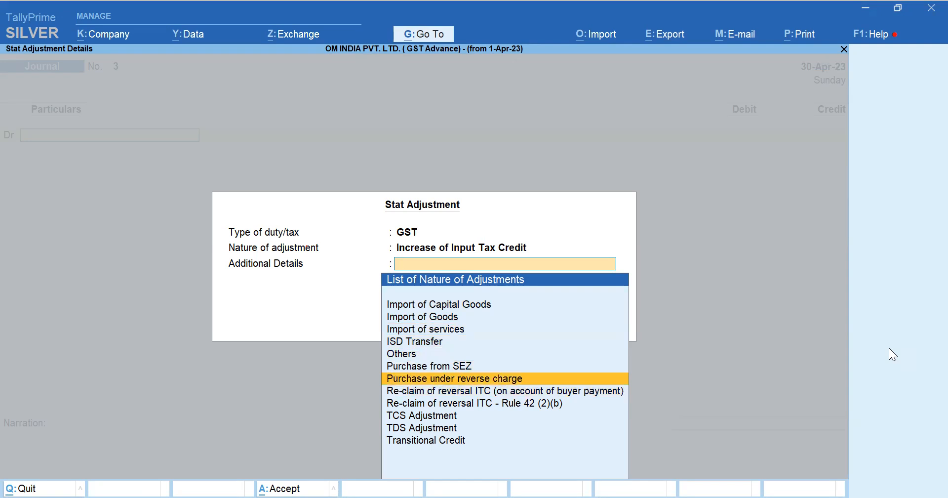
key("Return")
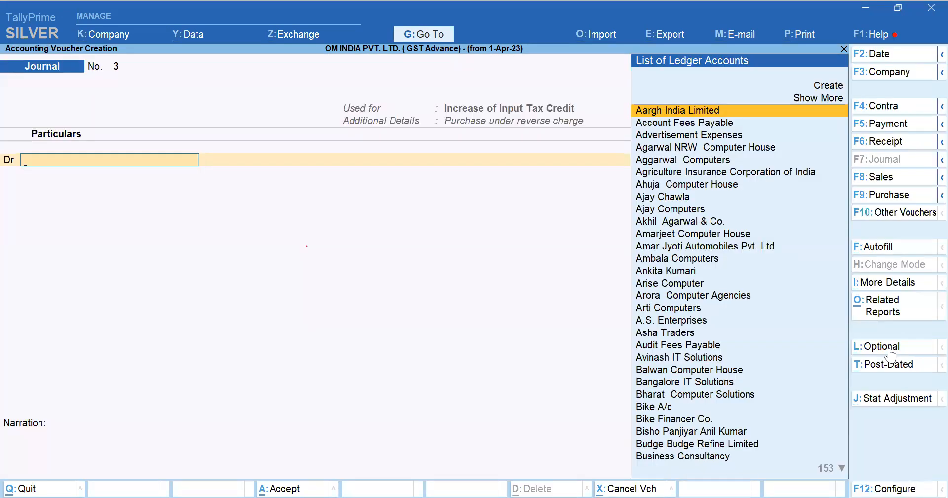
Debit Input IGST A/c with 1,000 in the stat adjustment journal, giving a 5% rate and the taxable value
type("Inputc")
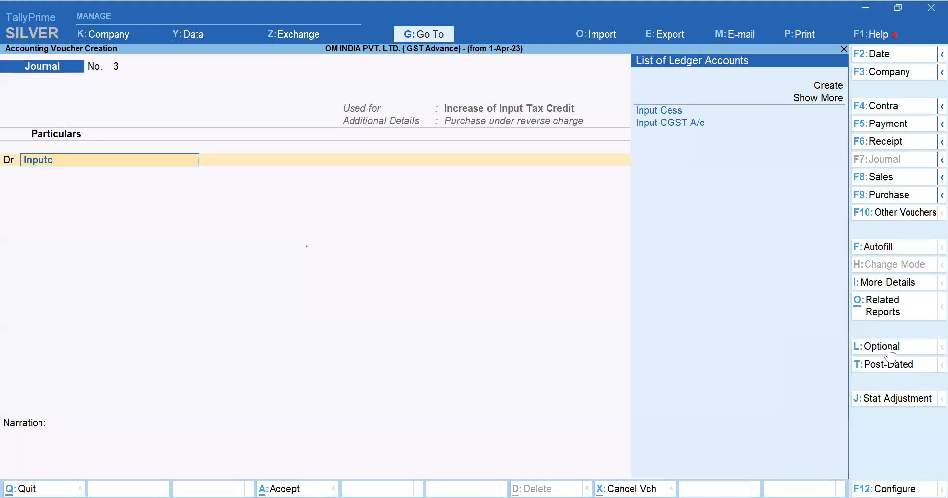
key("BackSpace")
key("BackSpace")
key("BackSpace")
key("BackSpace")
key("BackSpace")
key("BackSpace")
type("Inputig")
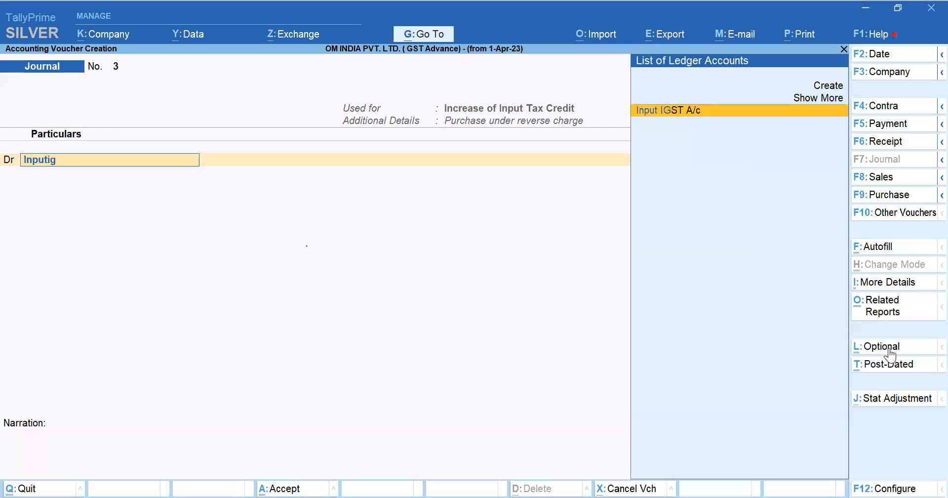
key("Return")
type("5")
key("Return")
type("280000")
key("Return")
type("10000")
key("BackSpace")
key("Return")
key("Return")
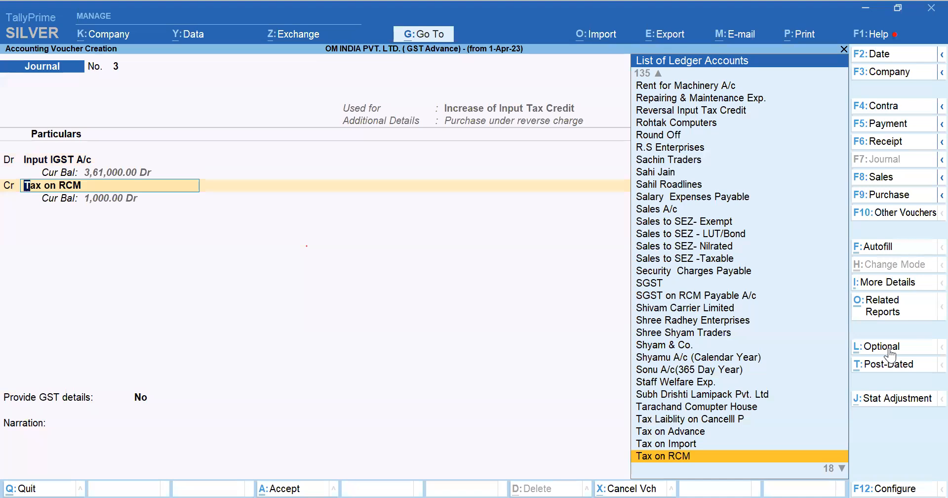
Credit Tax on RCM with 1,000, provide GST details for the period 1-Apr-23 to 30-Apr-23, and save the journal
key("Return")
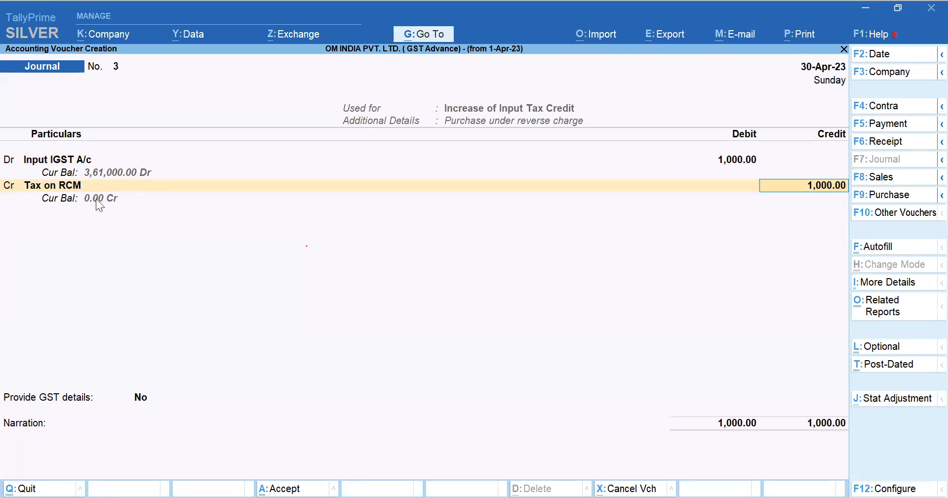
key("Return")
key("y")
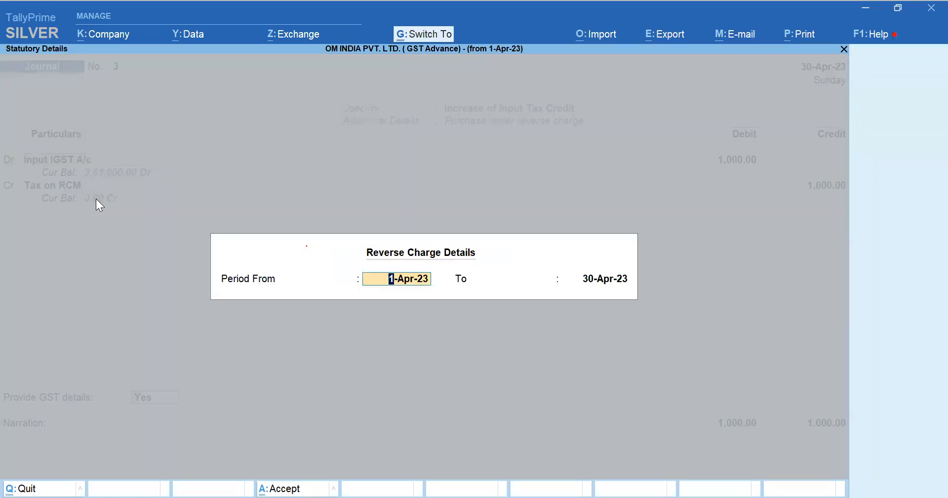
key("ctrl+a")
key("Return")
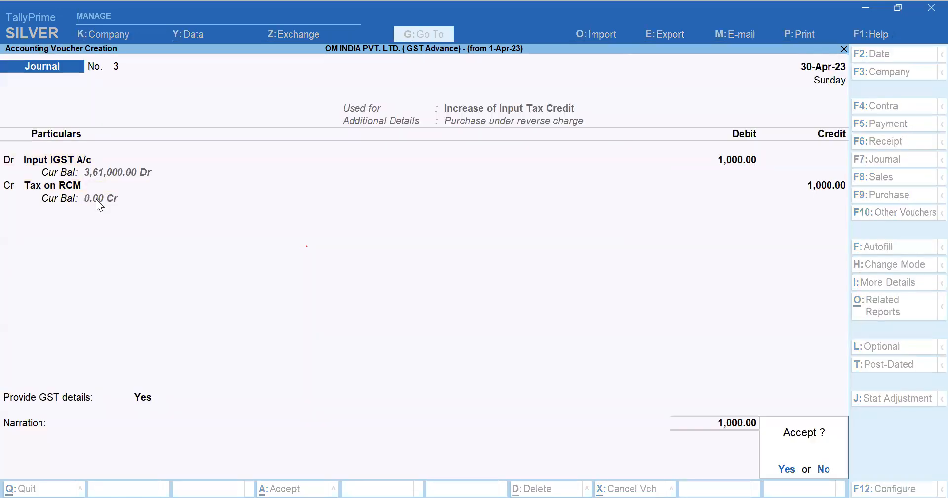
key("y")
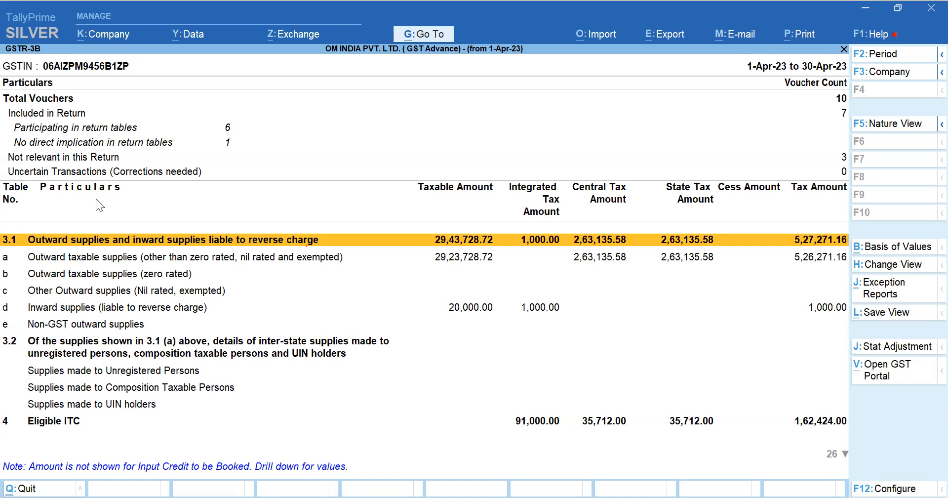
Check the reverse charge amounts in GSTR-3B under inward supplies in 3.1 and under ITC Available in table 4
left_click(410, 307)
key("Down")
key("Up")
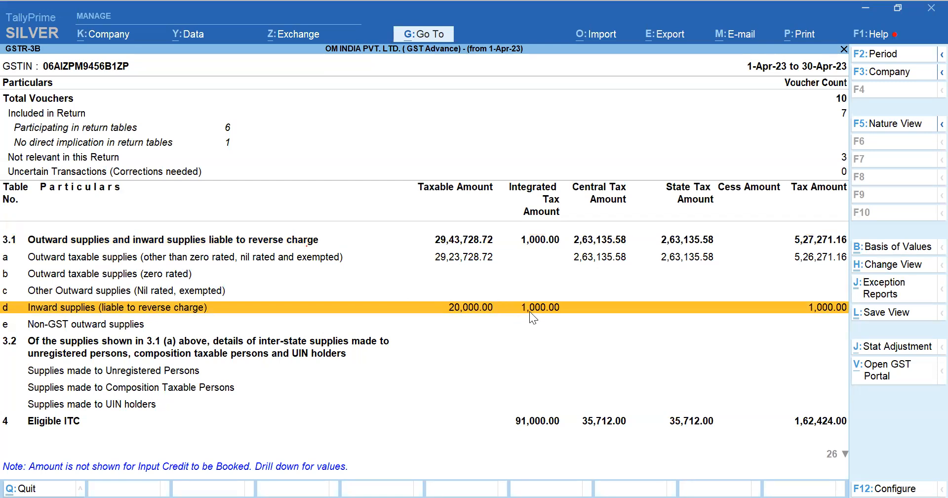
key("Down")
key("Down")
key("Down")
key("Down")
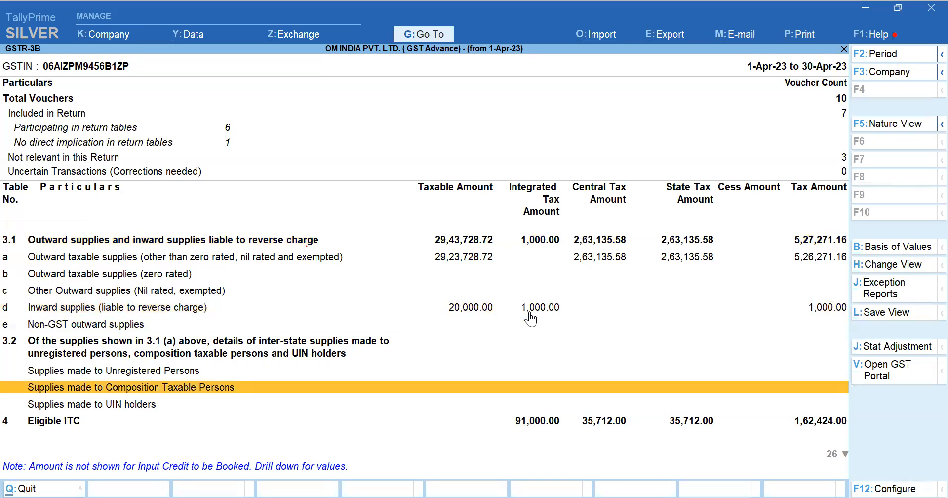
key("Down")
key("Down")
key("Down")
key("Down")
key("Down")
key("Down")
key("Down")
key("Down")
key("Down")
key("Down")
key("Down")
key("Down")
key("Down")
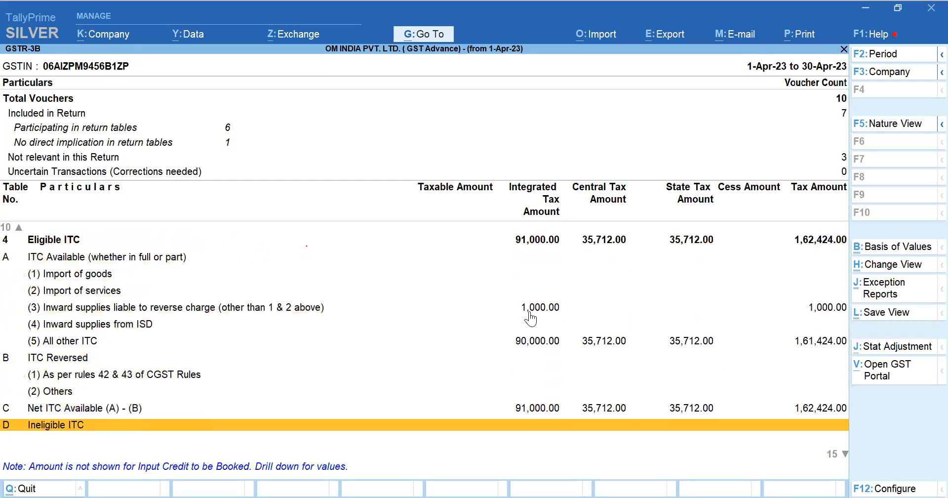
key("Up")
key("Up")
key("Up")
key("Up")
key("Up")
key("Up")
key("Up")
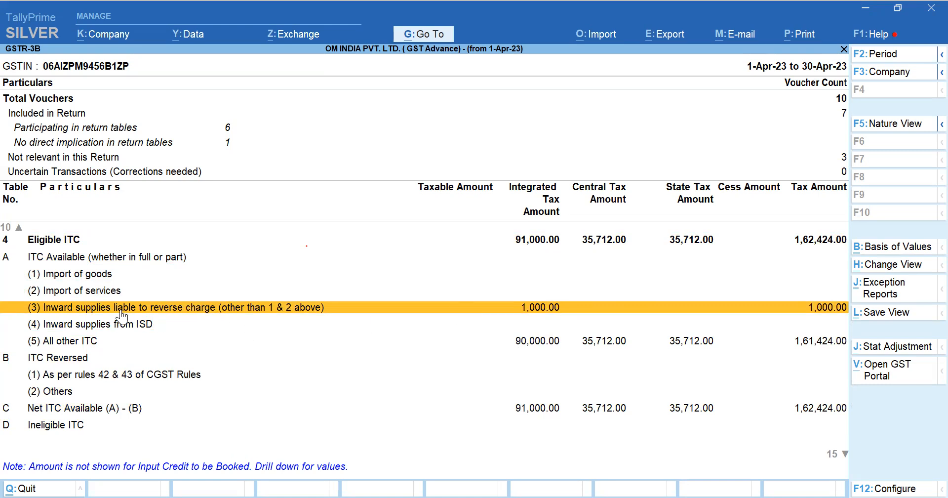
Compare the All other ITC row with the reverse charge row and the Eligible ITC total
left_click(545, 348)
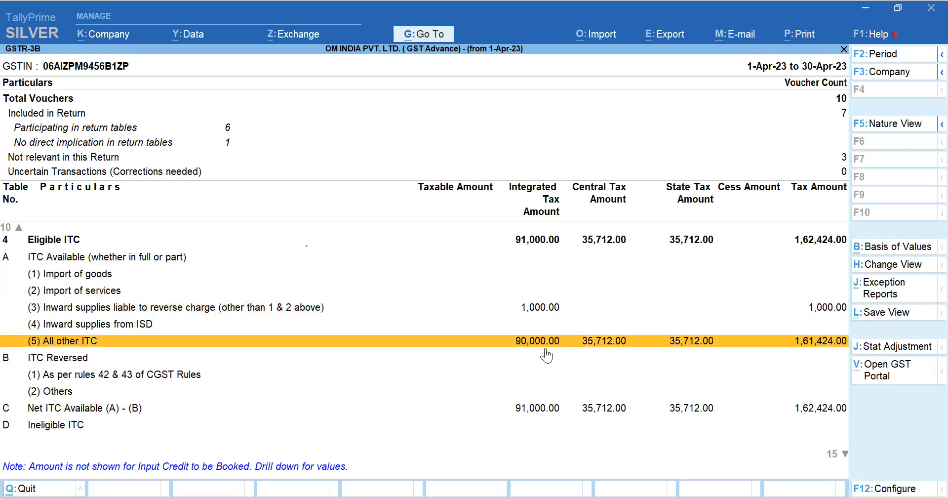
key("Up")
key("Up")
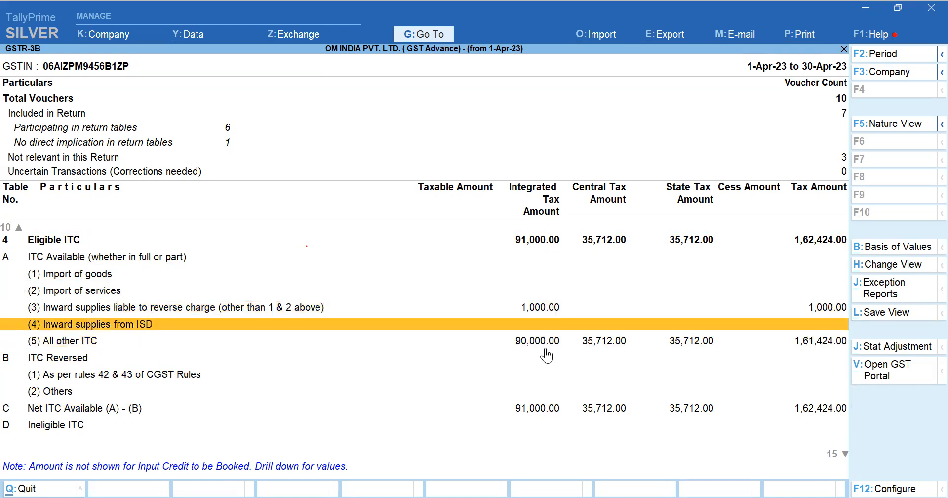
key("Up")
key("Up")
key("Up")
key("Up")
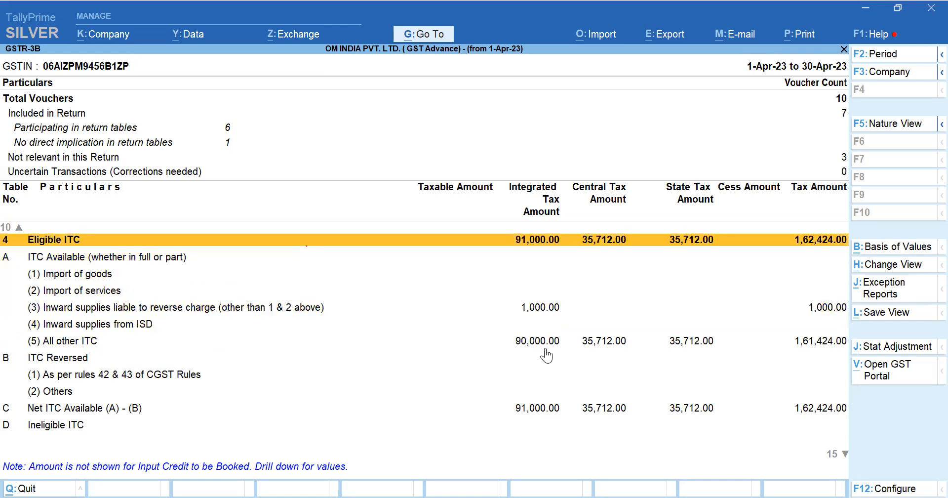
Leave the GST reports and drill down from the Balance Sheet through Duties & Taxes to the GST Payable group summary
key("Escape")
key("Escape")
key("Escape")
key("Escape")
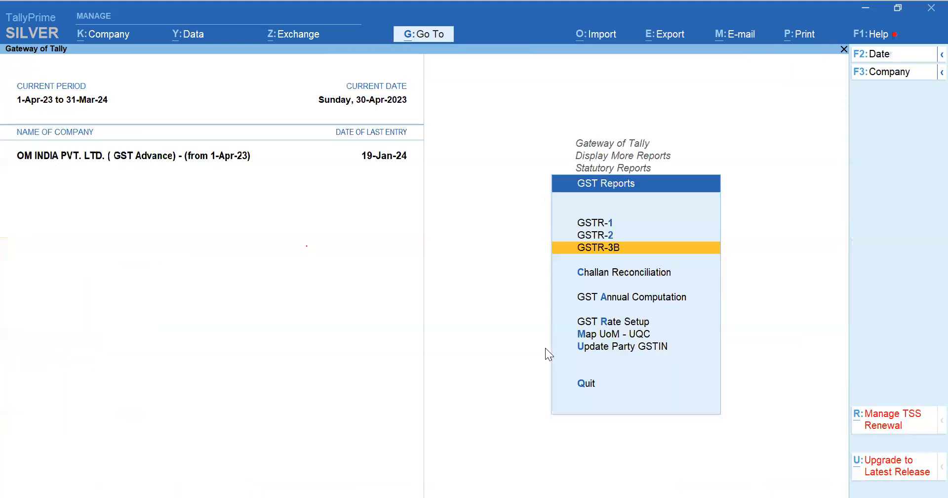
key("Escape")
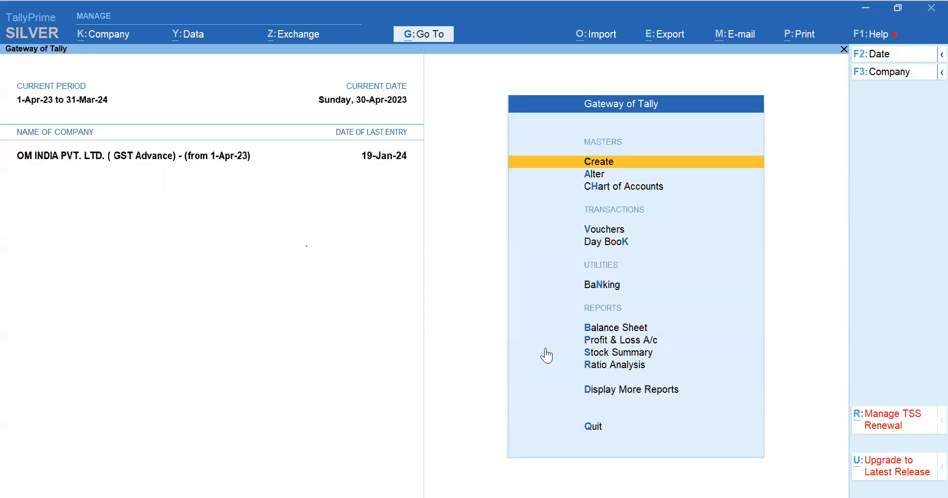
key("b")
key("alt+F5")
key("Down")
key("Down")
key("Down")
key("Down")
key("Down")
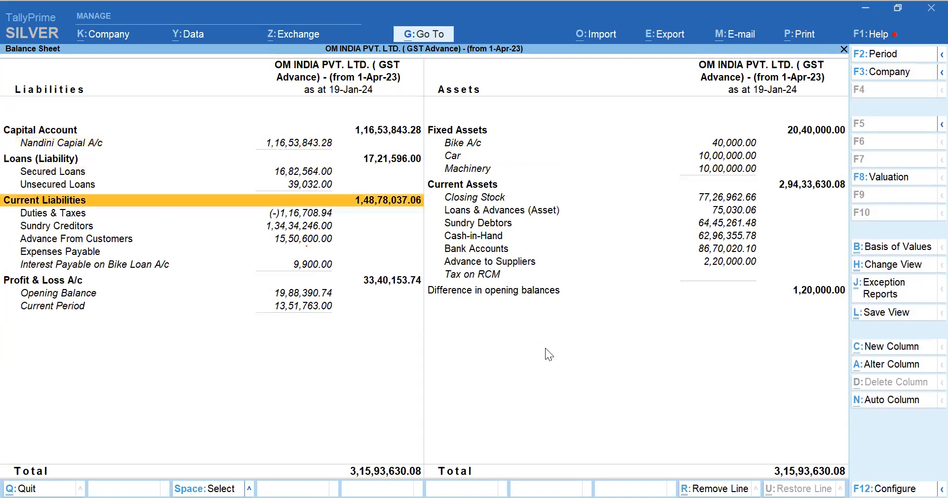
key("Down")
key("Return")
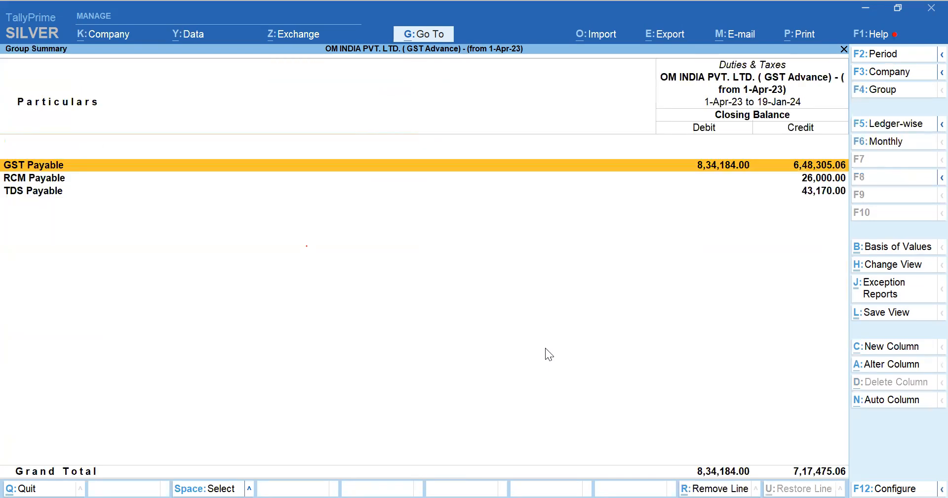
key("Return")
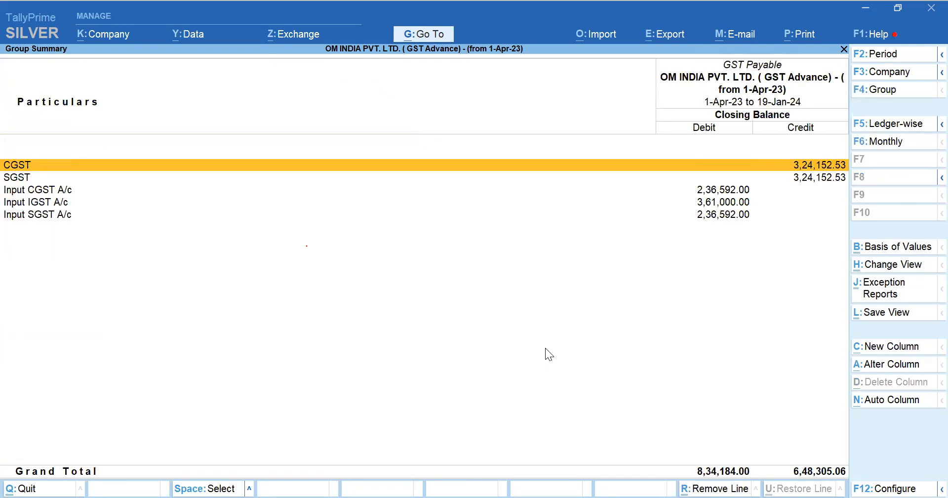
Set the GST Payable summary's period to 1-Apr-23 to 30-Apr-23
key("alt+F2")
key("Return")
type("30.4")
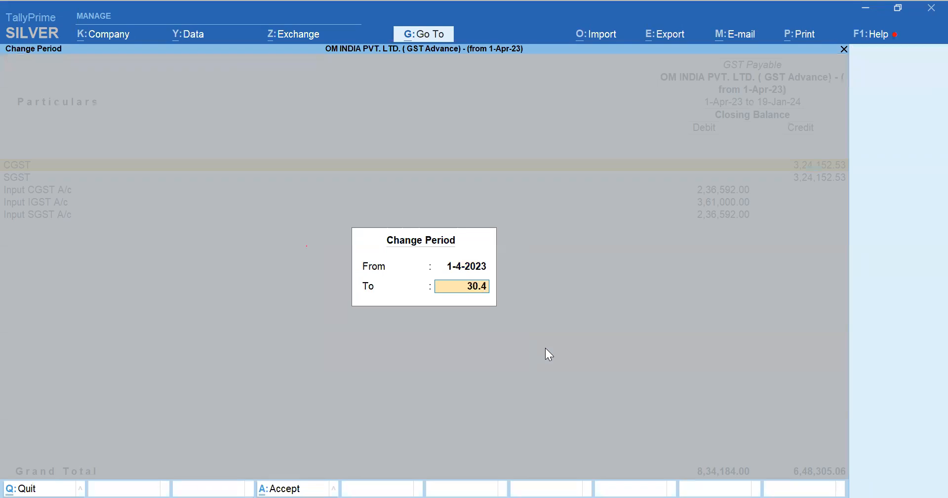
key("Return")
Review the April ledger vouchers of Input IGST A/c, including the Tax on RCM journal, and return to the GST Payable summary
key("Down")
key("Down")
key("Down")
key("Down")
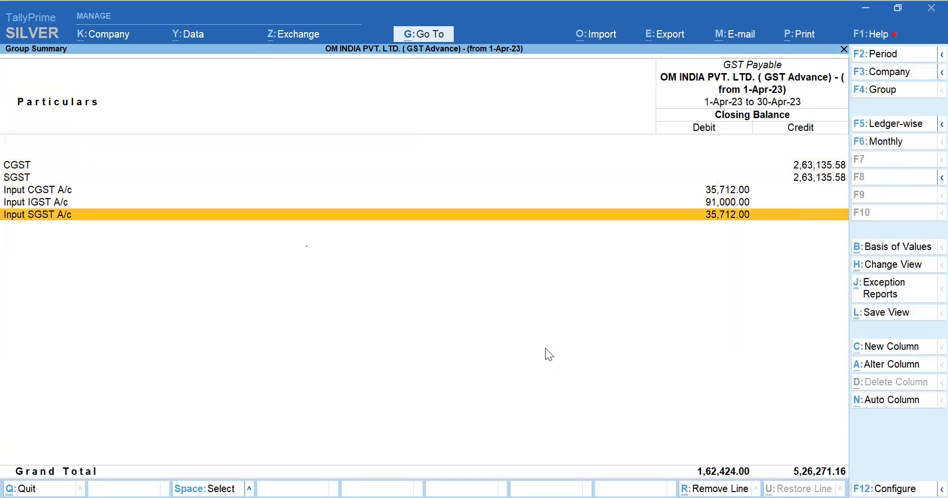
key("Up")
key("Return")
key("Return")
key("Down")
key("Up")
key("Down")
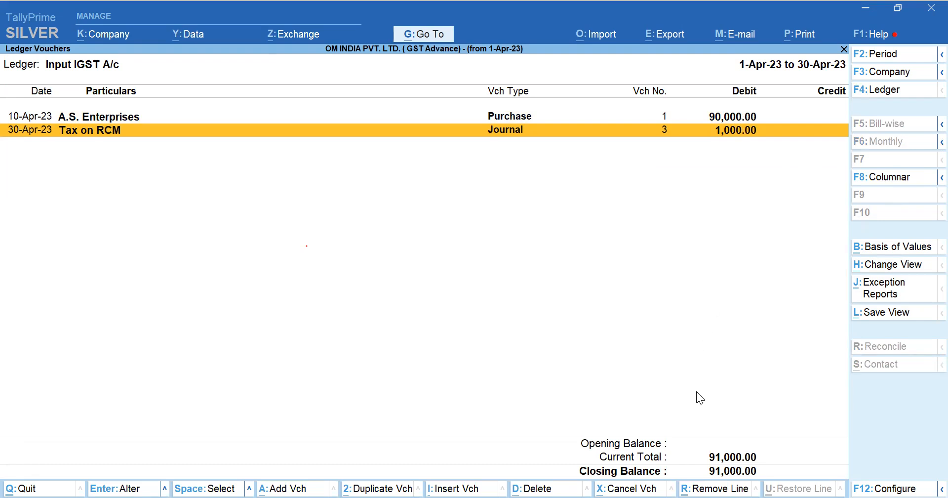
key("Escape")
key("Escape")
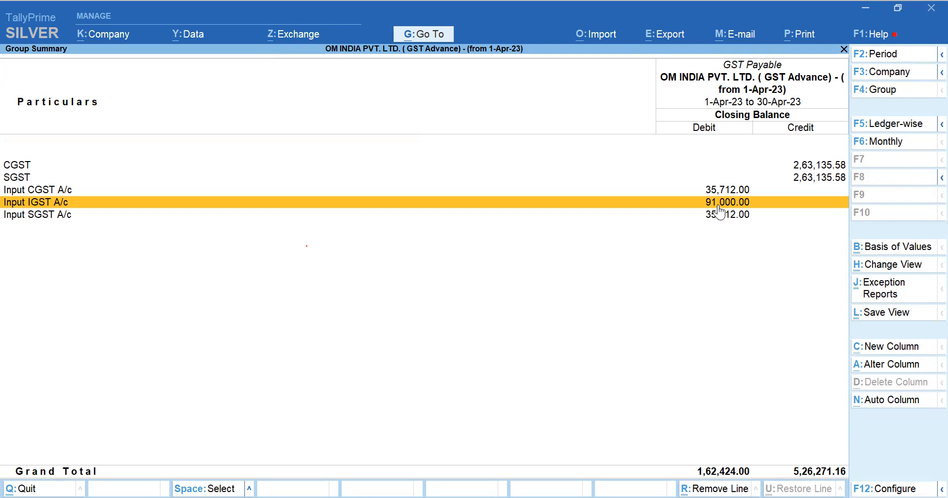
Review the April ledger vouchers of Input CGST A/c and return to the GST Payable summary
left_click(804, 180)
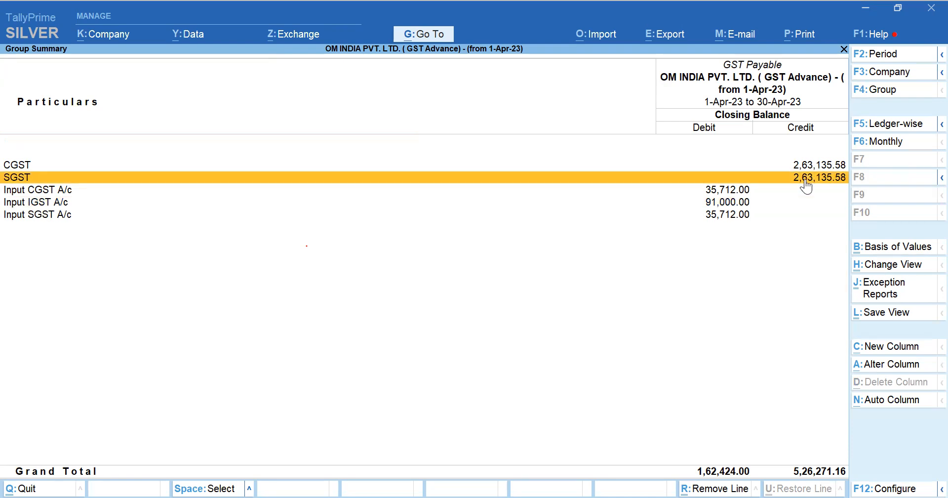
key("ctrl")
left_click(805, 184)
key("Escape")
left_click(807, 189)
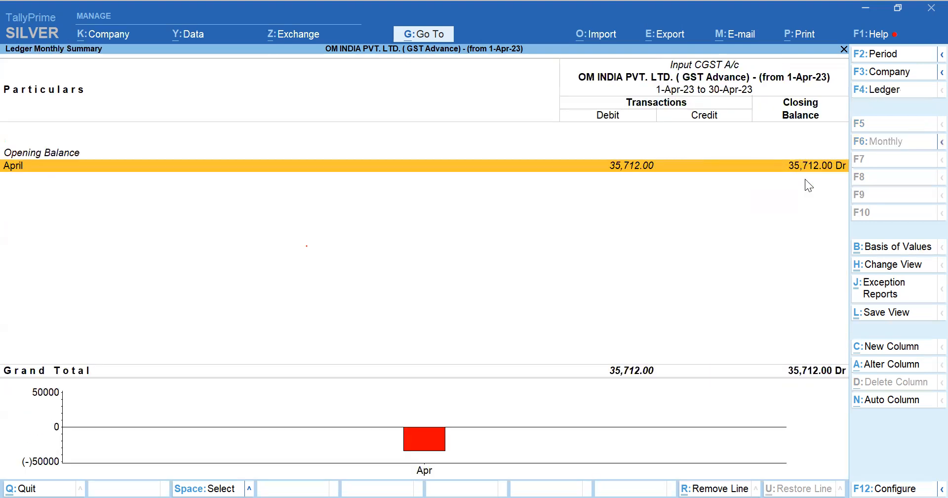
key("Return")
key("Escape")
key("Escape")
key("Down")
key("Down")
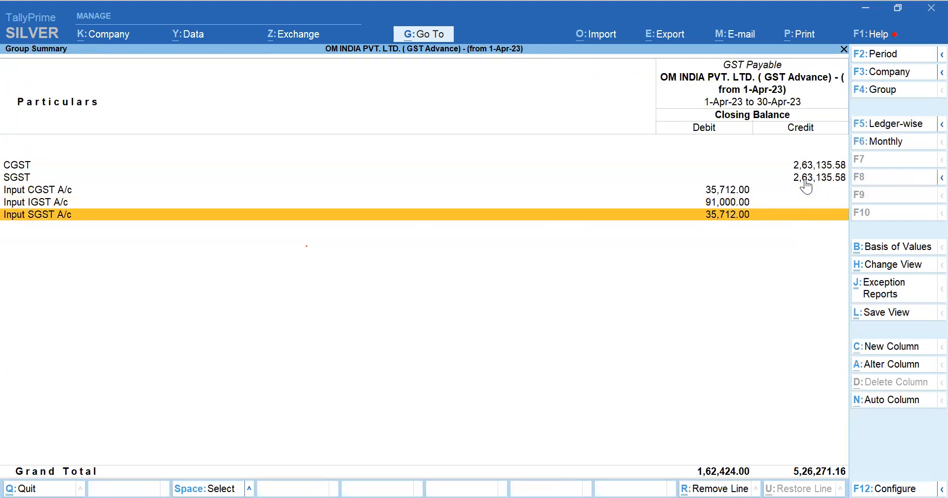
Open Input SGST A/c's April vouchers and add a new journal voucher dated 30-Apr-23 from there
key("Return")
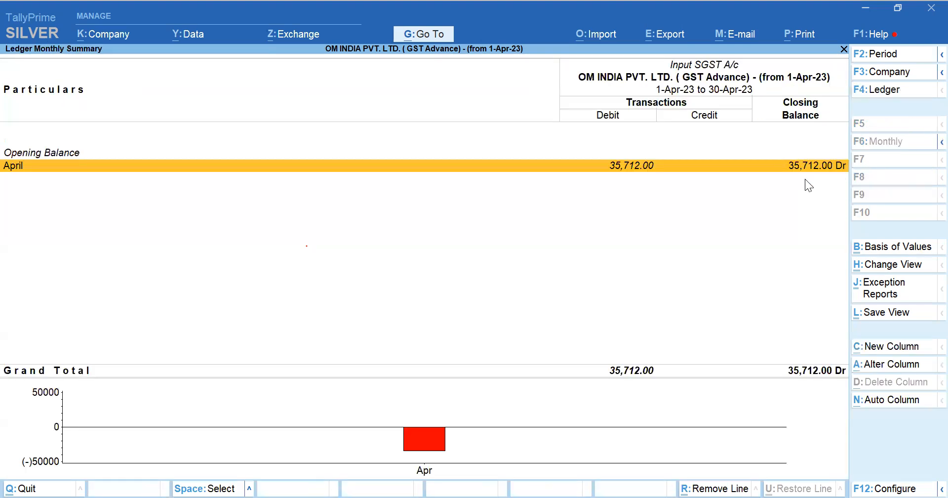
key("Return")
key("alt+a")
key("F2")
type("30.4")
key("Return")
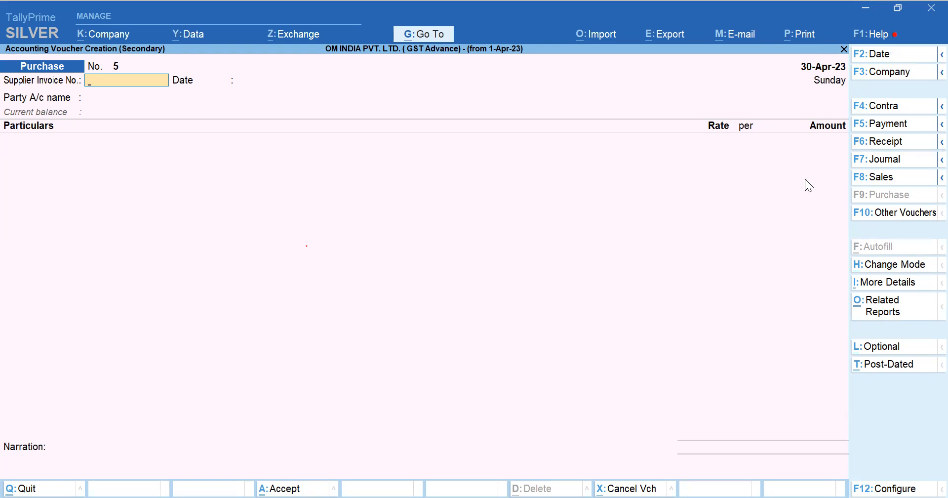
key("F7")
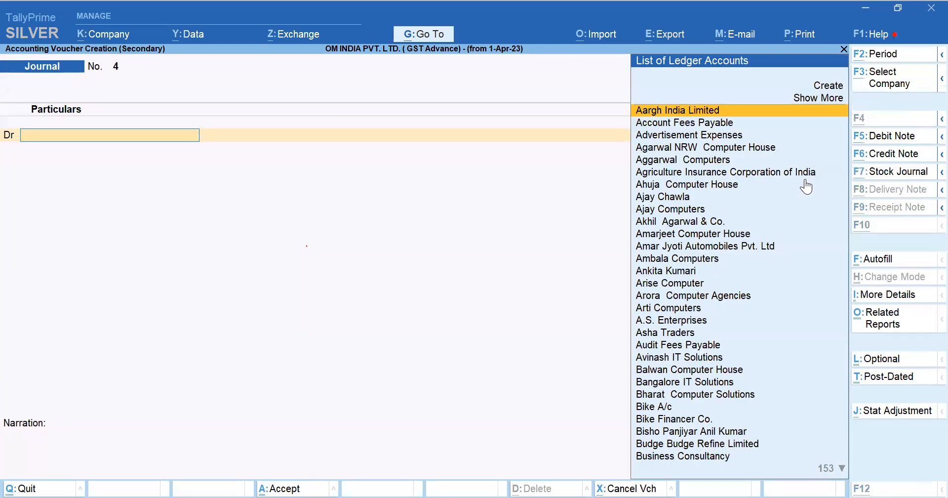
Make the journal a GST stat adjustment for Decrease of Tax Liability with Adjustment Against Credit
key("ctrl+j")
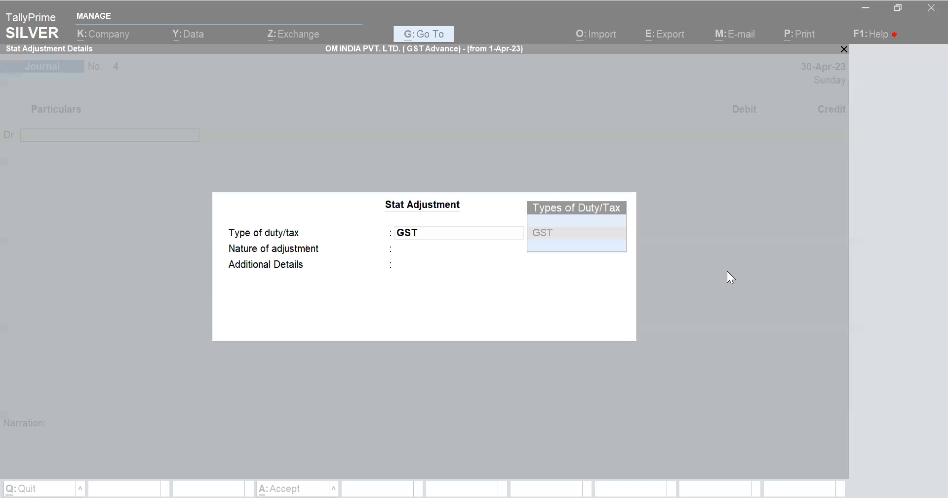
left_click(440, 154)
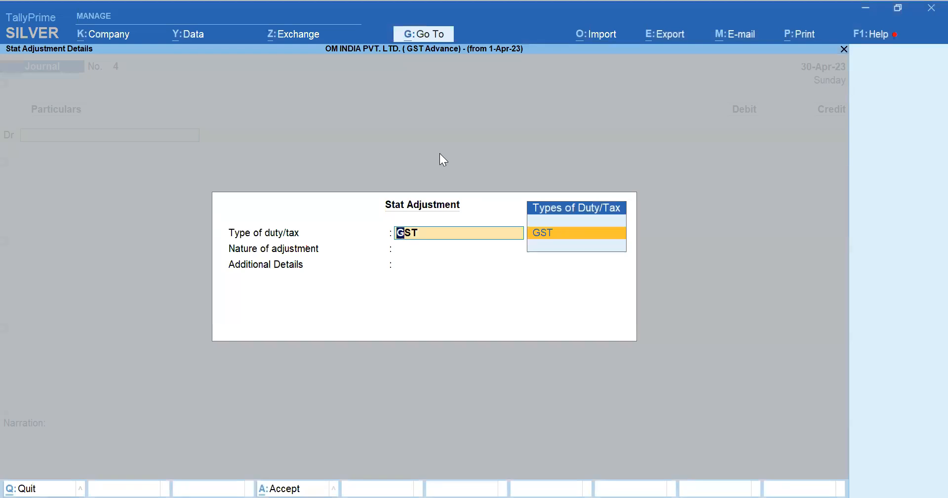
key("Return")
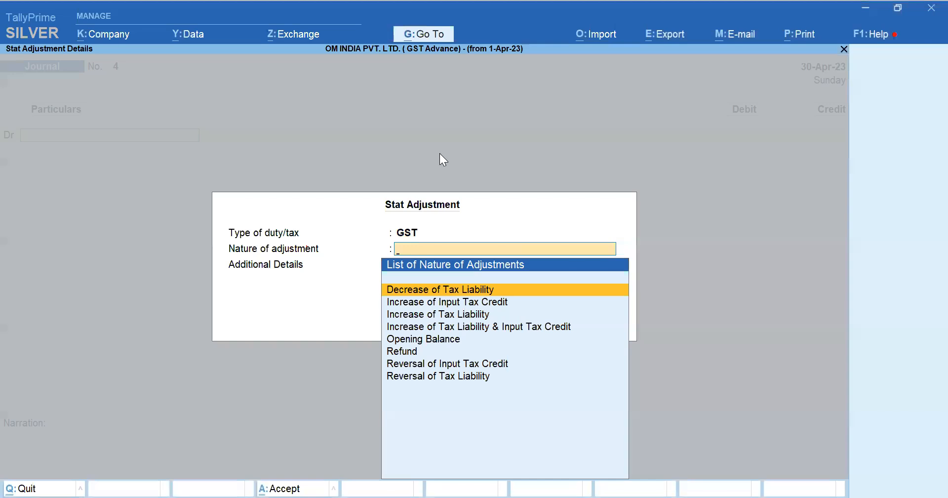
key("Return")
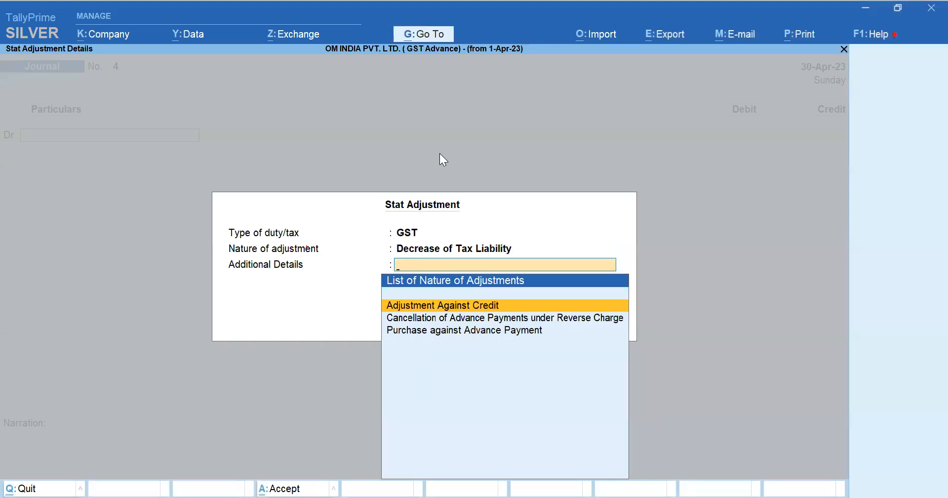
key("Return")
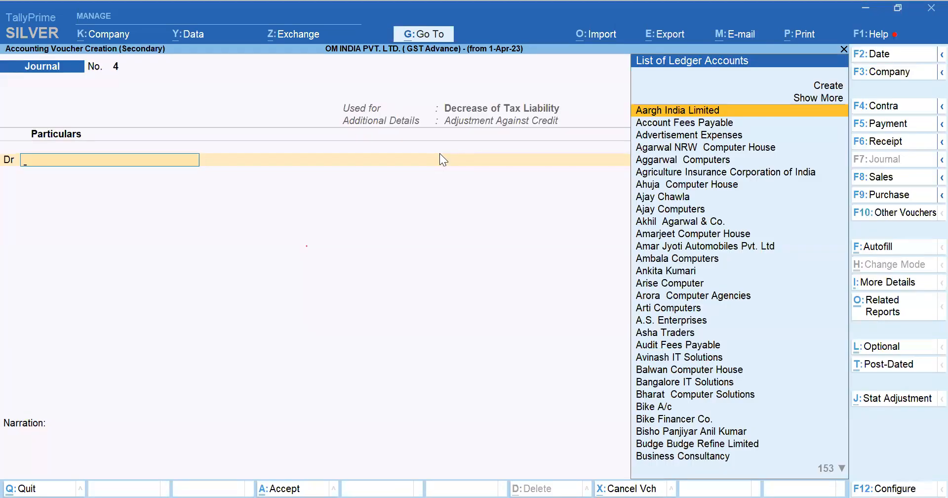
Debit Input CGST A/c with 35,712 on the first line, leaving its GST rate and taxable value unfilled
type("Inputc")
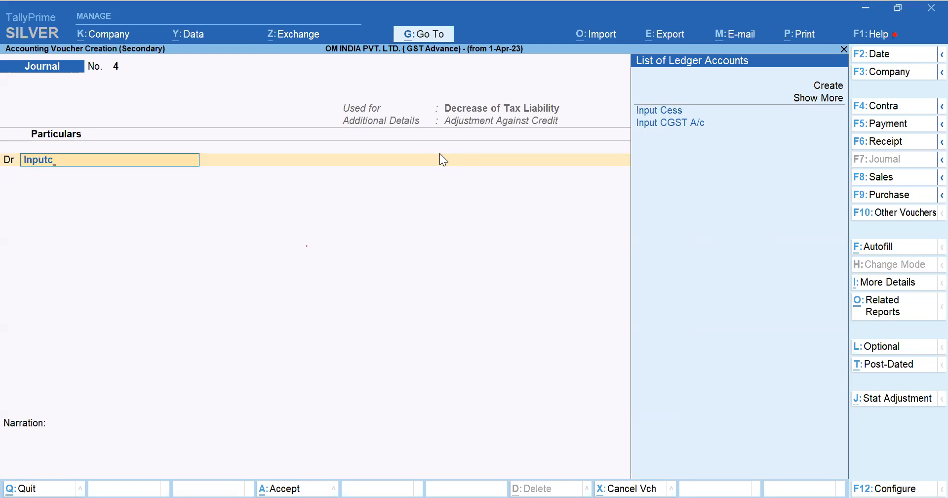
key("BackSpace")
key("BackSpace")
key("BackSpace")
key("BackSpace")
key("BackSpace")
key("BackSpace")
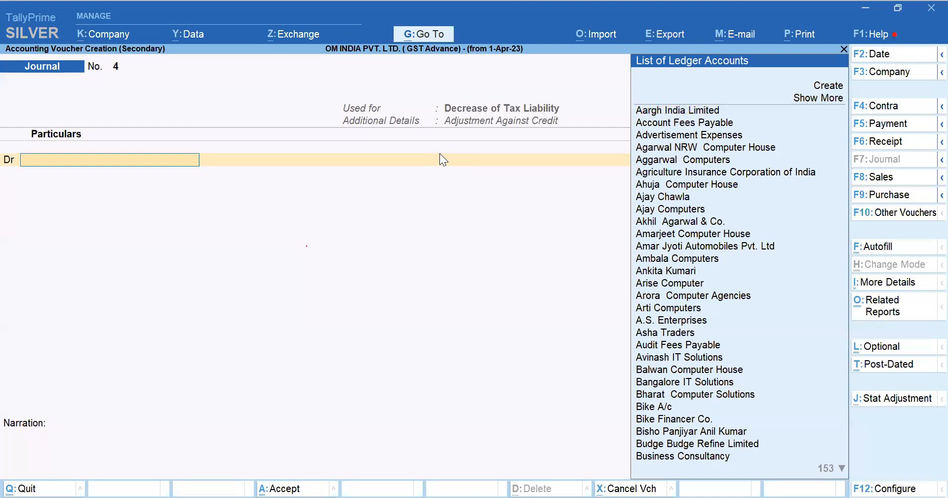
type("Inputcg")
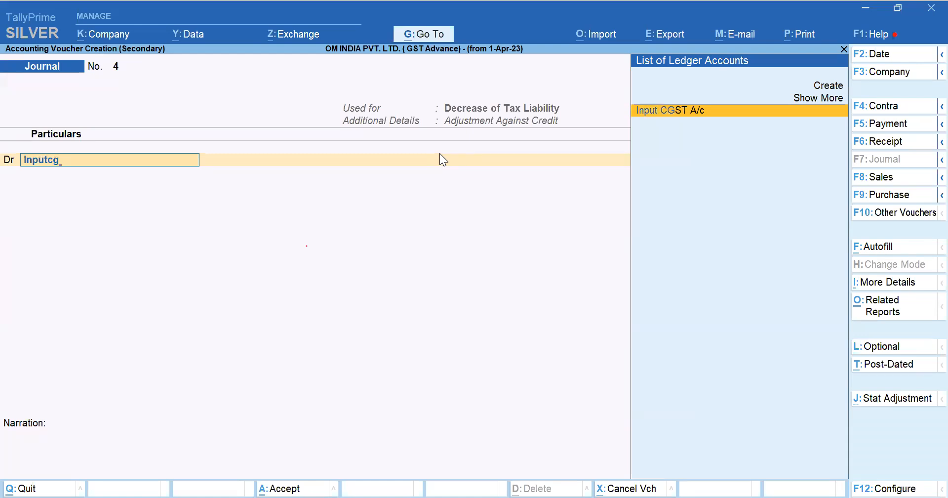
key("Return")
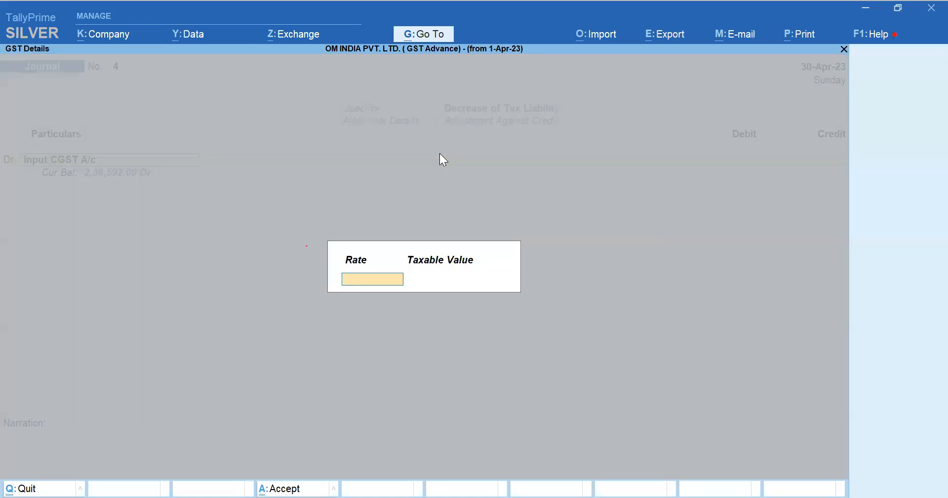
key("Return")
key("Return")
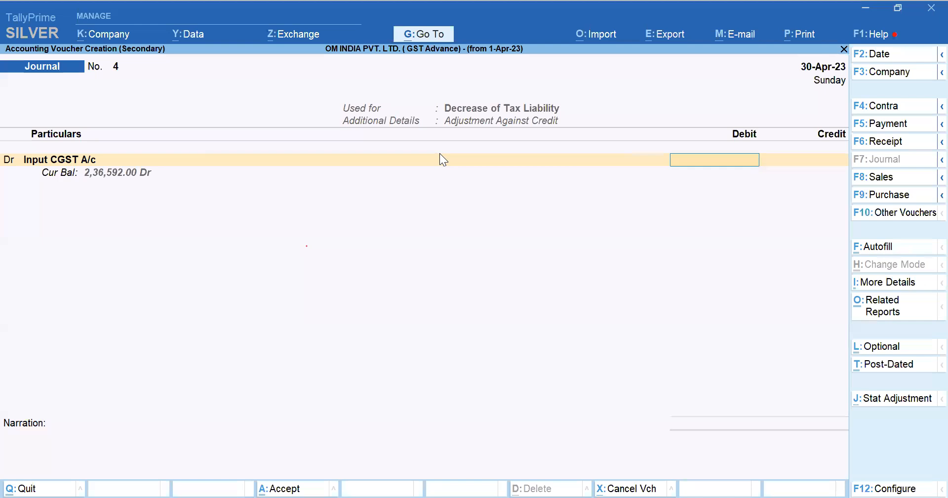
type("35000")
key("BackSpace")
key("BackSpace")
key("BackSpace")
key("BackSpace")
key("BackSpace")
type("35712")
key("Return")
Add a second debit line for Input SGST A/c with an amount of 35,712
key("d")
key("Return")
type("inputs")
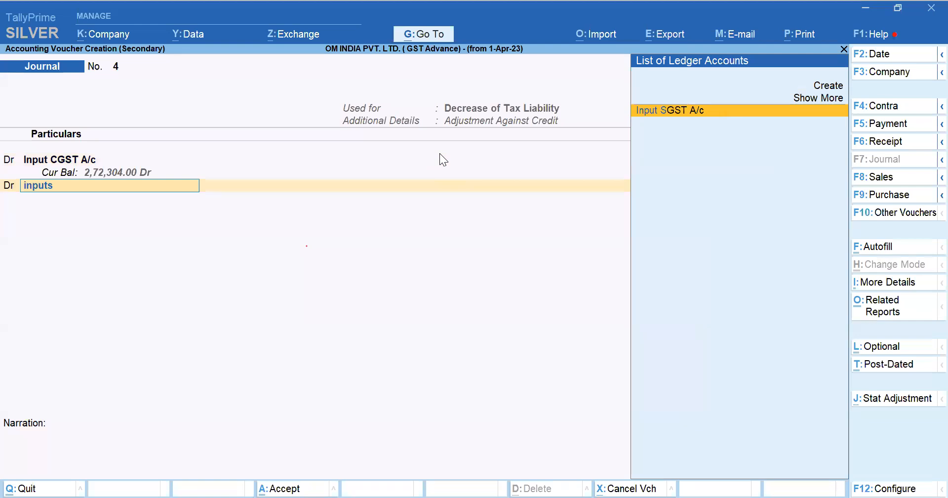
key("Return")
key("Return")
key("Return")
type("35,712")
key("Return")
Add a third debit line for Input IGST A/c with an amount of 91,000 and begin the credit line
type("dr")
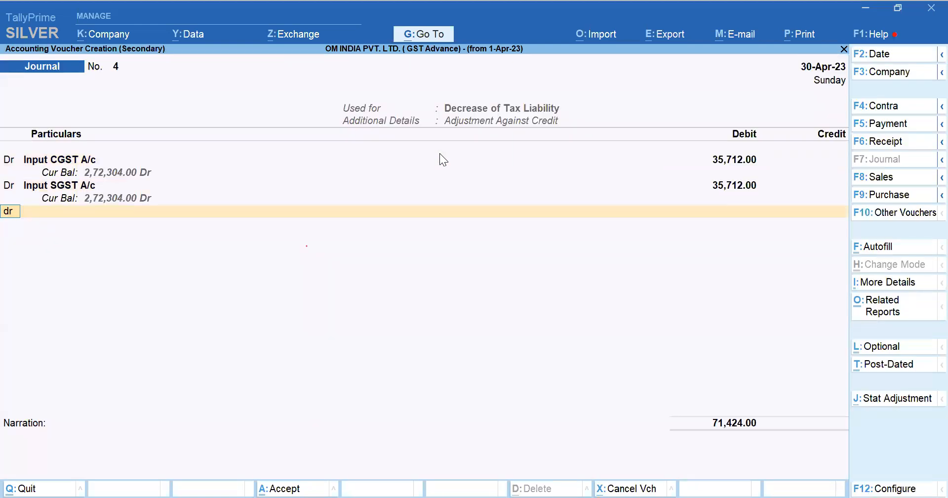
key("Return")
type("Input Igs")
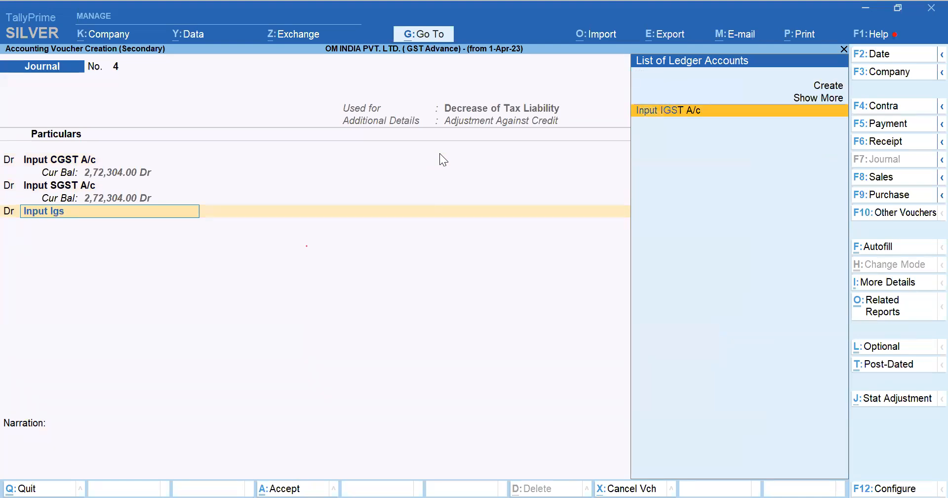
key("Return")
key("Return")
key("Return")
type("91,000")
key("Return")
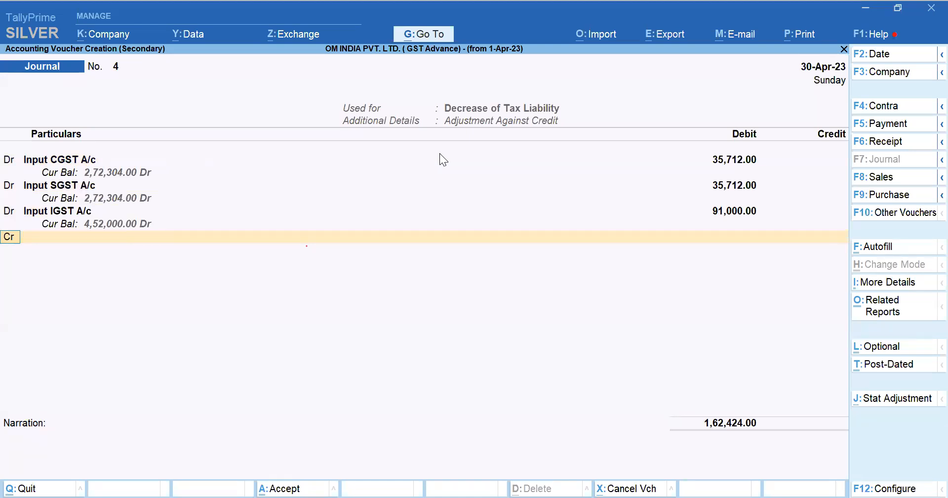
key("Return")
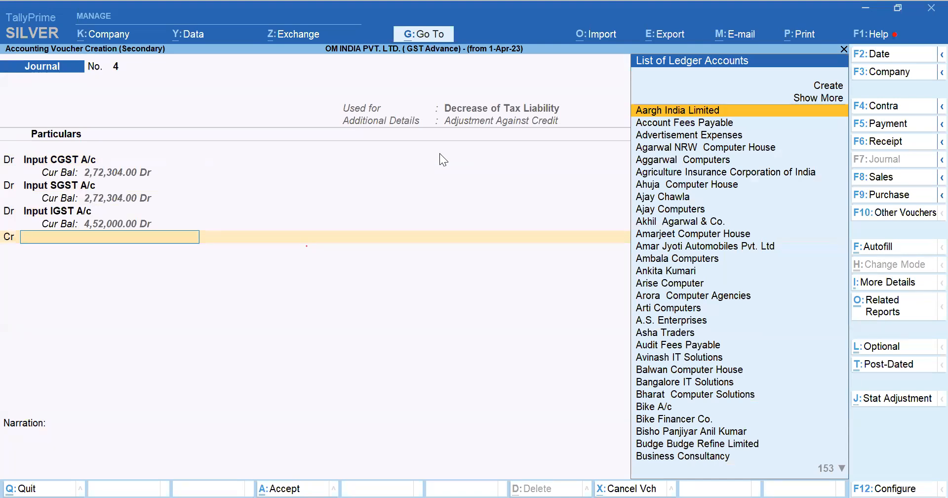
Reselect Input CGST A/c on the first debit line and set its amount to 91,000
left_click(63, 168)
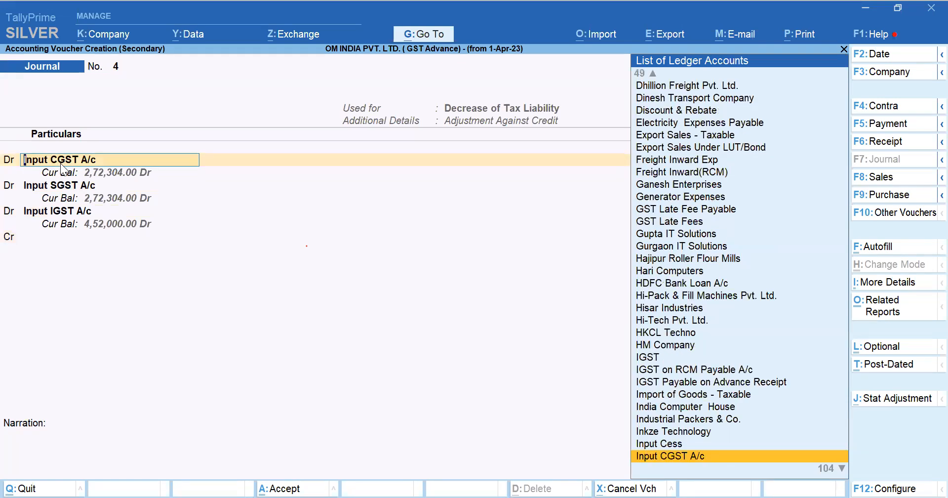
type("CG")
key("BackSpace")
key("BackSpace")
type("Input c")
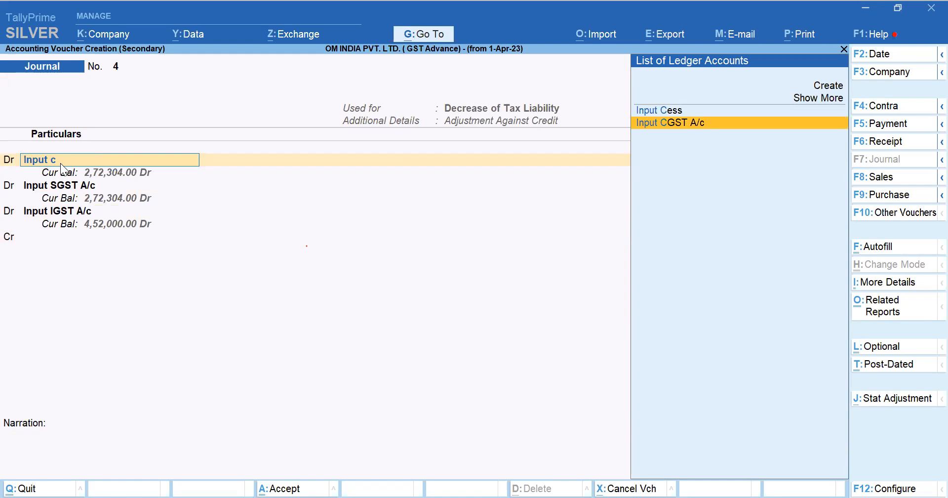
key("Return")
key("Return")
key("Return")
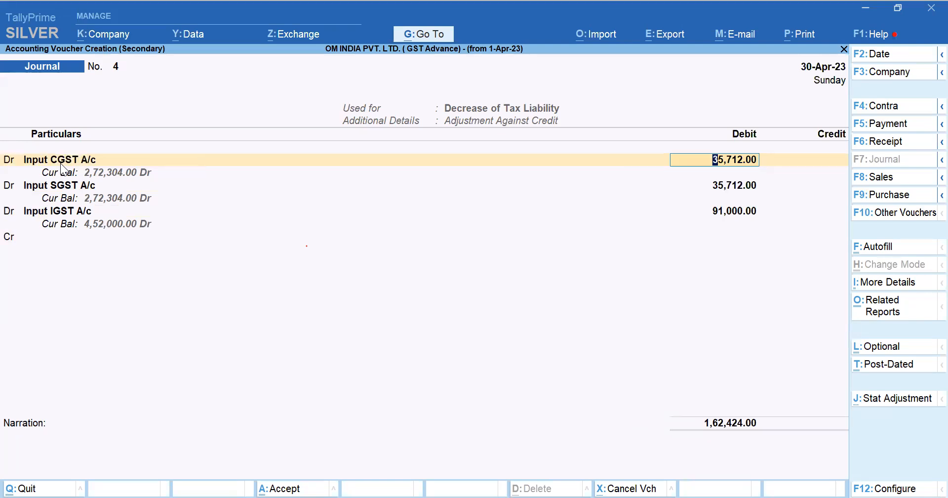
type("91000")
key("Return")
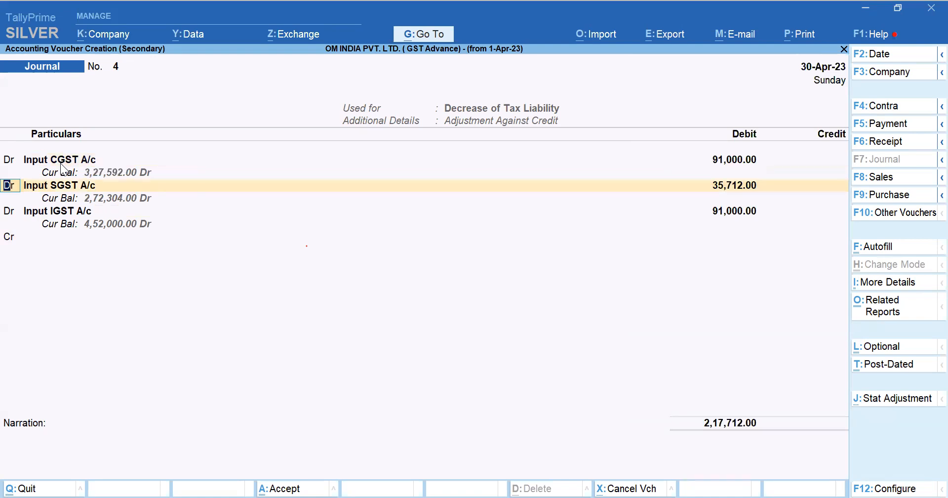
Calculate 35712+91000 and use the resulting 1,26,712 as the debit amount of the Input CGST A/c line
key("Return")
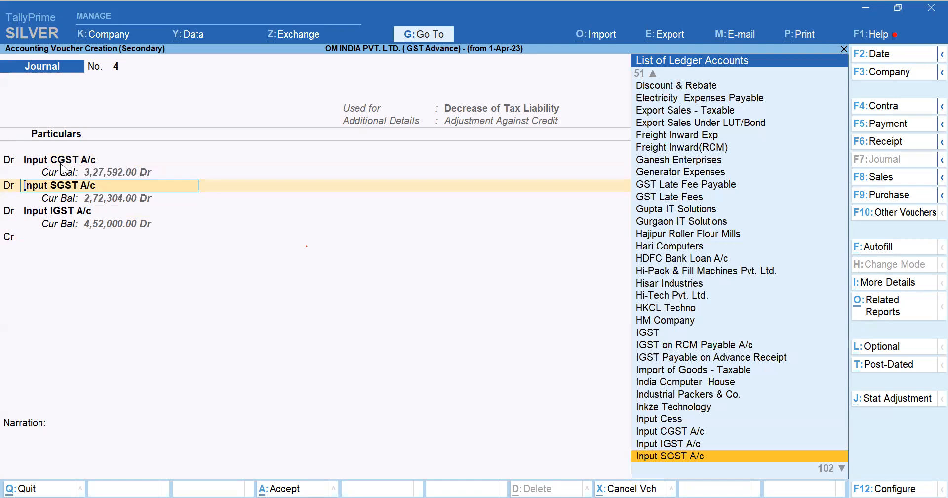
key("BackSpace")
key("BackSpace")
key("BackSpace")
key("Return")
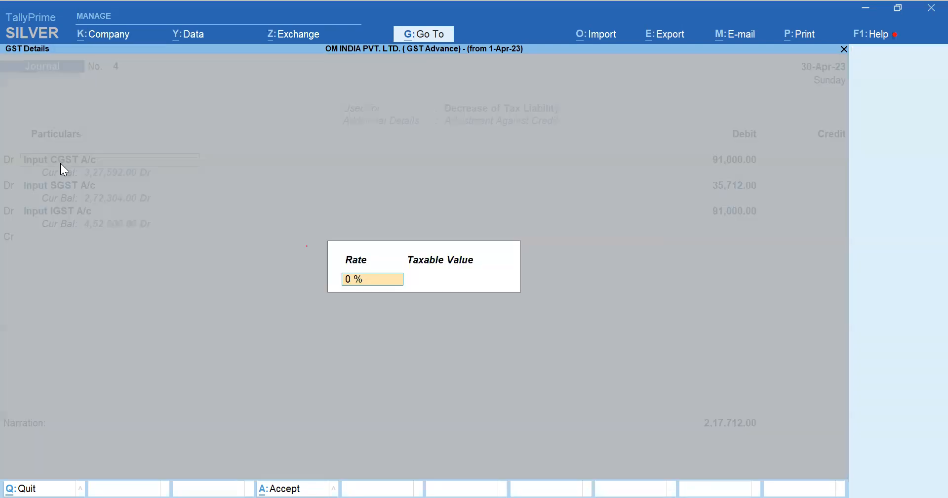
key("Return")
key("ctrl+n")
type("35")
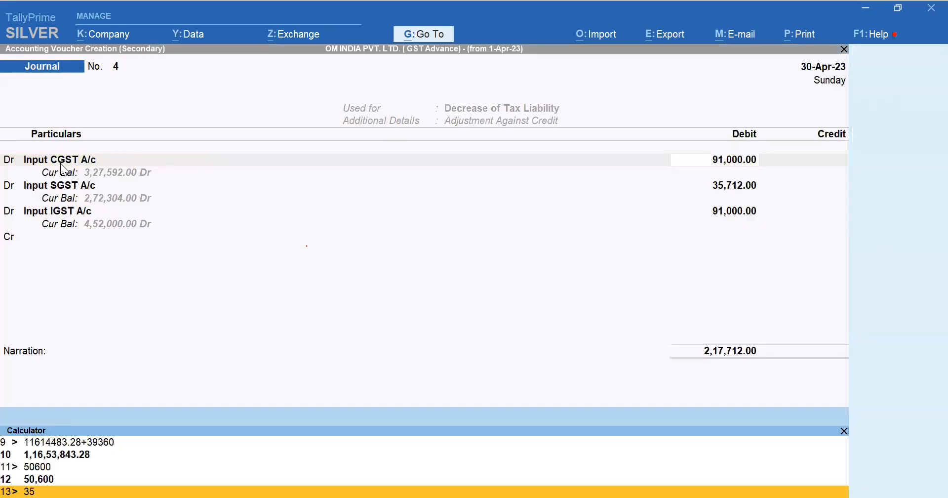
type("712+91000")
key("Return")
key("Return")
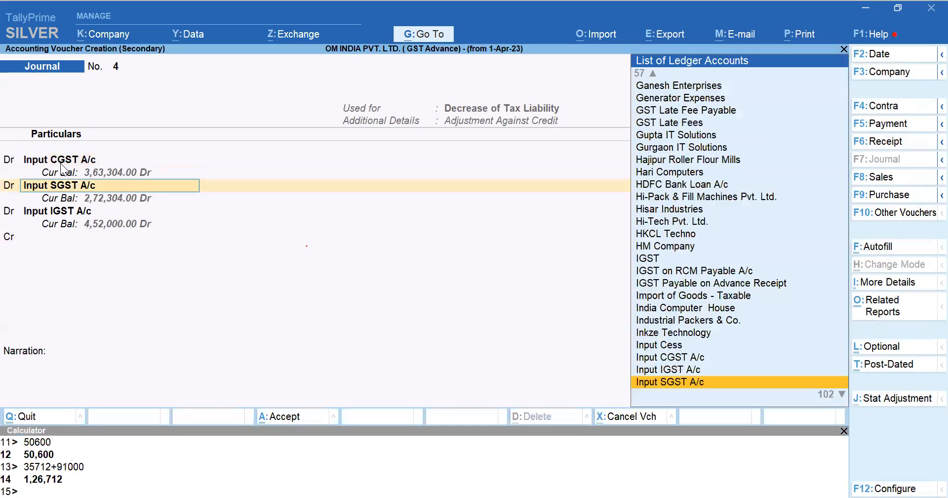
Reselect Input SGST A/c on the second debit line and re-enter its amount as 35,712
type("inputs")
key("Return")
key("Return")
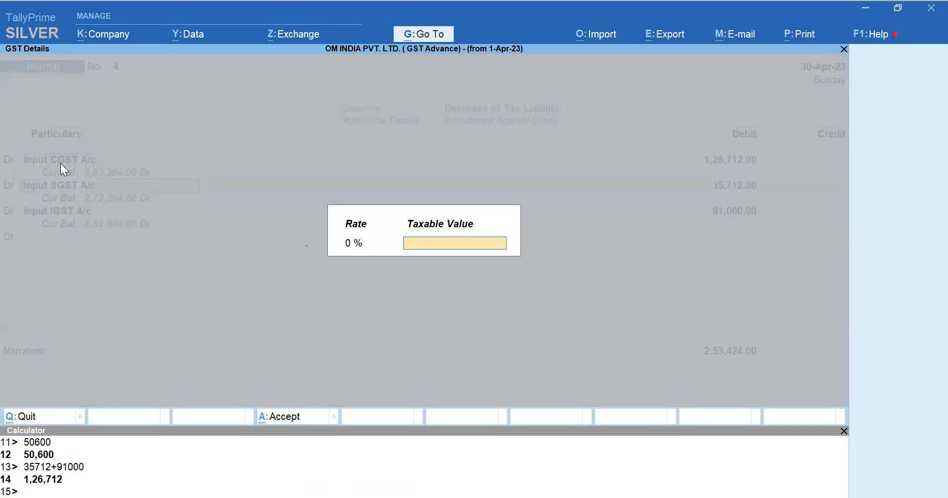
key("Return")
type("35712")
key("Return")
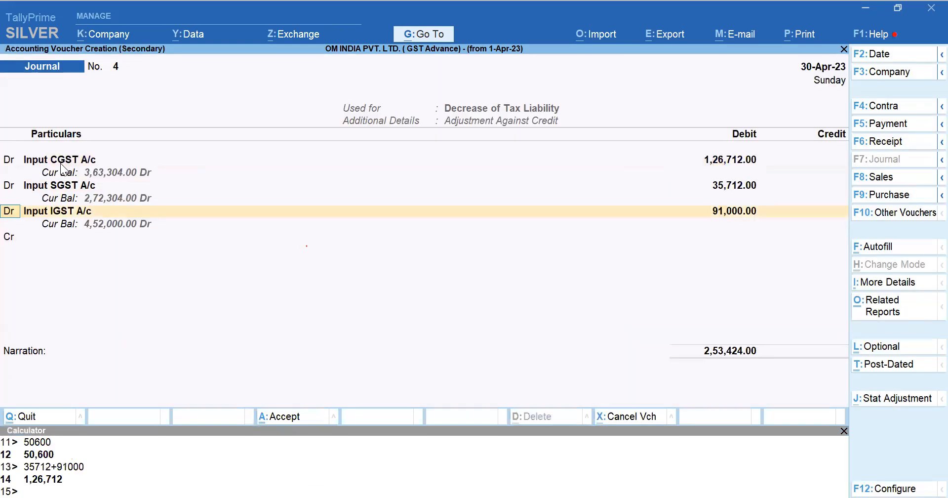
Reselect Input IGST A/c on the third debit line and credit Input IGST A/c with 2,53,424
key("Return")
type("input")
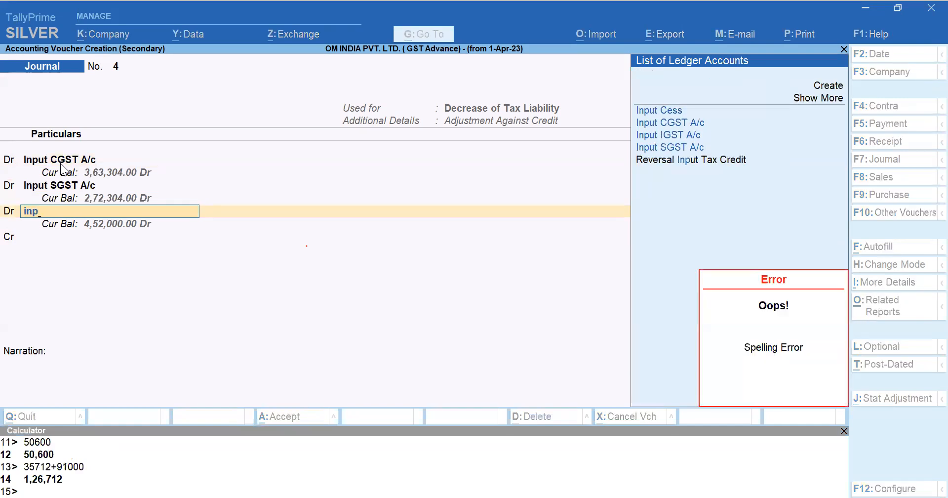
key("Down")
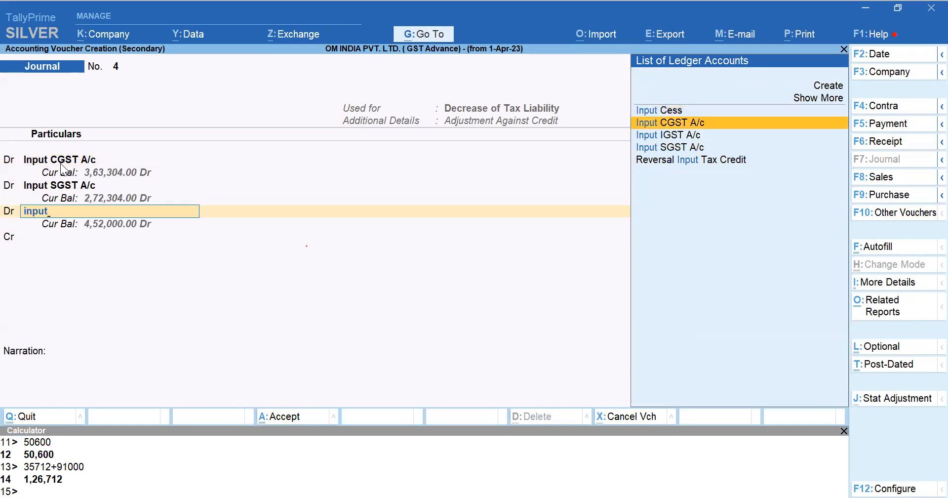
key("Down")
key("Return")
key("Escape")
key("BackSpace")
Replace the ledger on the first debit line with CGST, keeping 1,26,712 as its amount
key("Up")
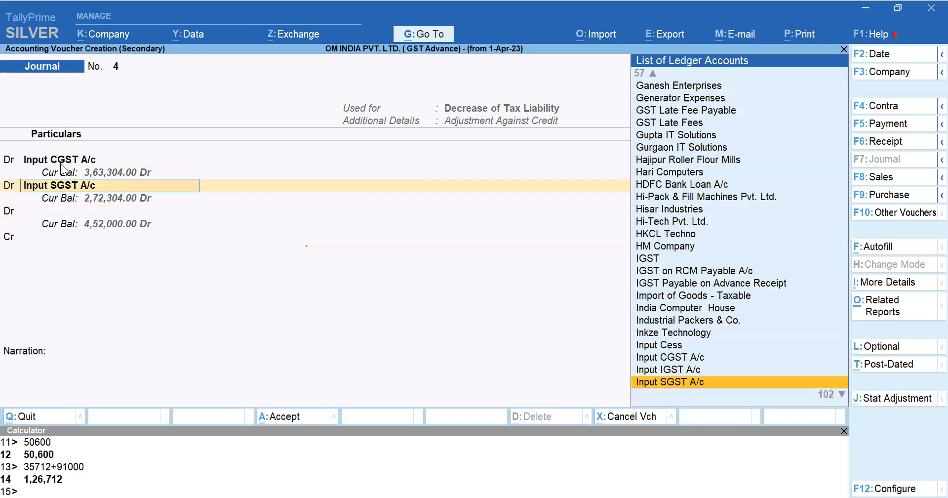
key("Up")
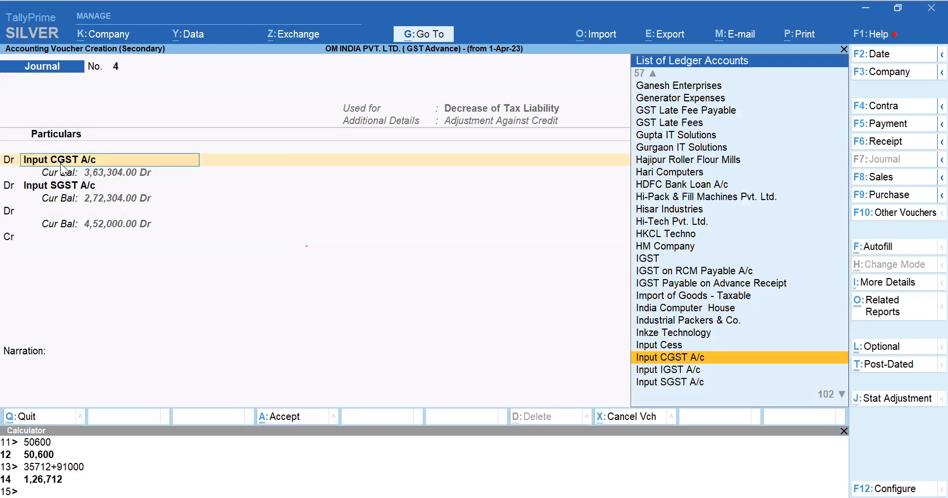
type("Cg")
key("Return")
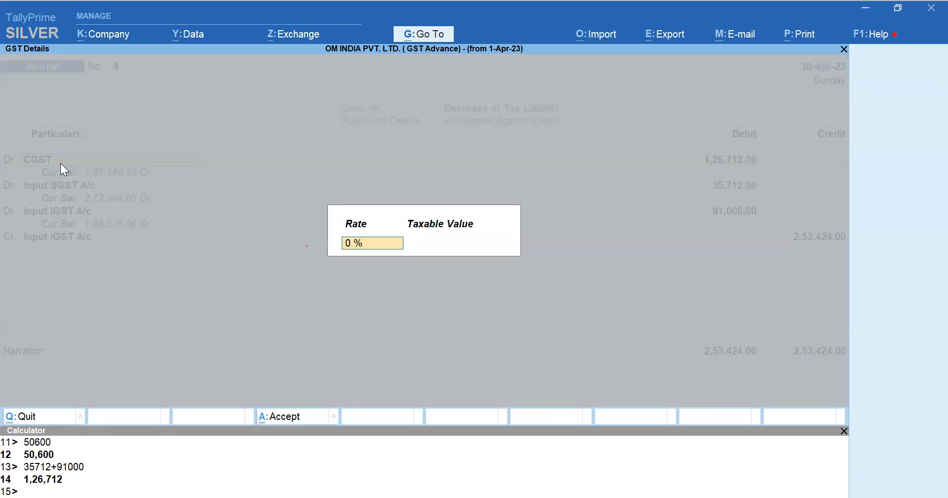
key("Return")
key("Return")
Replace the ledger on the second debit line with SGST and go to its debit amount
key("Return")
type("sgst")
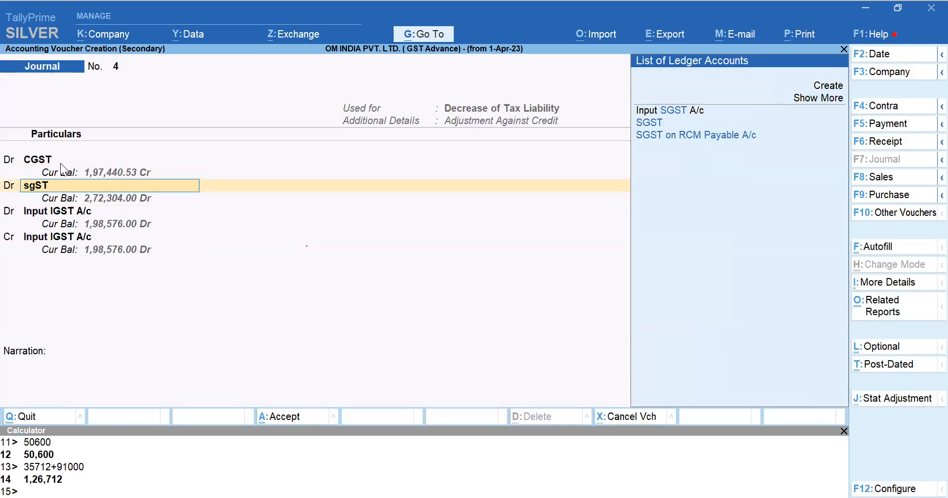
key("Down")
key("Return")
key("Return")
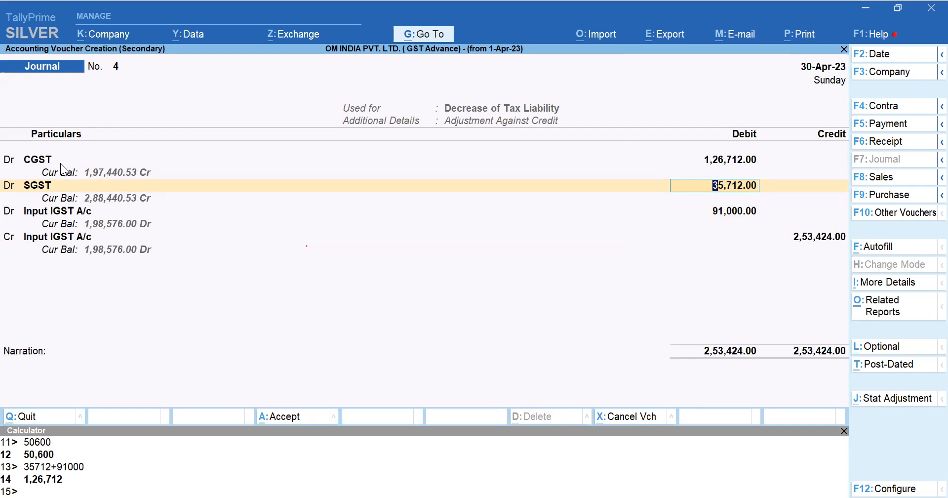
Keep SGST debited with 35,712 and replace the ledger on the third line with Input CGST A/c
key("Return")
type("ip")
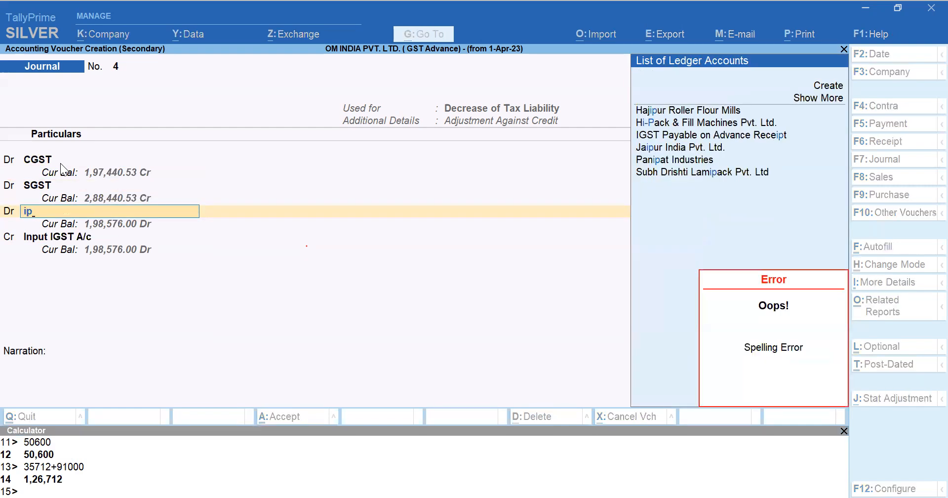
key("BackSpace")
type("nput c")
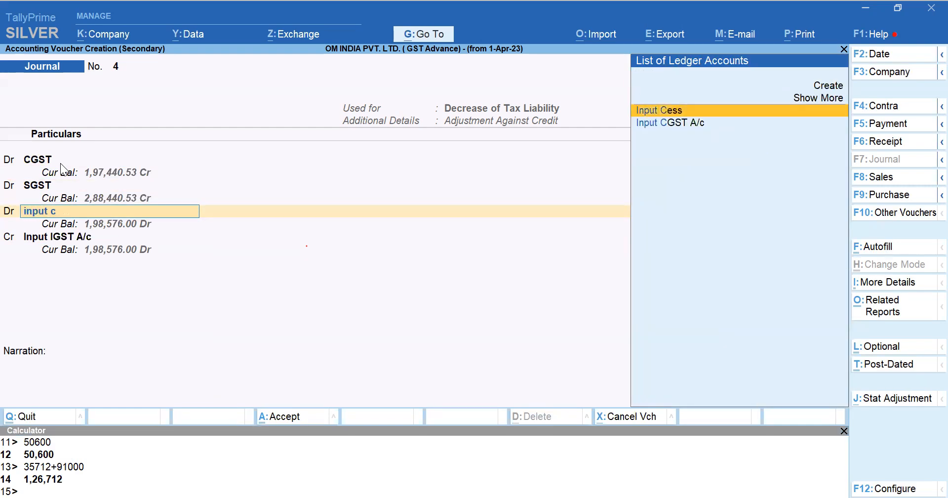
key("Down")
key("Return")
key("Return")
key("Return")
Change the Input CGST A/c line from debit to credit and enter 35,712 as its amount
key("BackSpace")
key("BackSpace")
type("c")
key("Return")
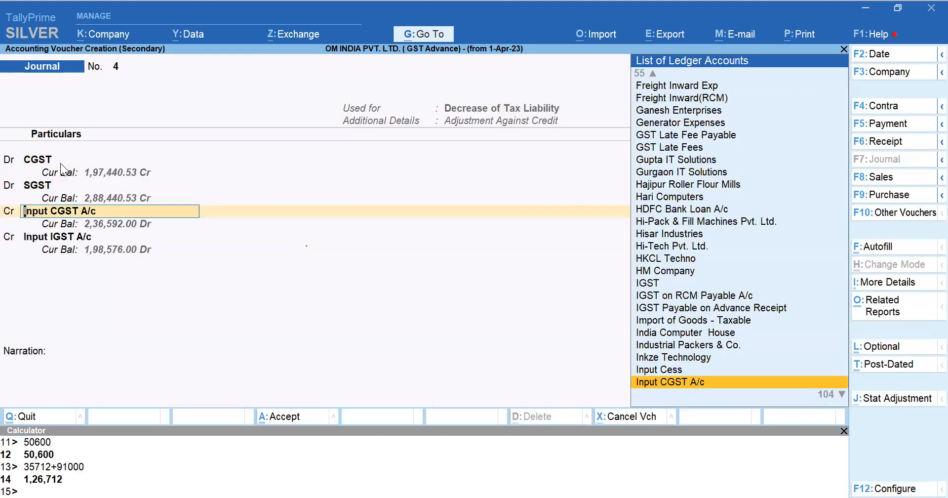
key("Return")
type("35712")
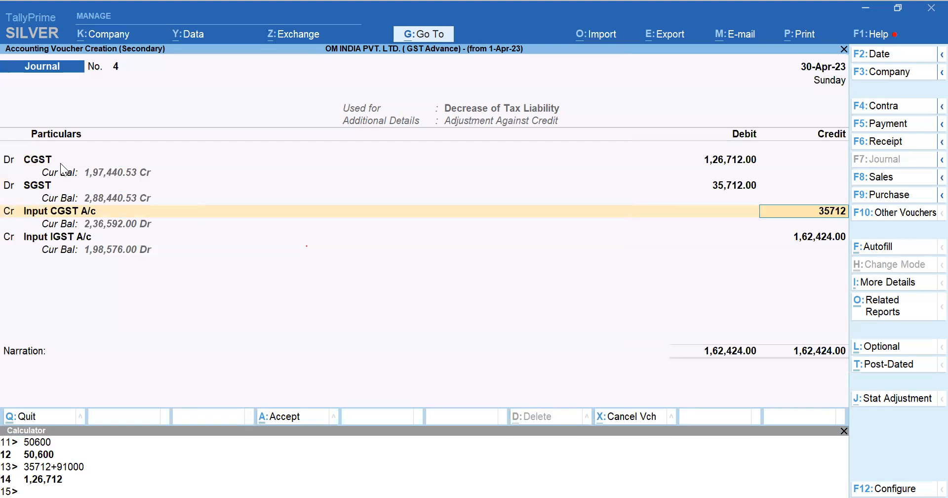
Reselect Input IGST A/c on the second credit line and set its amount to 91,000
key("Return")
type("Inp")
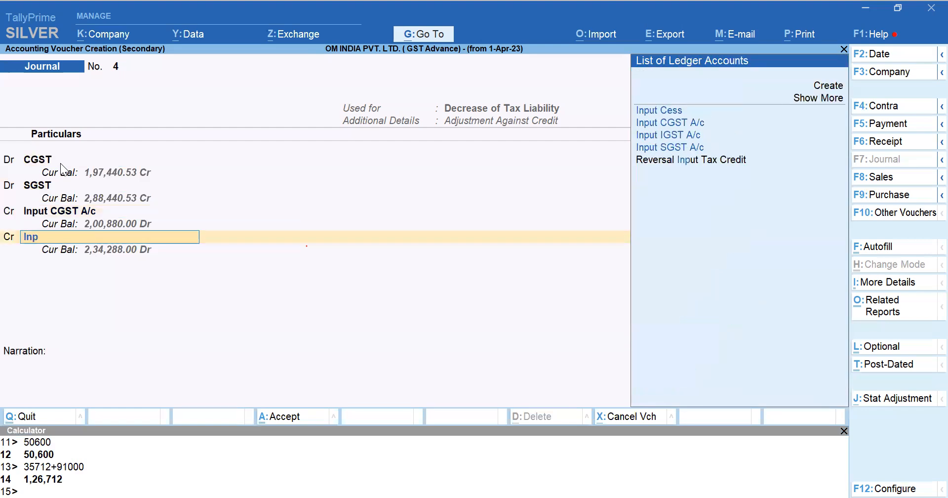
type("ut igs")
key("Return")
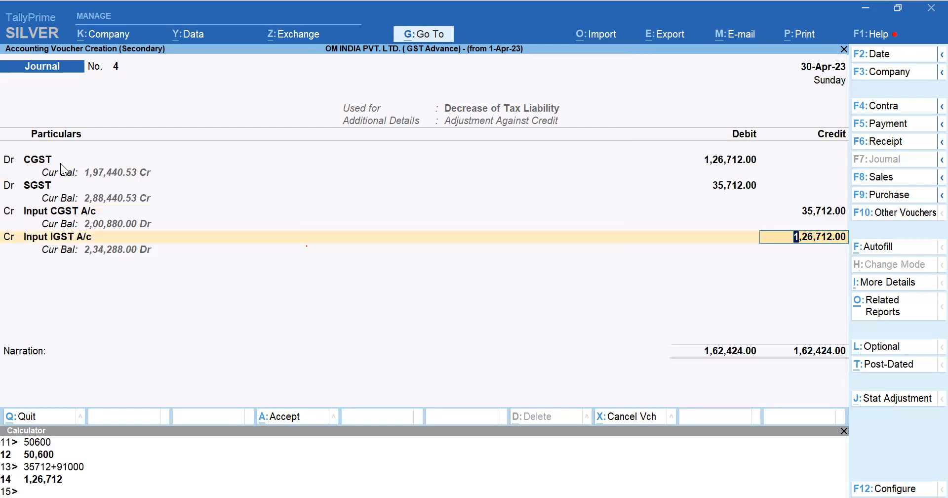
type("91000")
key("Return")
Credit Input SGST A/c with the remaining 35,712 and save the journal with a blank narration
key("Return")
type("Input S")
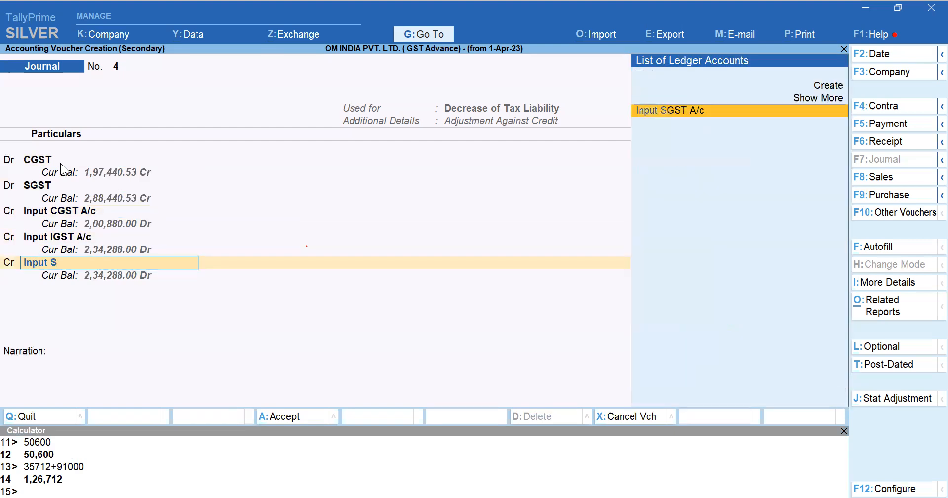
key("Return")
key("Return")
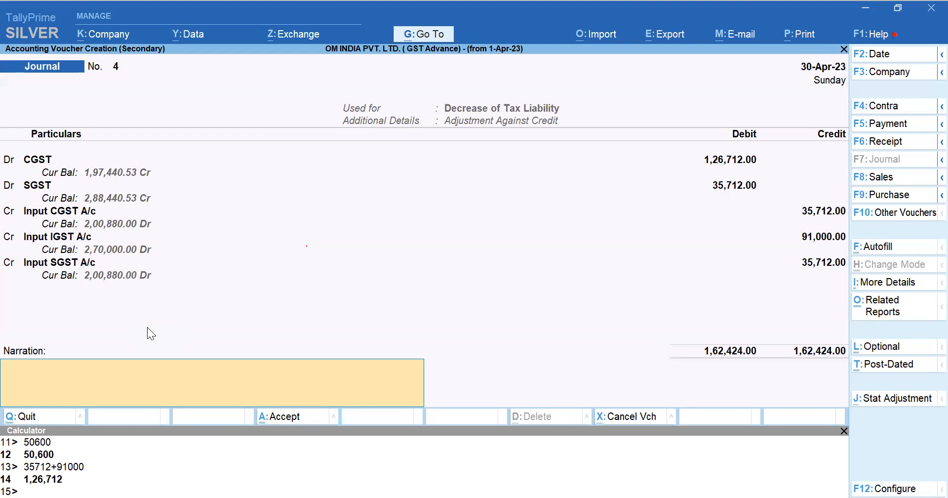
key("Return")
key("Return")
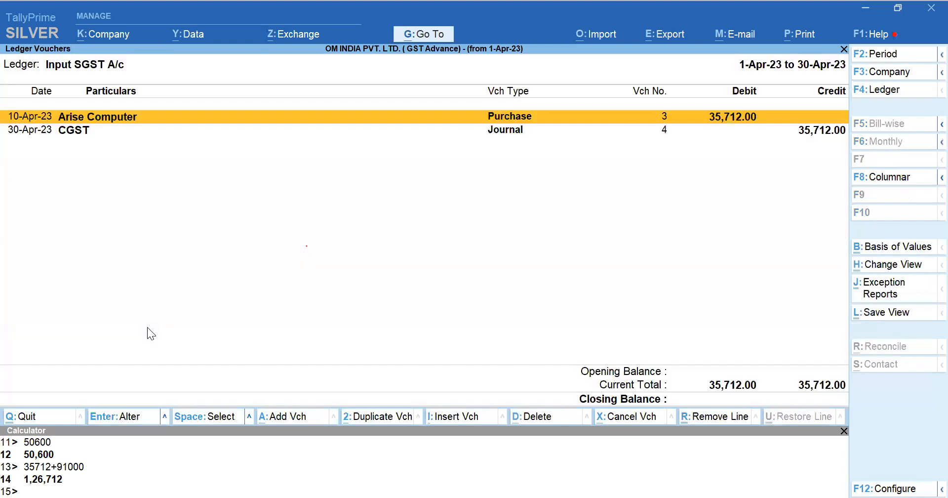
Close the calculator and go back from the Input SGST A/c vouchers to the Duties & Taxes group summary
key("ctrl+b")
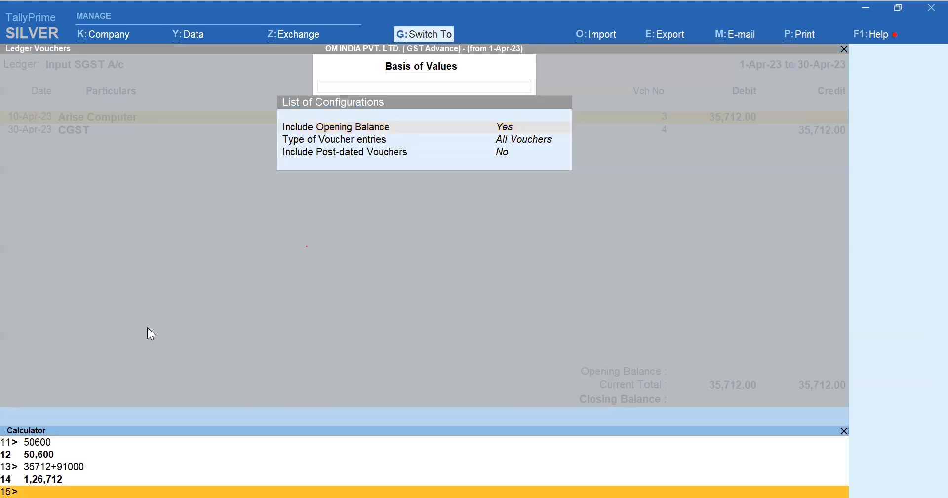
key("Escape")
key("Escape")
key("Escape")
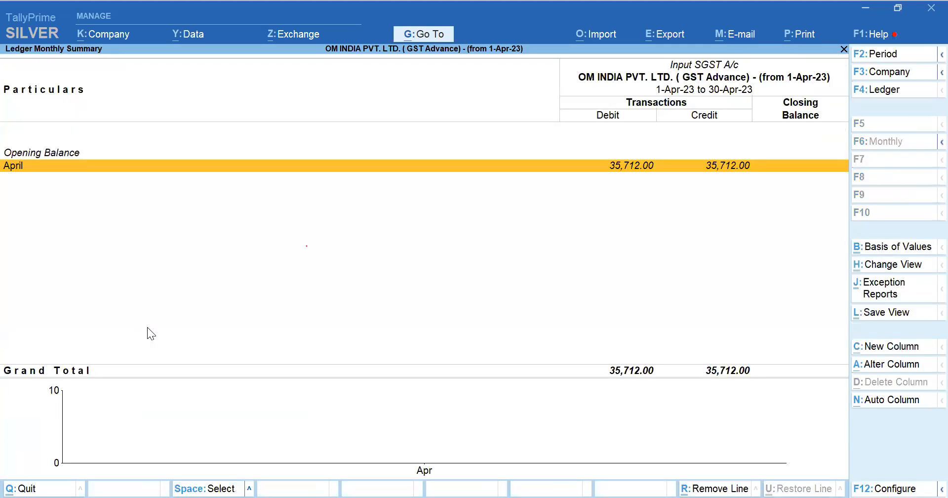
key("Escape")
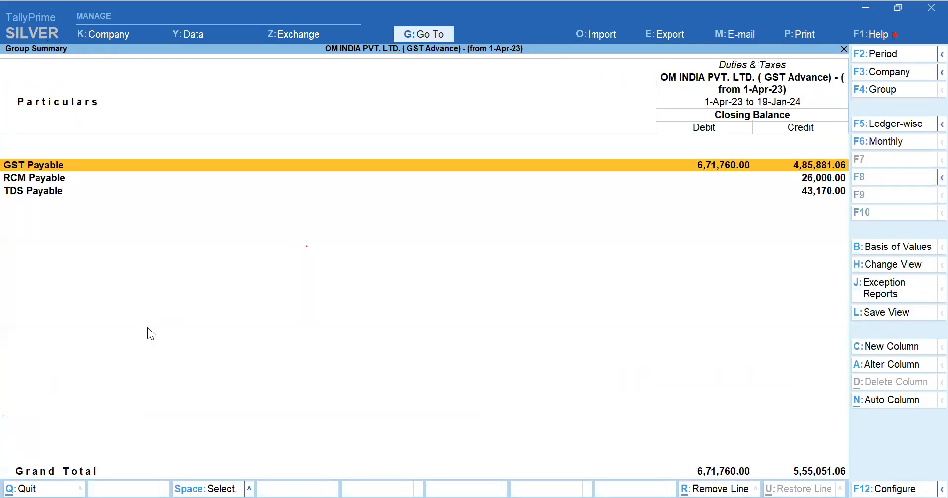
Open the GST Payable group summary for the period 1-Apr-23 to 30-Apr-23 and check the CGST and SGST balances
key("Return")
key("alt+F2")
type("30-4")
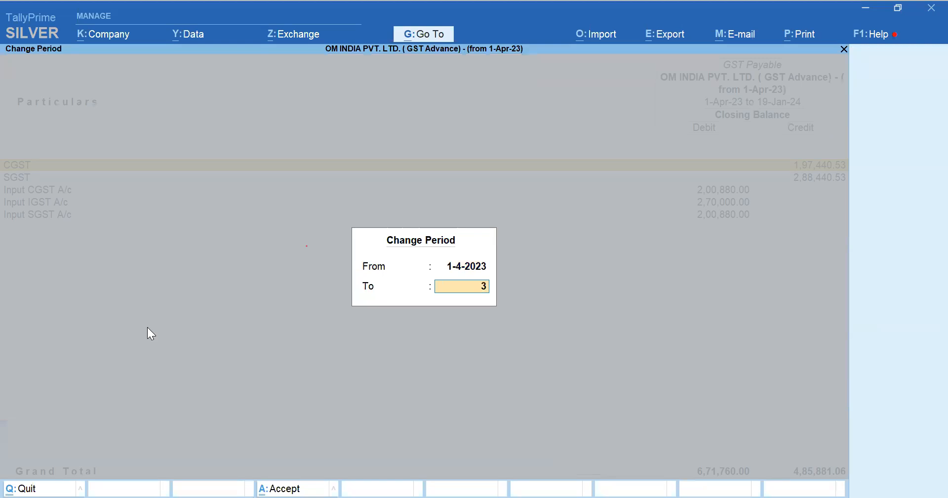
key("Return")
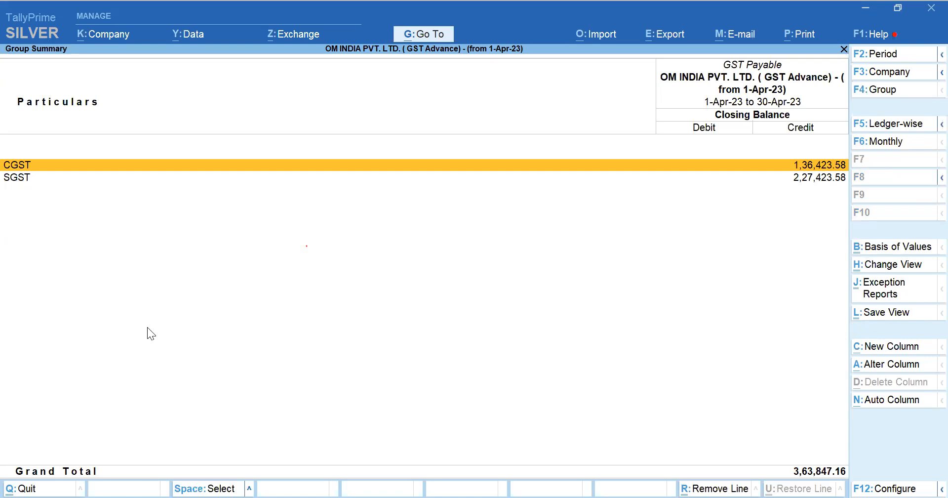
Open the RCM Payable group summary and set its period to 1-Apr-23 to 30-Apr-23
key("Escape")
key("Down")
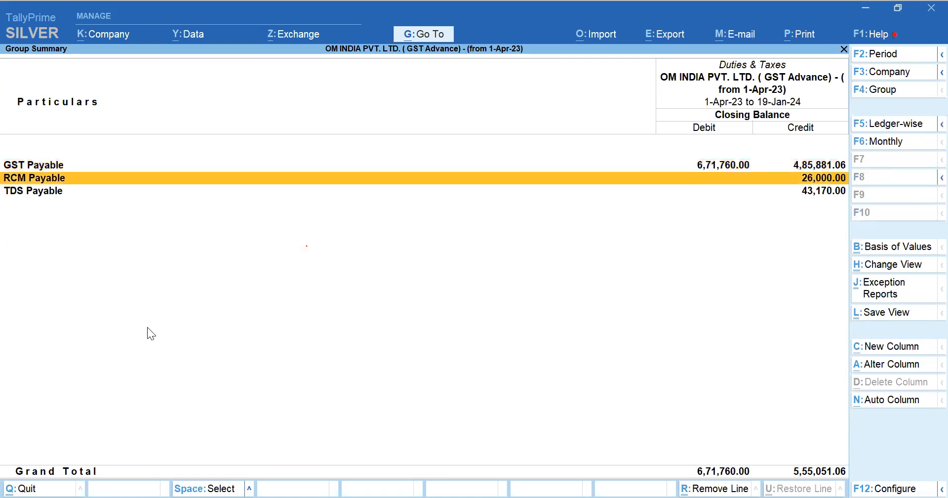
key("Return")
key("F2")
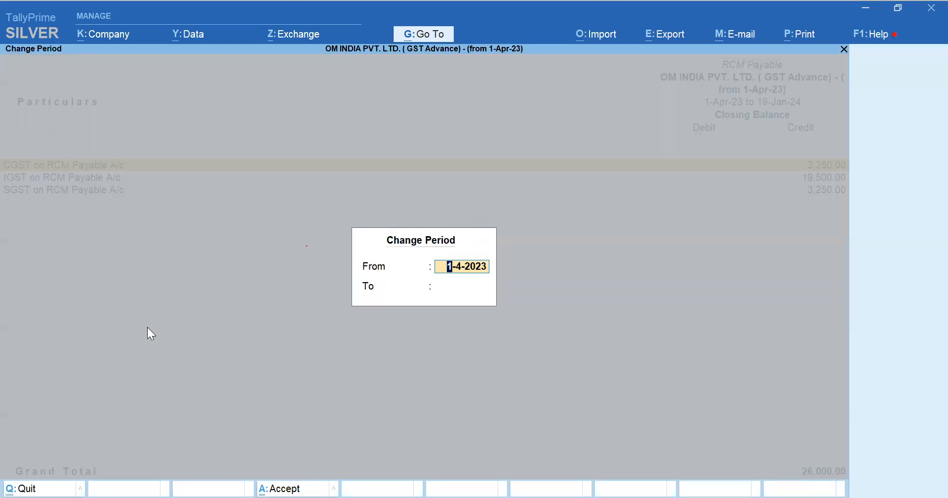
key("Return")
type("30.4")
key("Return")
Check the monthly summaries of the CGST, IGST and SGST on RCM Payable A/c ledgers in turn
key("Down")
key("Up")
key("Return")
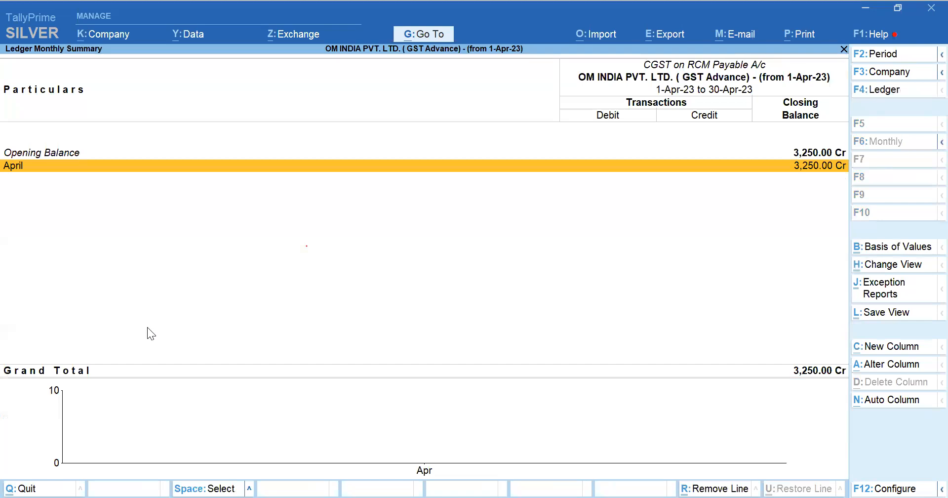
key("Escape")
key("Down")
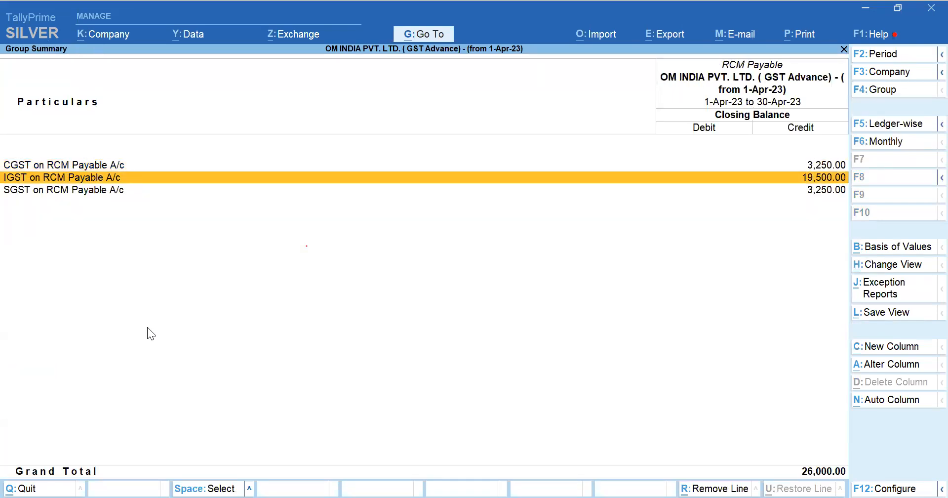
key("Return")
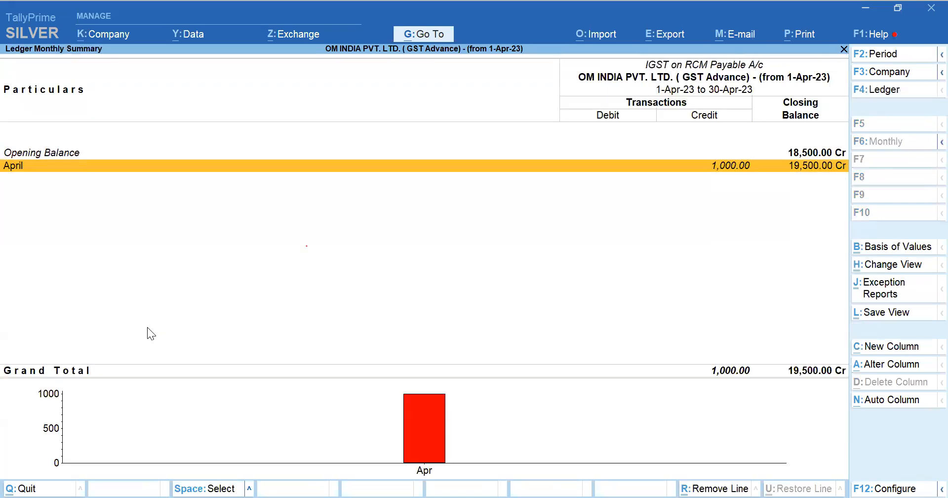
key("Escape")
key("Down")
key("Return")
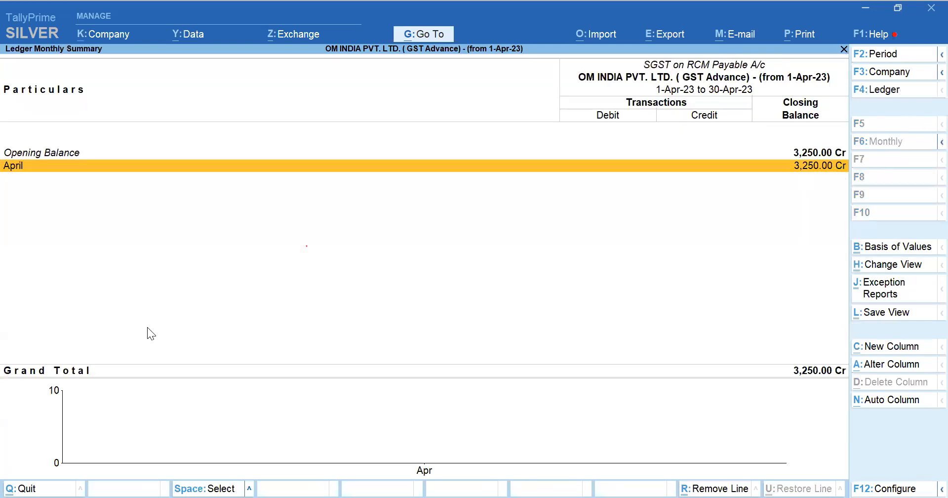
key("Escape")
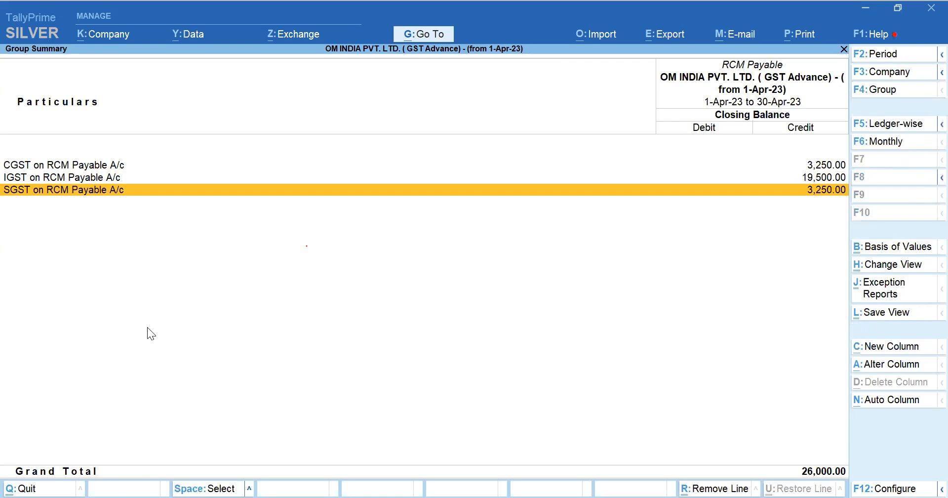
Start a payment voucher dated 15-Apr-23 from the SGST on RCM Payable A/c ledger vouchers
key("Return")
key("Return")
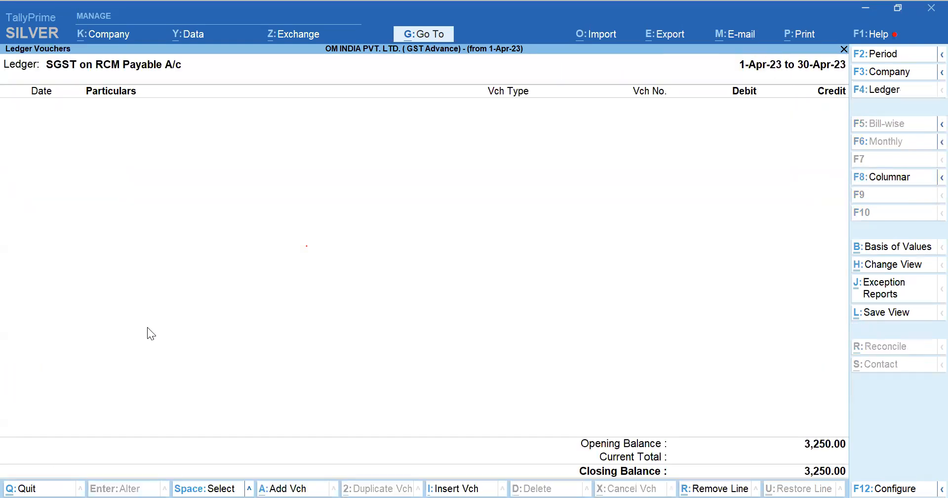
key("alt+a")
key("F2")
type("15-5")
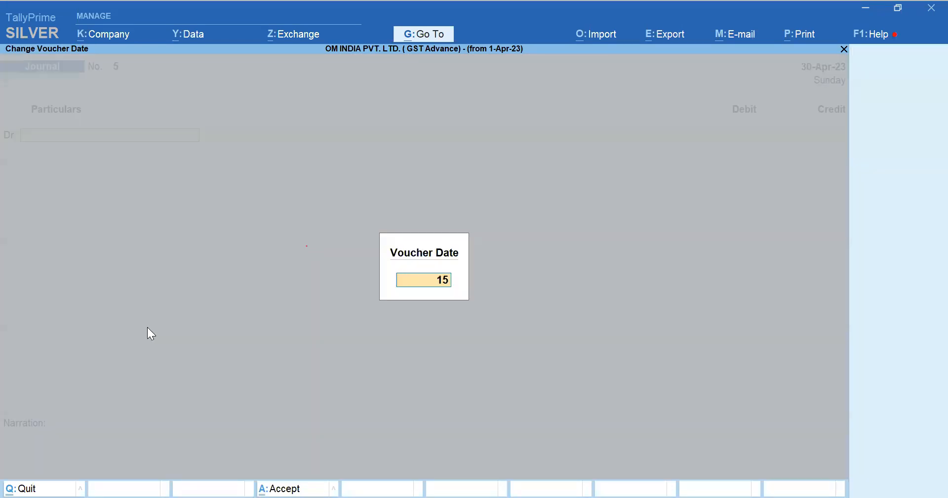
key("Return")
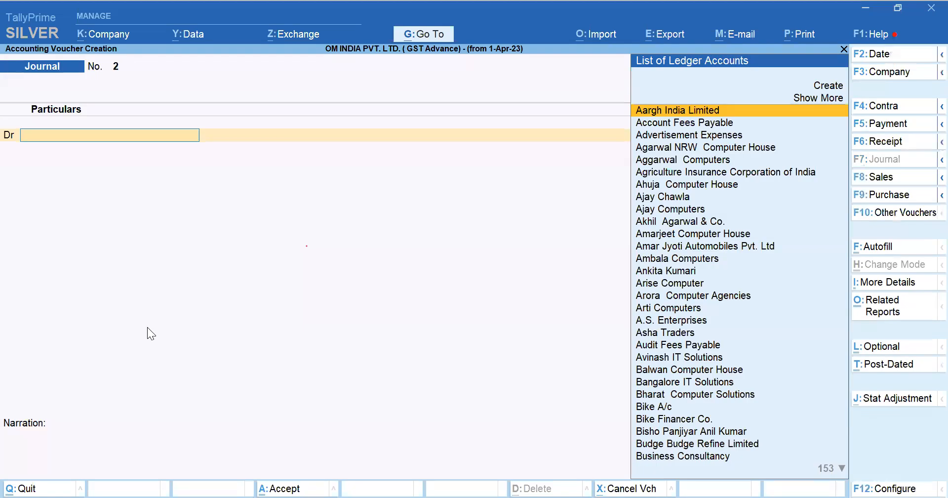
key("F5")
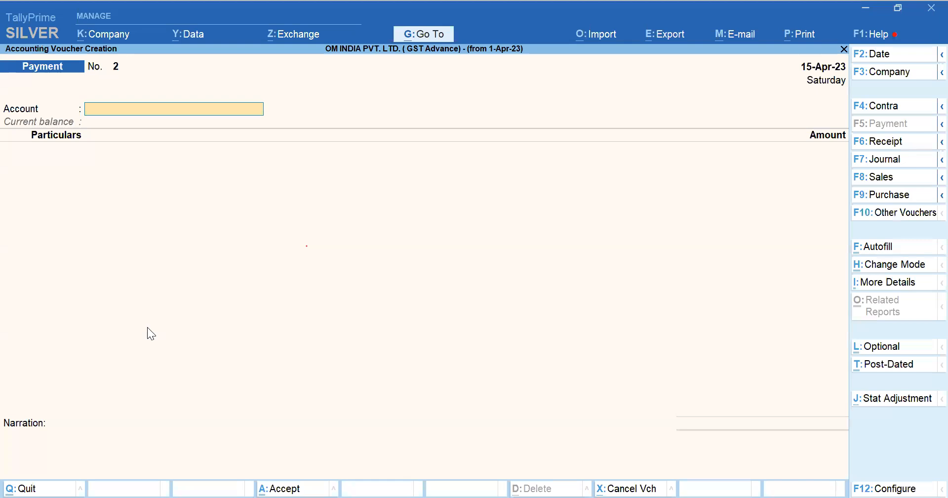
Autofill the voucher as a GST stat payment of type Recipient Liability for 1-Mar-23 to 31-Mar-23
left_click(884, 246)
key("Return")
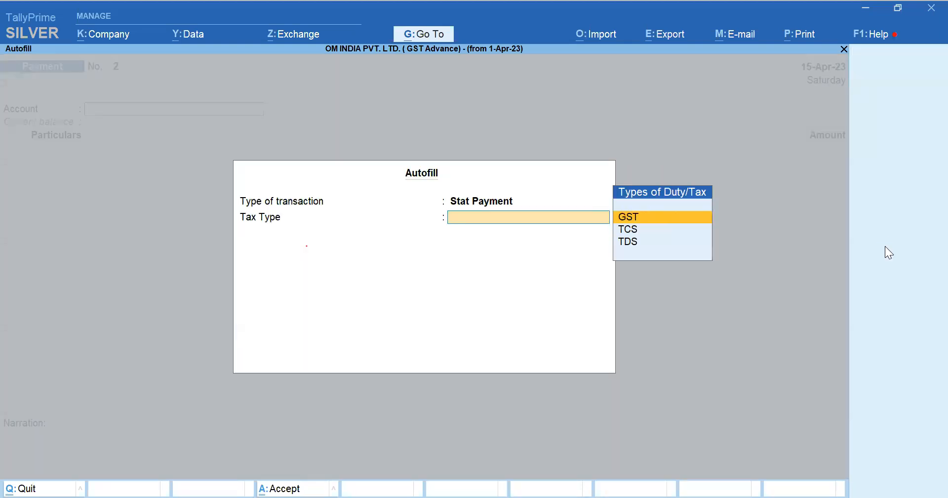
key("Down")
key("Down")
key("Up")
key("Up")
key("Return")
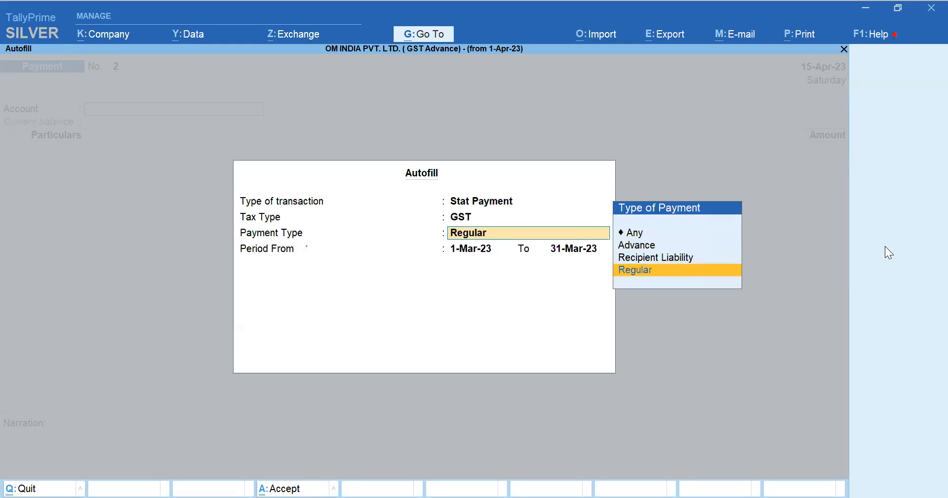
key("Up")
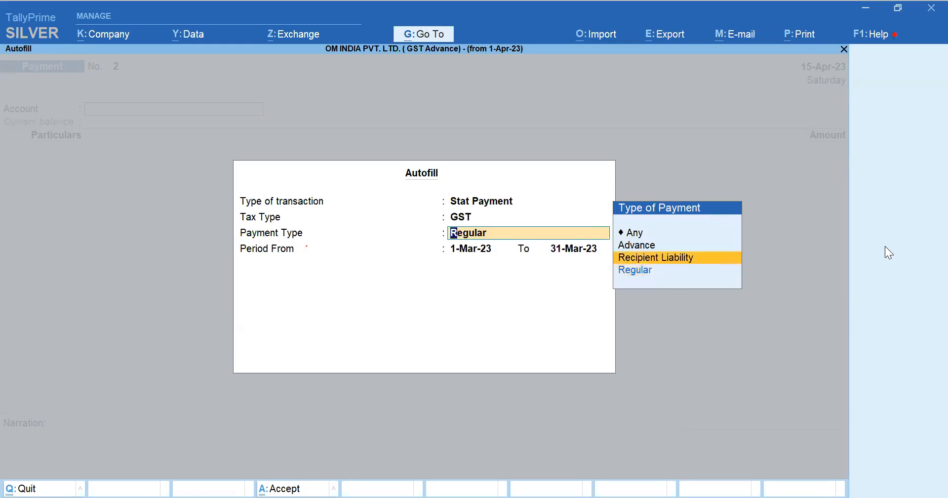
key("Return")
key("Return")
key("Return")
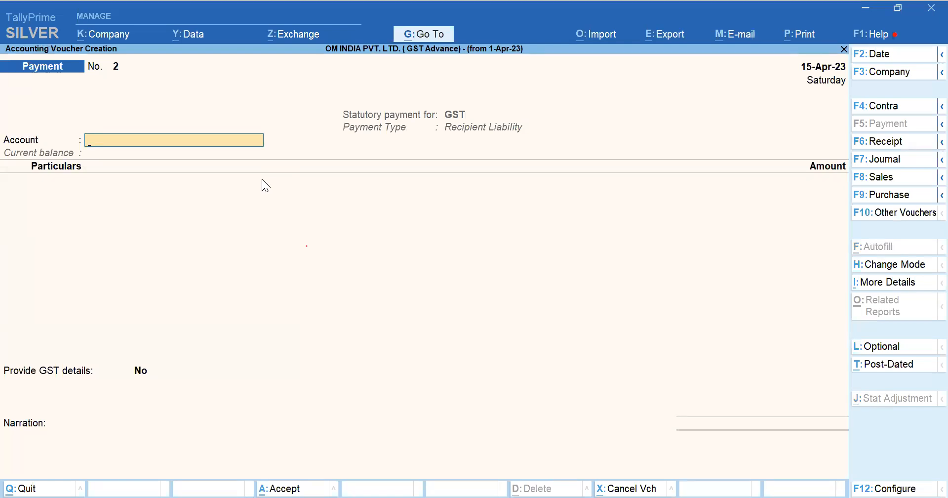
Select SBI Bank A/c as the paying account and enter CGST on RCM Payable A/c with 3,250
type("Ba")
key("Return")
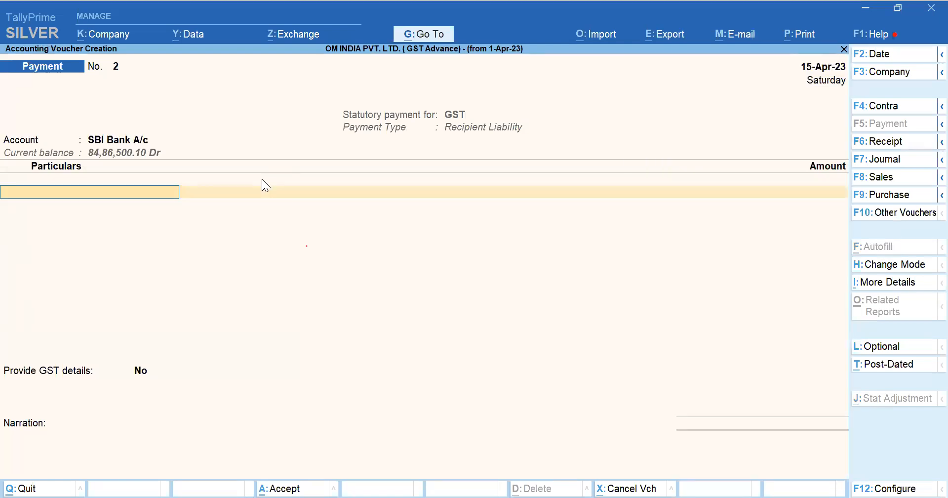
type("In")
key("BackSpace")
key("BackSpace")
type("P")
key("BackSpace")
type("Rcm")
key("Down")
key("Down")
key("Up")
key("Up")
key("Return")
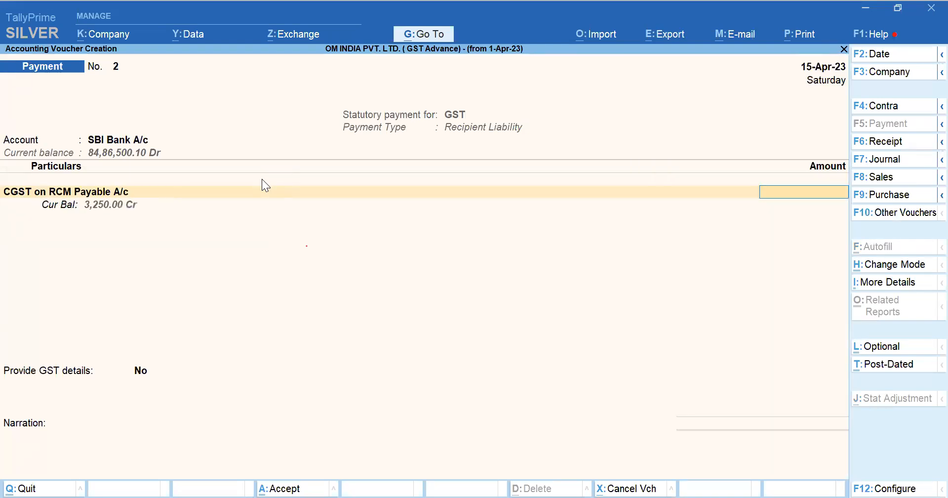
type("3250")
key("Return")
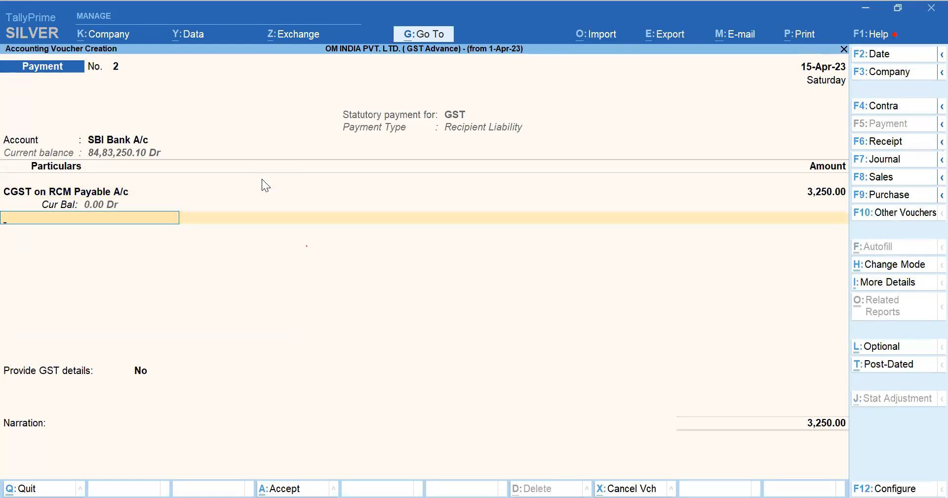
Add SGST on RCM Payable A/c to the payment with an amount of 3,250
type("Sg")
key("Down")
key("Return")
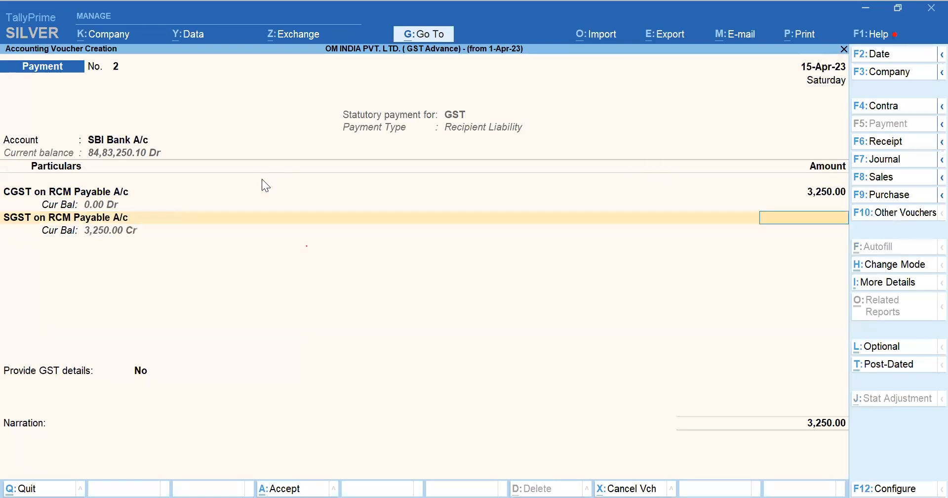
type("3250")
key("Return")
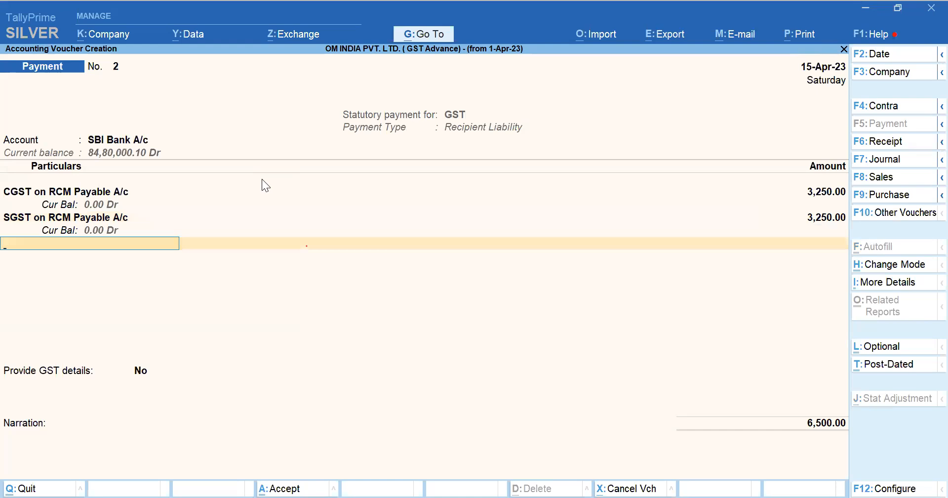
Add IGST on RCM Payable A/c to the payment with an amount of 18,500
type("Igs")
key("Down")
key("Down")
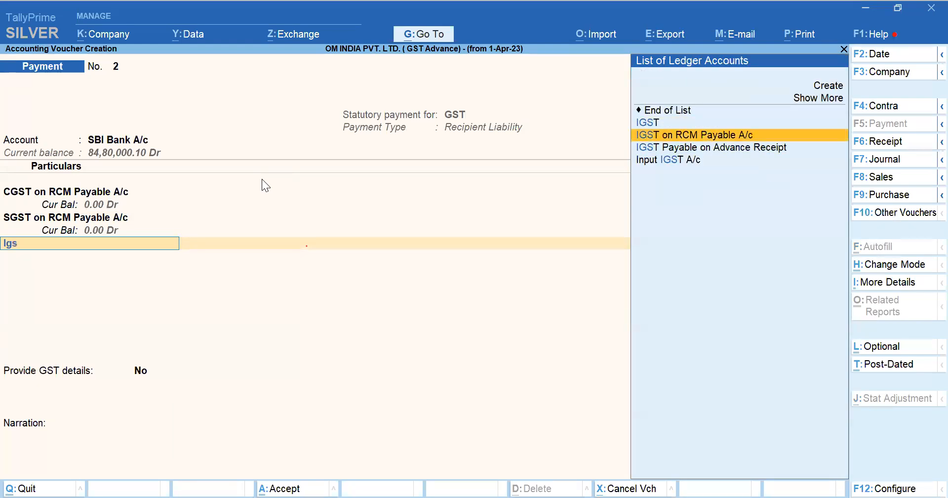
key("Return")
type("18500")
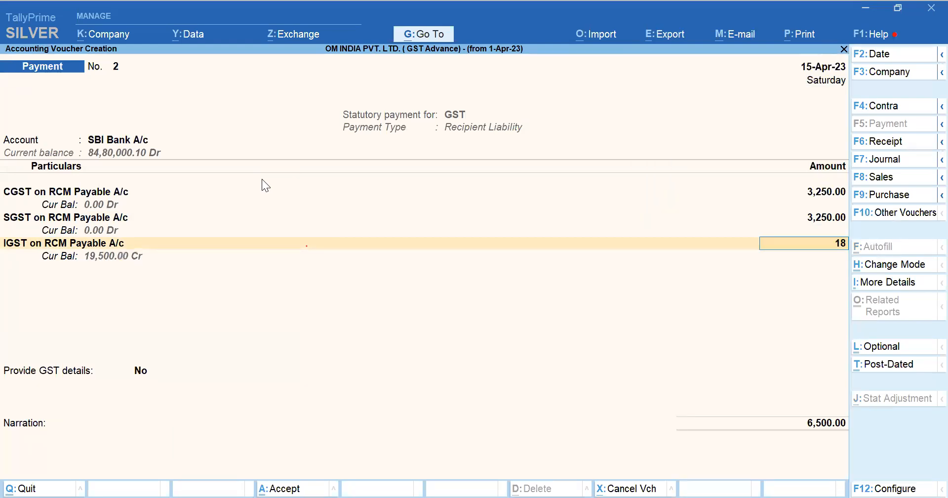
key("Return")
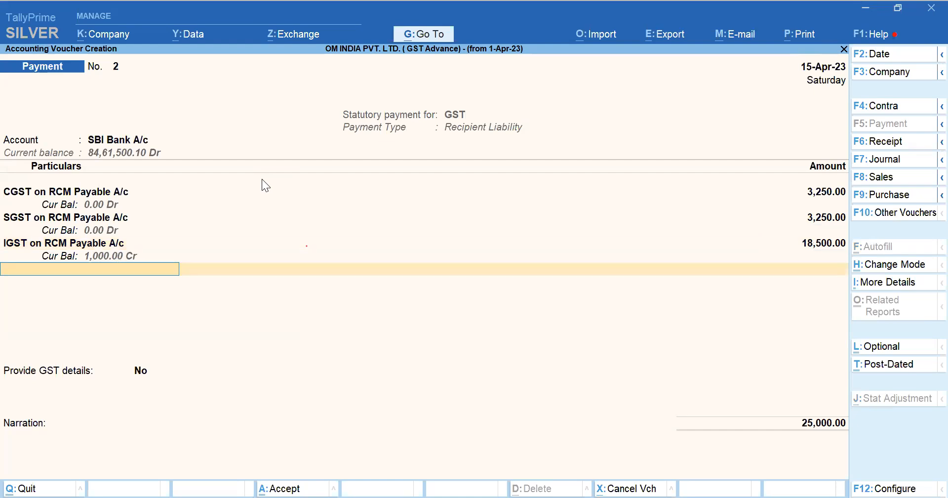
Set Provide GST details to Yes, skip the bank details, and save the payment voucher without a narration
key("Return")
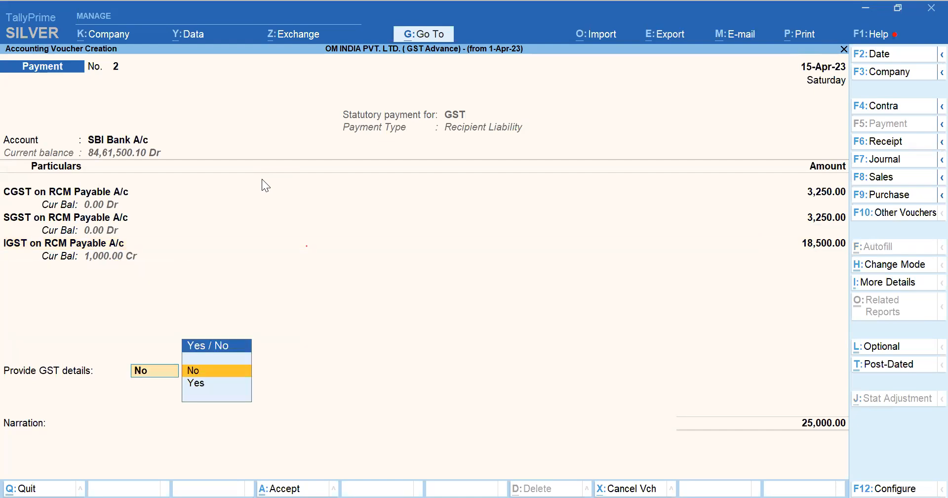
key("Return")
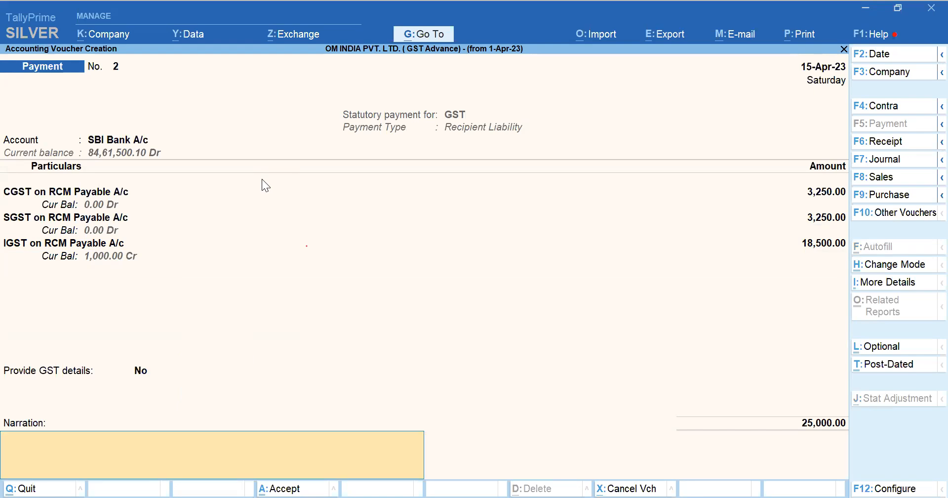
key("BackSpace")
key("Down")
key("Return")
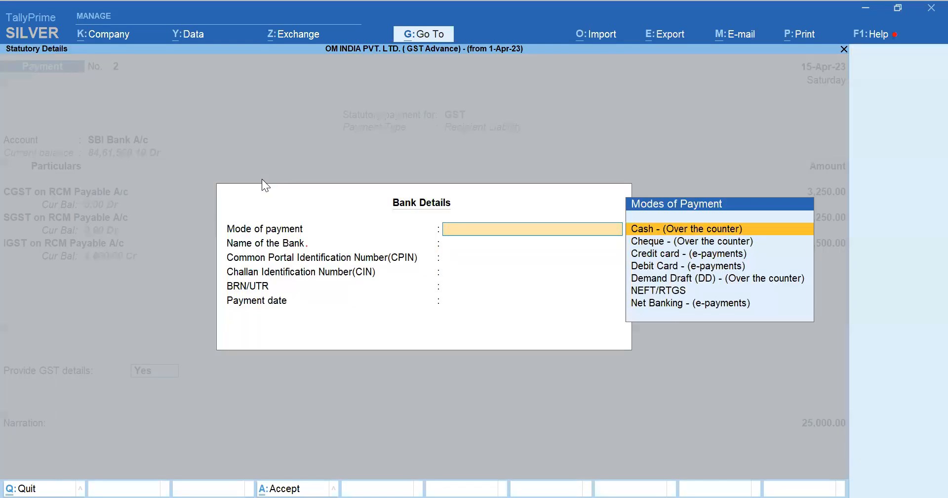
key("Escape")
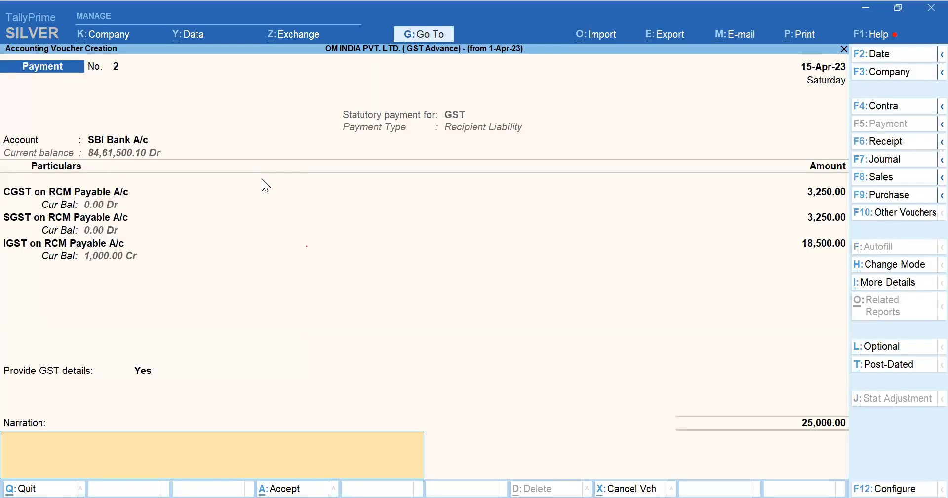
key("Return")
key("Return")
key("Escape")
key("Escape")
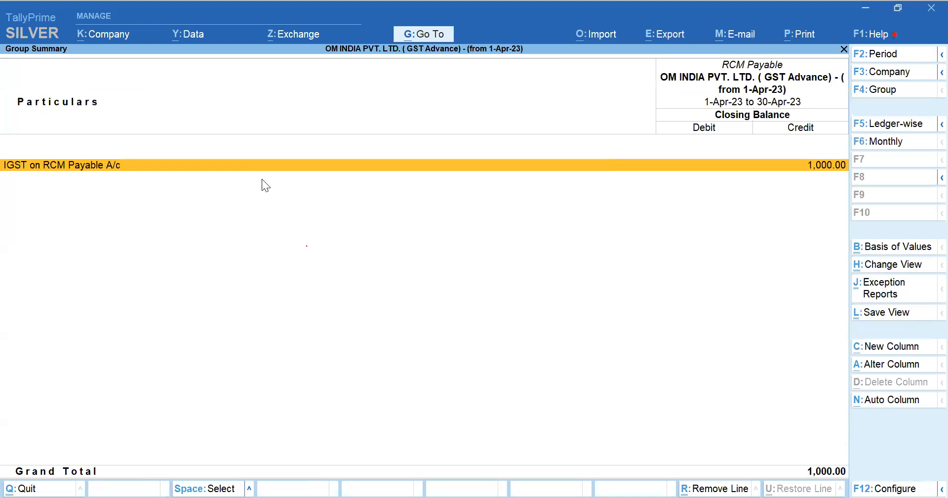
Check the monthly summary of IGST on RCM Payable A/c within the Duties & Taxes group
key("Escape")
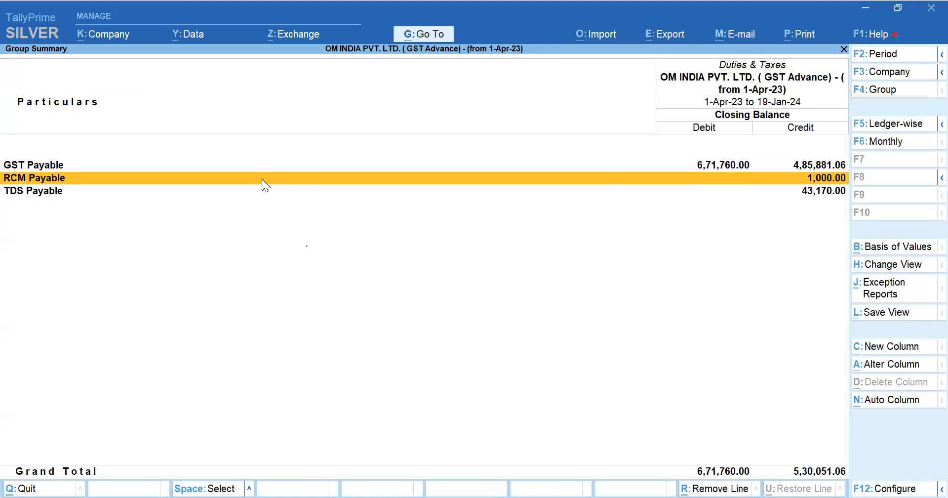
key("Return")
key("Return")
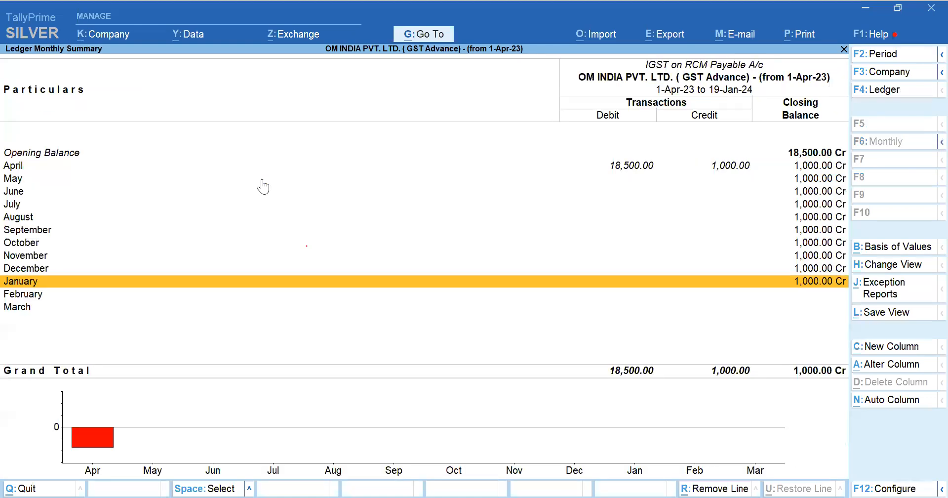
key("Escape")
key("Escape")
Set the Duties & Taxes group summary to the period ending 30-Apr-23
key("F2")
type("30-4")
key("Return")
key("Down")
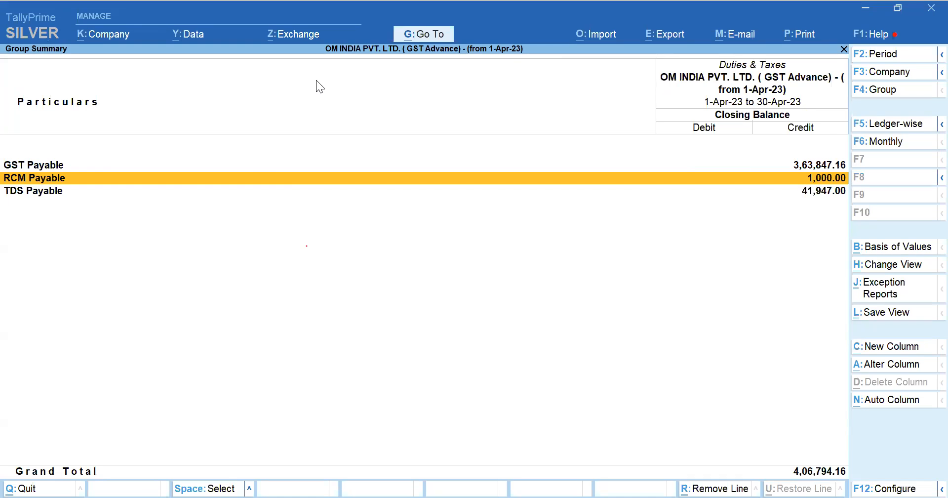
Examine the ledger breakdown of the GST Payable group for April
left_click(89, 162)
left_click(89, 162)
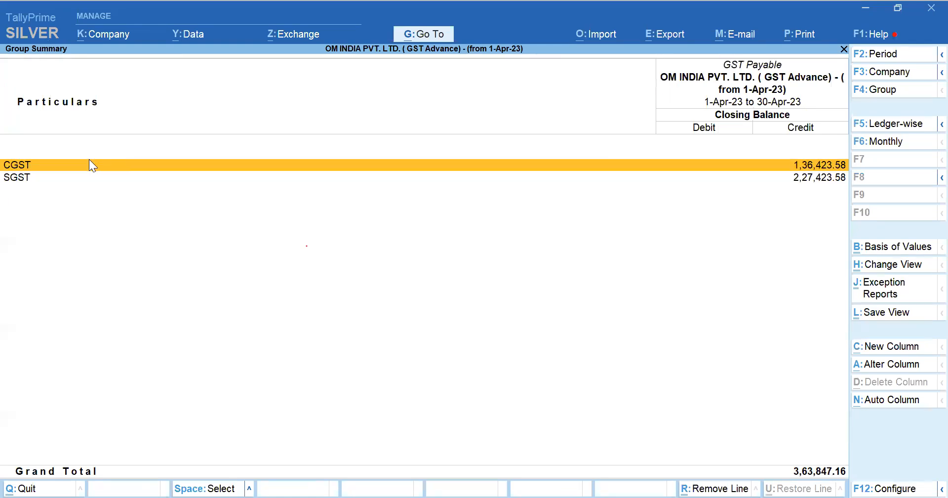
key("Escape")
Open the April ledger vouchers of TDS Payable from the Duties & Taxes group
key("Down")
key("Down")
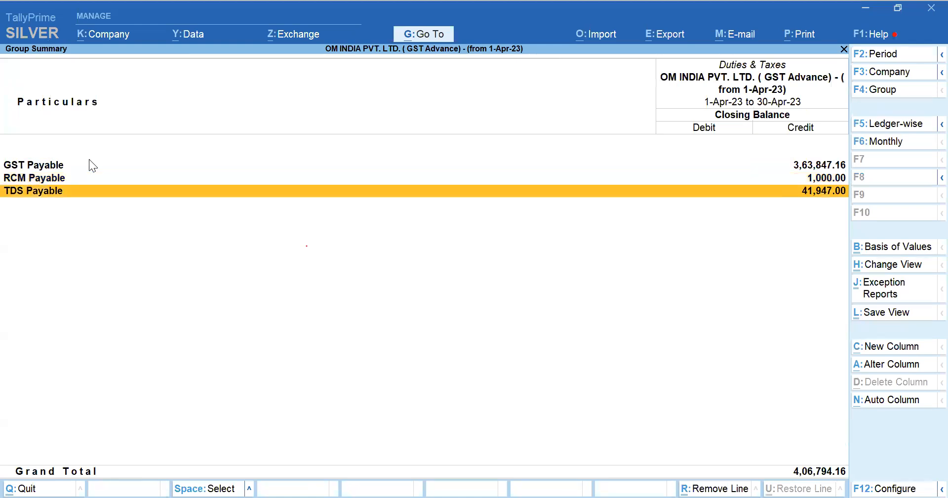
key("Up")
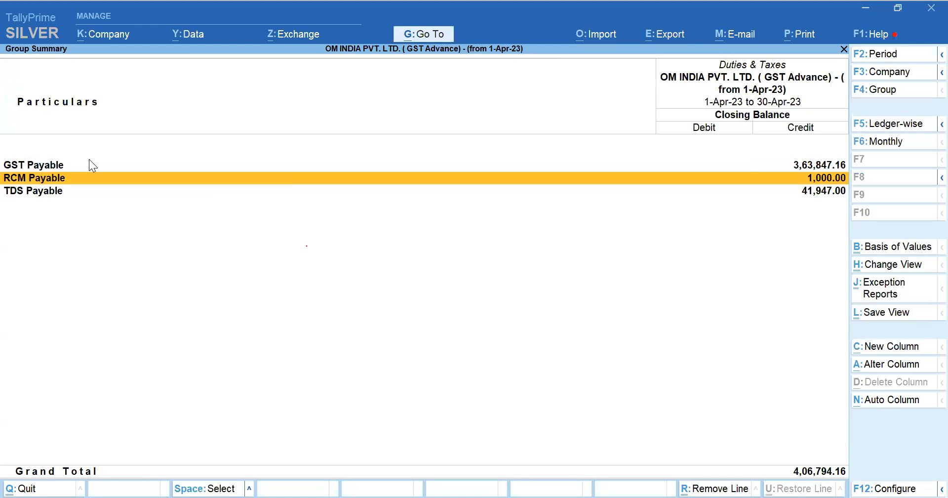
key("Down")
key("Return")
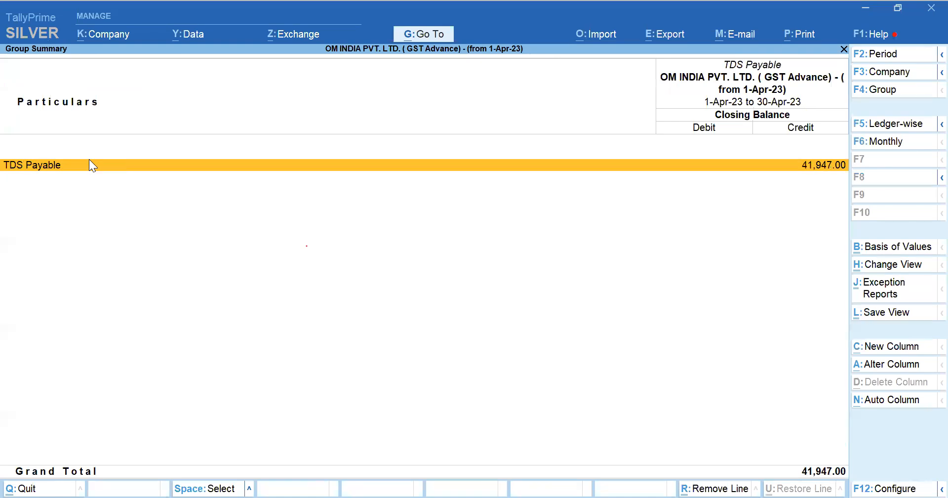
key("Return")
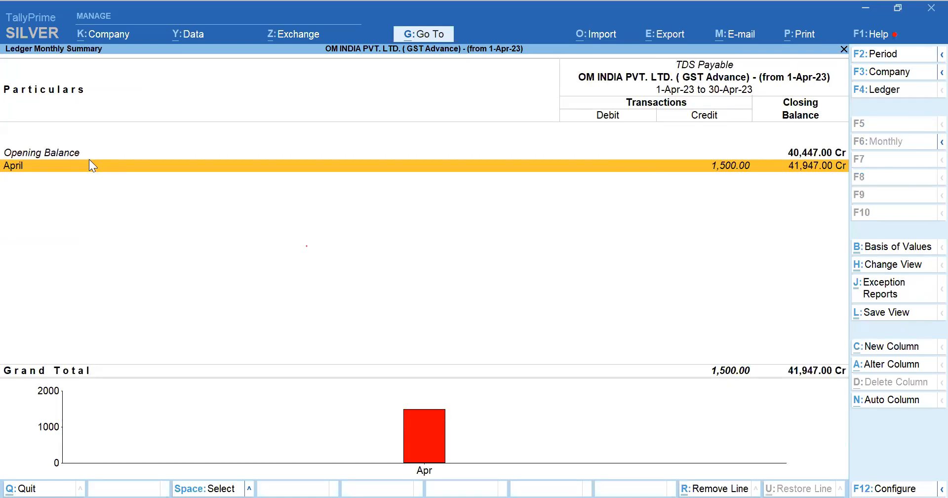
key("Return")
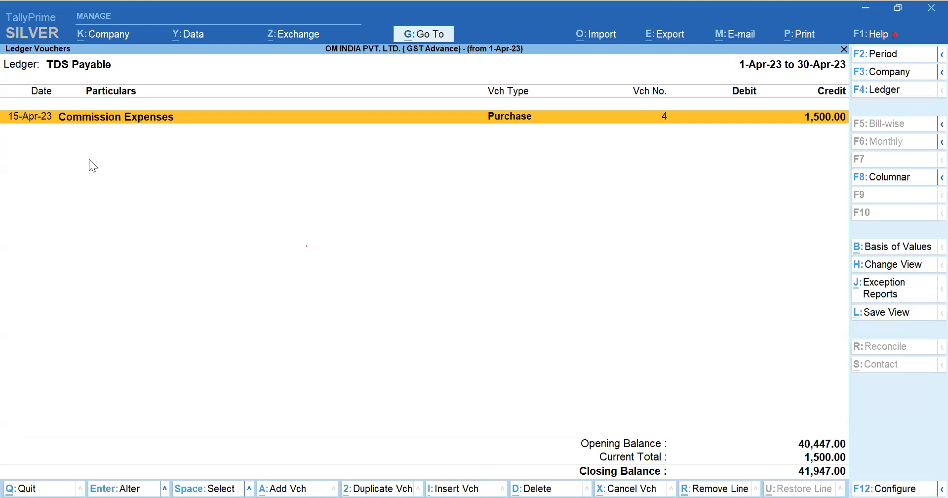
key("alt+a")
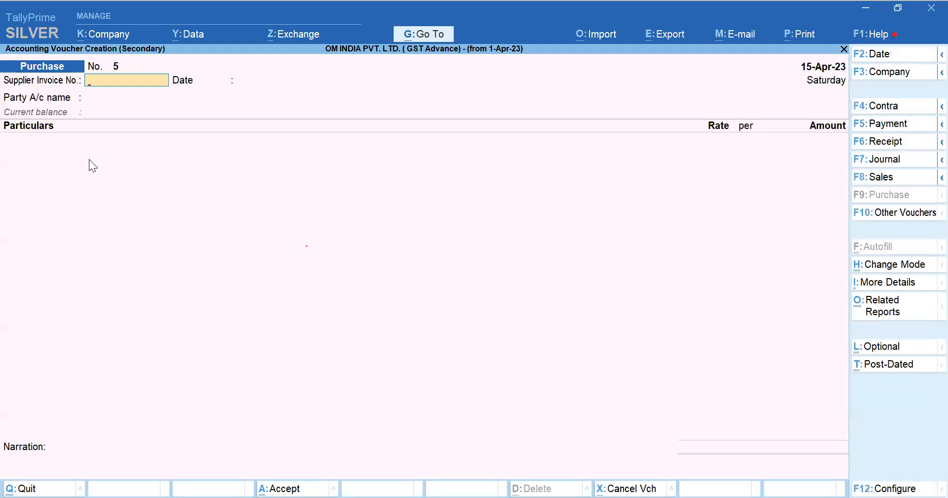
key("Escape")
key("Escape")
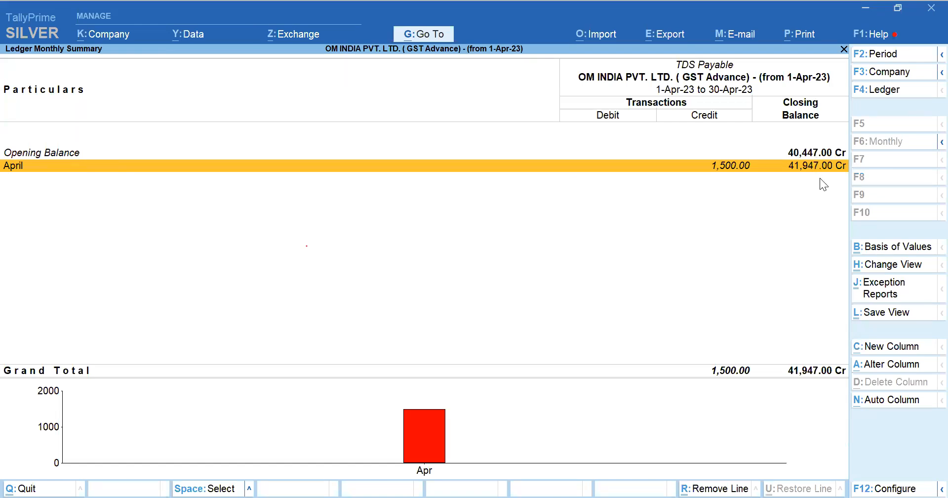
key("Return")
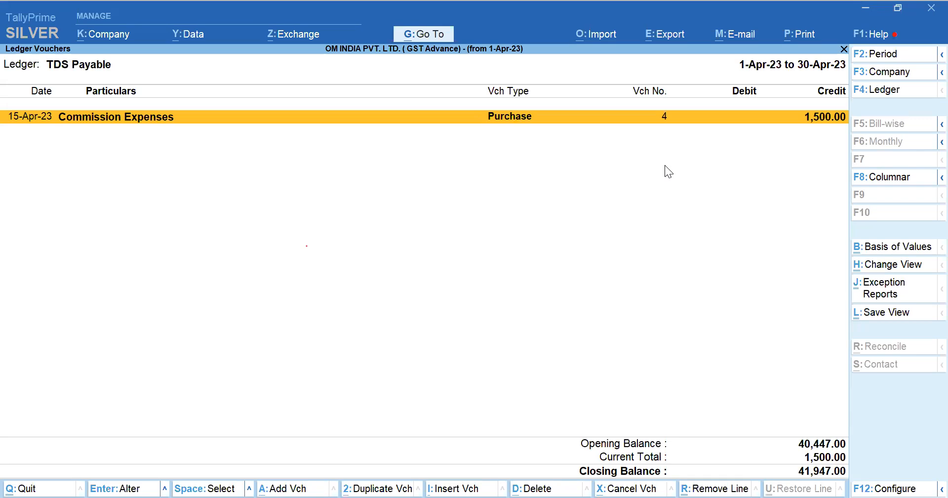
Start a payment voucher dated 7-Apr-23 from the TDS Payable ledger vouchers
key("alt")
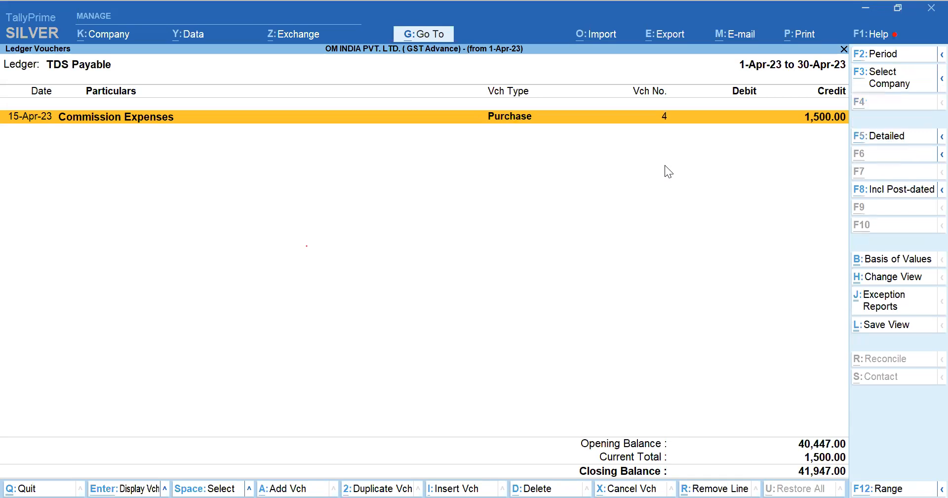
key("alt+a")
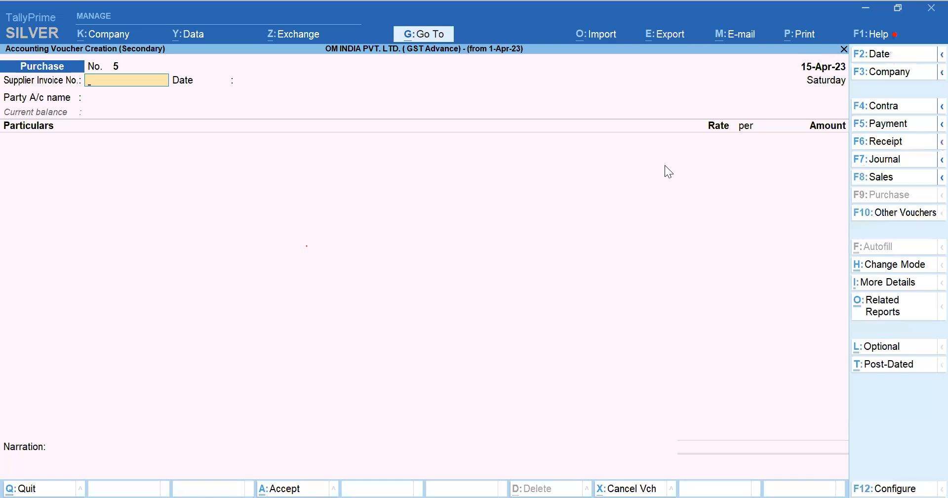
key("F2")
type("7.4")
key("Return")
key("F5")
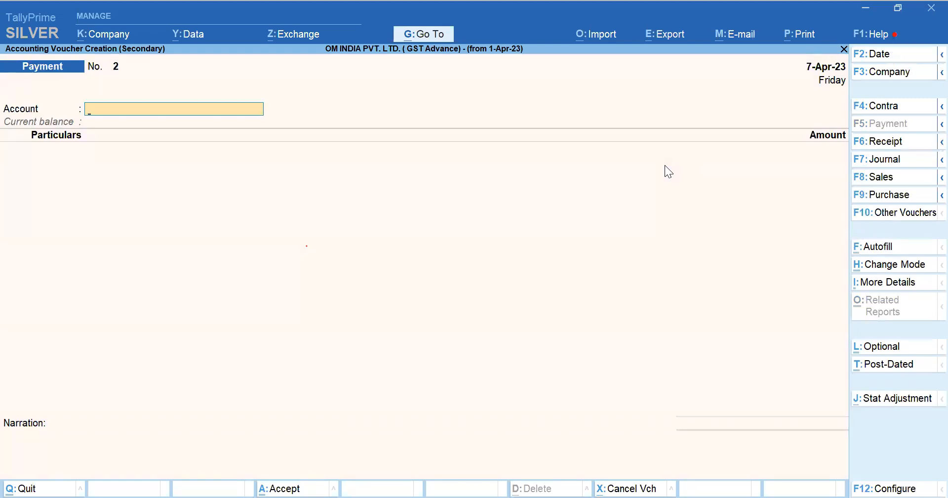
Select SBI Bank A/c as the paying account and TDS Payable as the ledger to pay
type("Sb")
key("Down")
key("Return")
type("Tds")
key("Return")
key("Return")
key("BackSpace")
key("BackSpace")
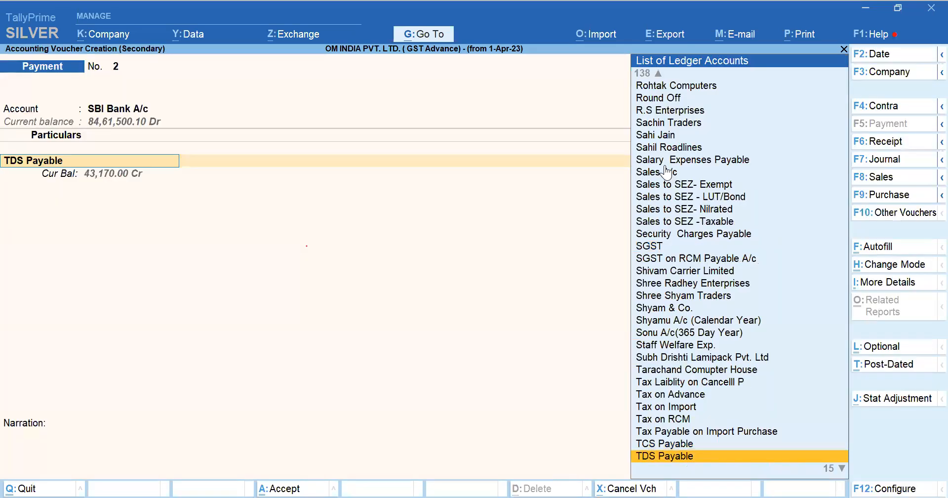
key("Return")
key("BackSpace")
key("Return")
key("BackSpace")
key("Return")
key("Up")
key("Return")
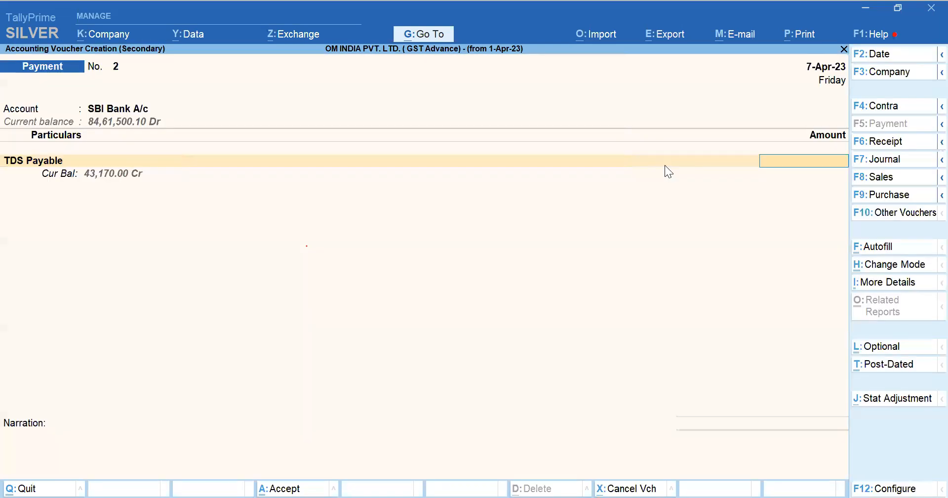
Enter 43,170 as the TDS Payable amount and save the payment voucher without a narration
type("43,170")
key("Return")
key("Return")
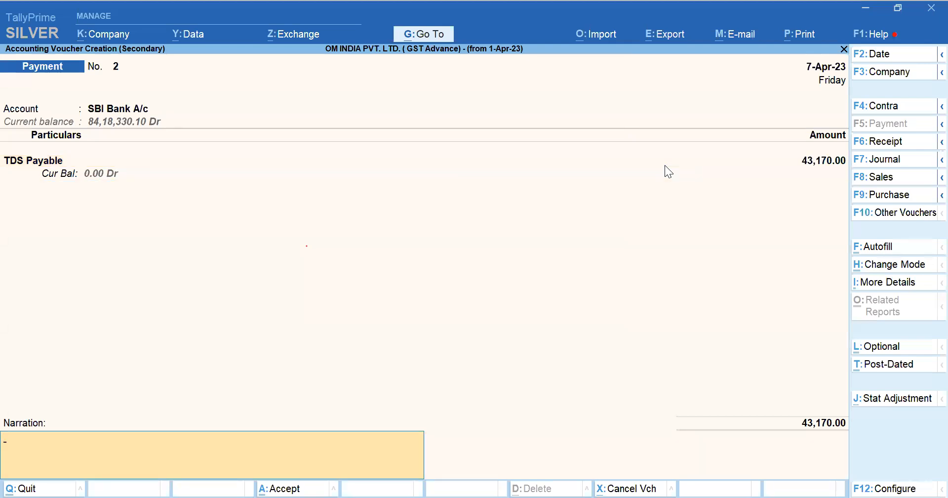
key("Return")
key("Return")
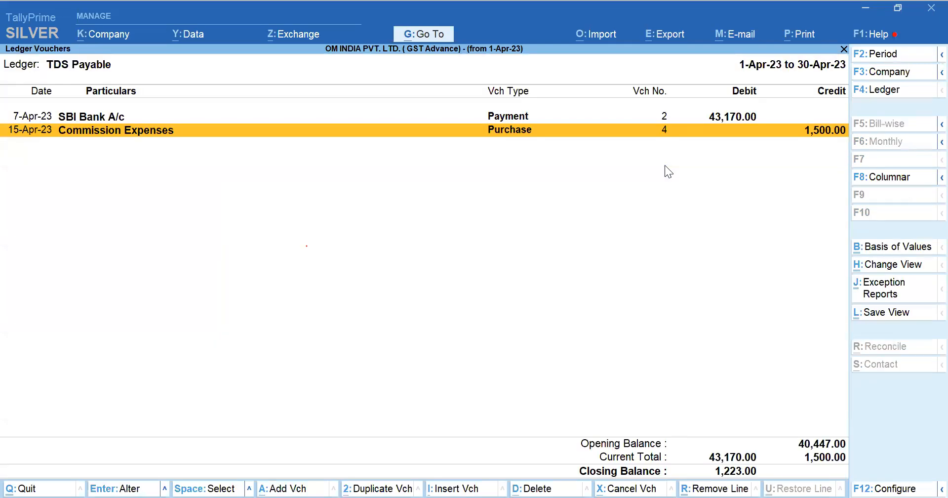
Reopen the 7-Apr-23 SBI Bank payment, set its TDS Payable amount to 40,447, and save it
key("Escape")
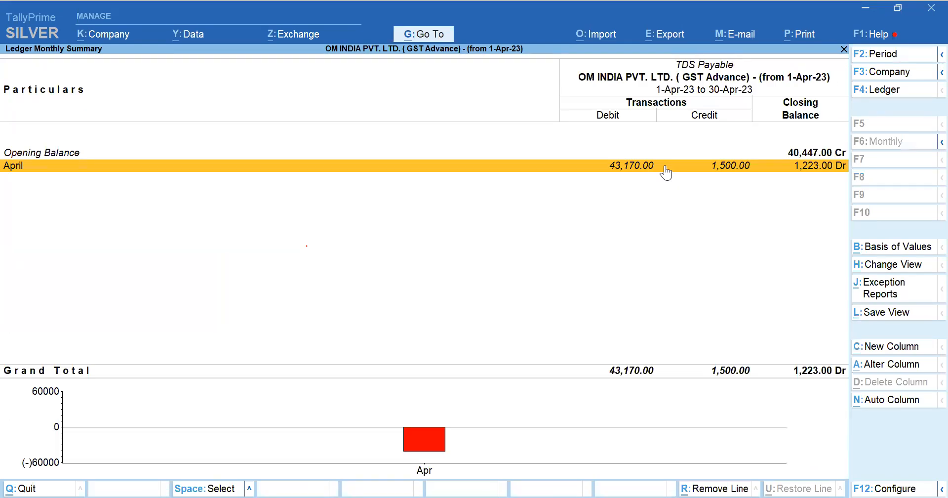
key("Return")
key("Return")
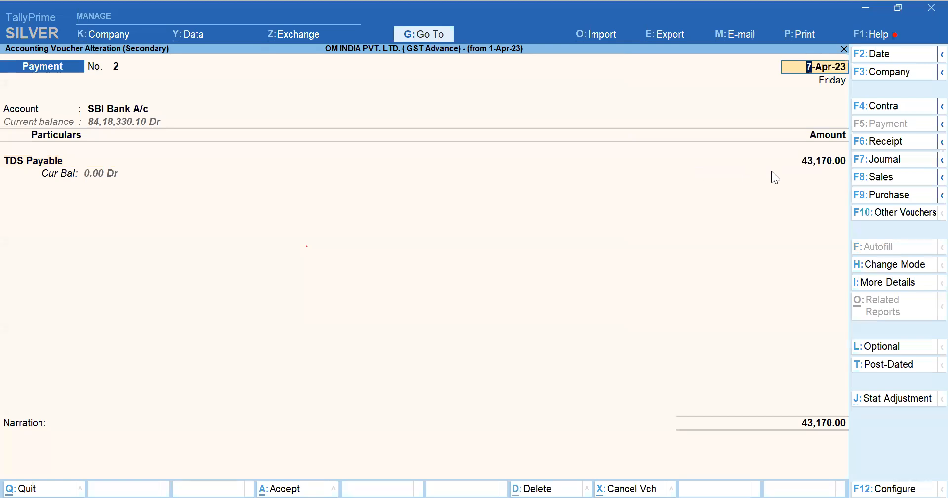
left_click(807, 167)
type("40,447")
key("Return")
key("Return")
key("Return")
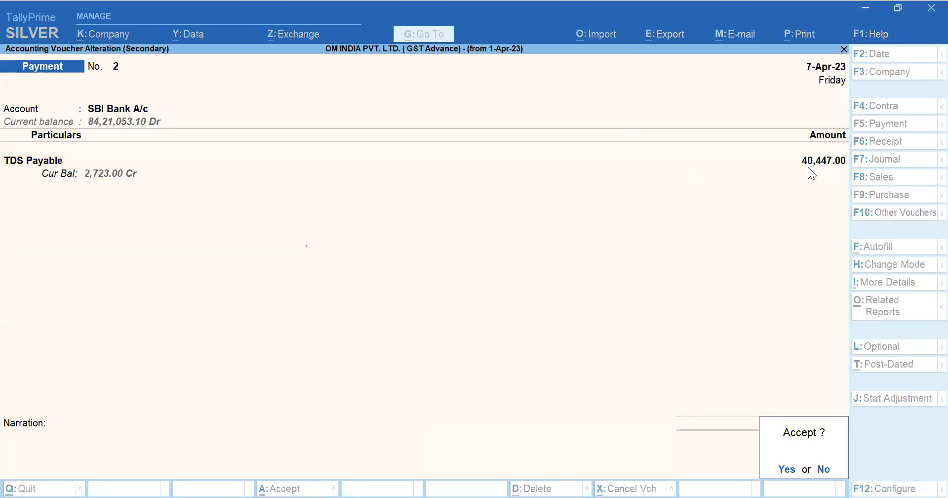
key("Return")
Review the April vouchers of TDS Payable and the balances of the GST, RCM and TDS groups under Duties & Taxes
key("Escape")
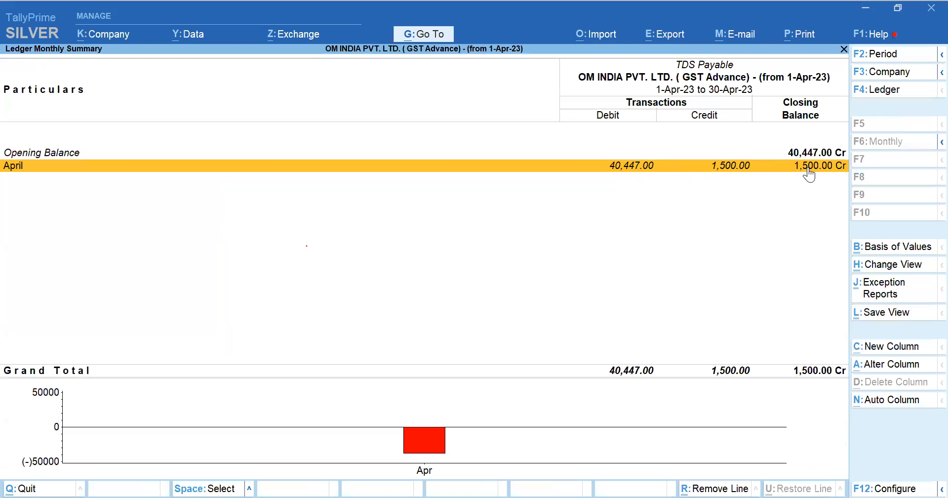
left_click(807, 166)
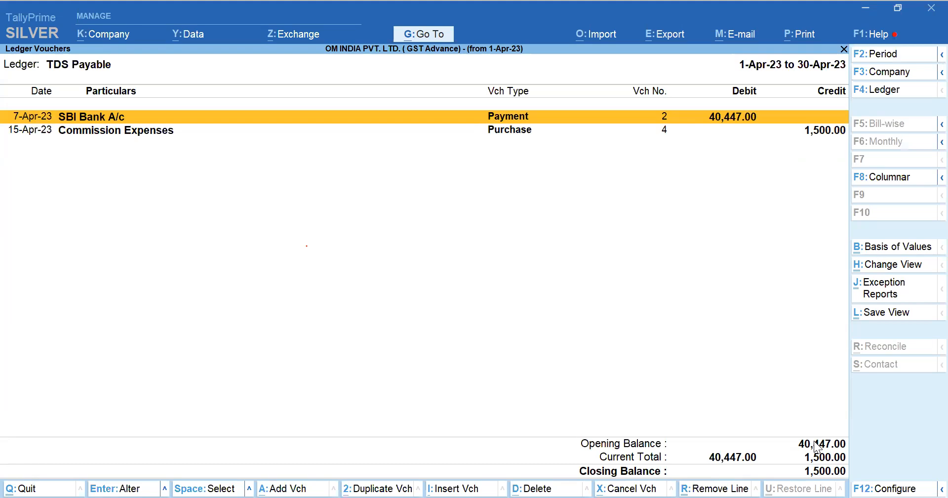
key("Escape")
key("Escape")
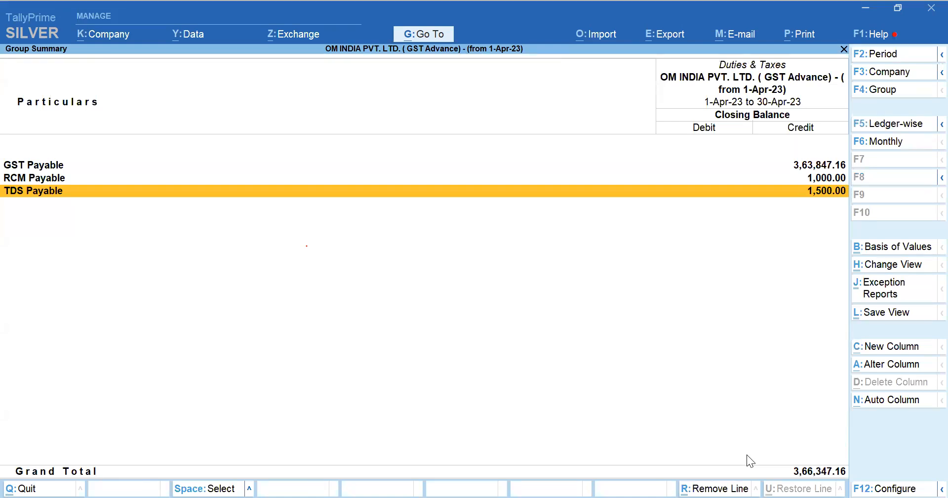
key("Up")
key("Up")
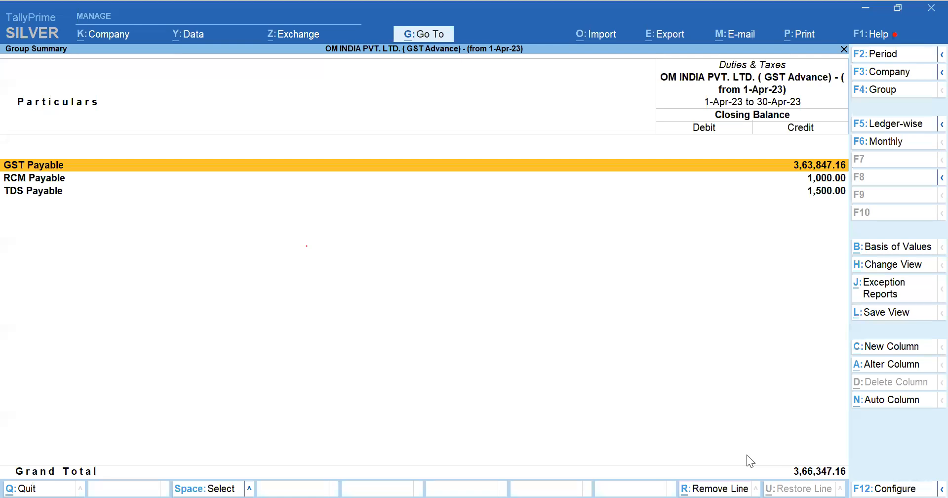
key("Down")
key("Up")
key("Down")
key("Down")
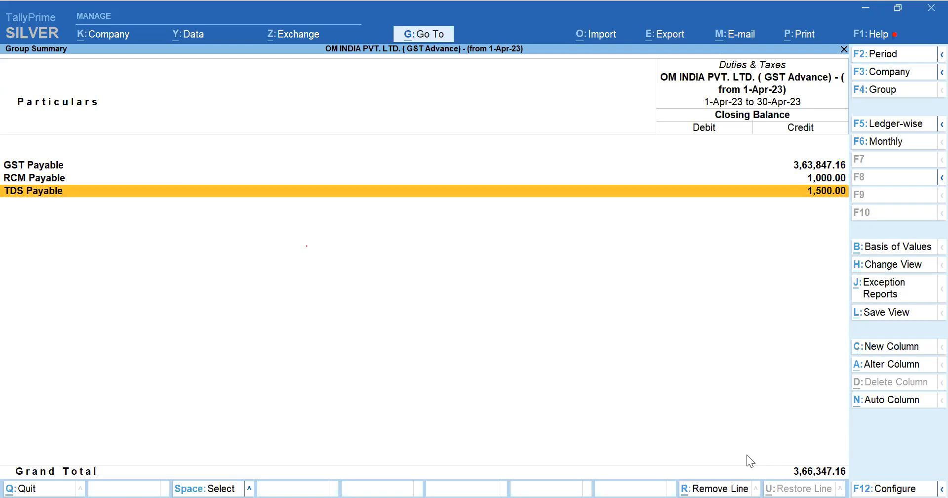
Start a payment voucher dated 15-May-23 from the April vouchers of the CGST ledger under GST Payable
key("Up")
key("Up")
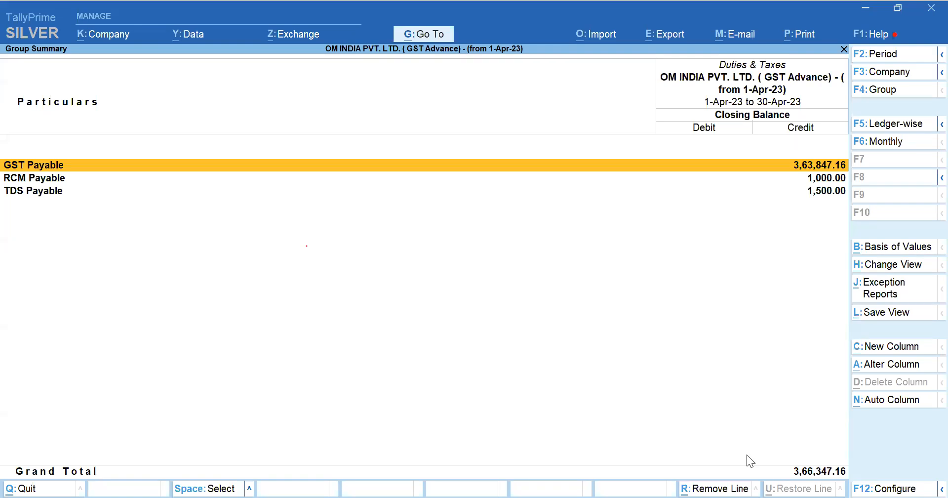
key("Return")
key("Return")
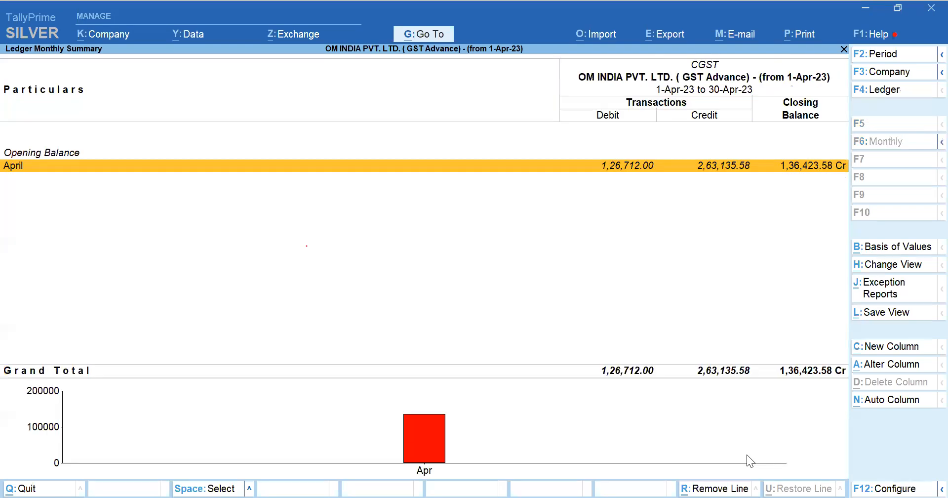
key("Return")
key("Down")
key("Down")
key("alt+a")
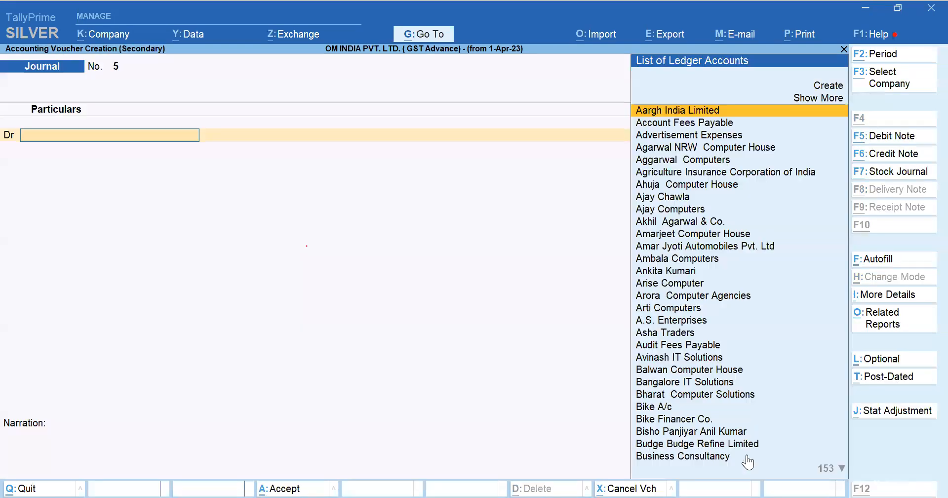
key("F2")
type("15.")
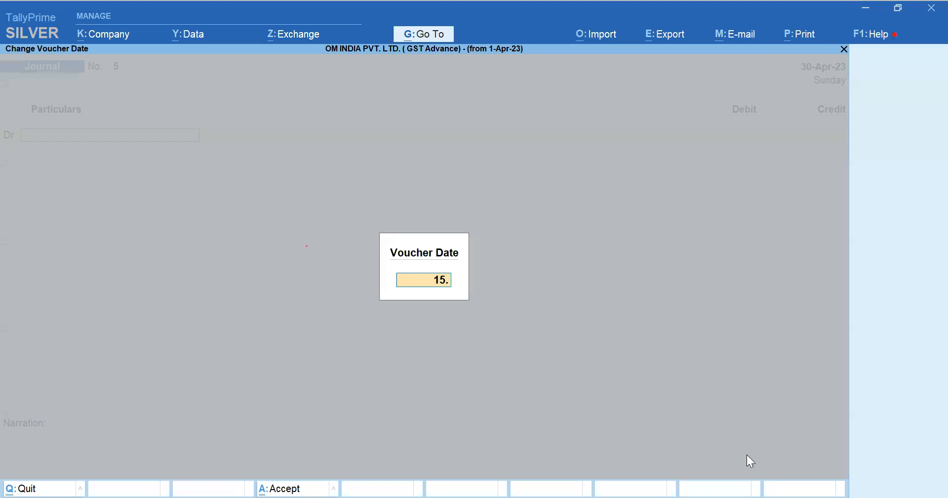
key("Return")
key("F5")
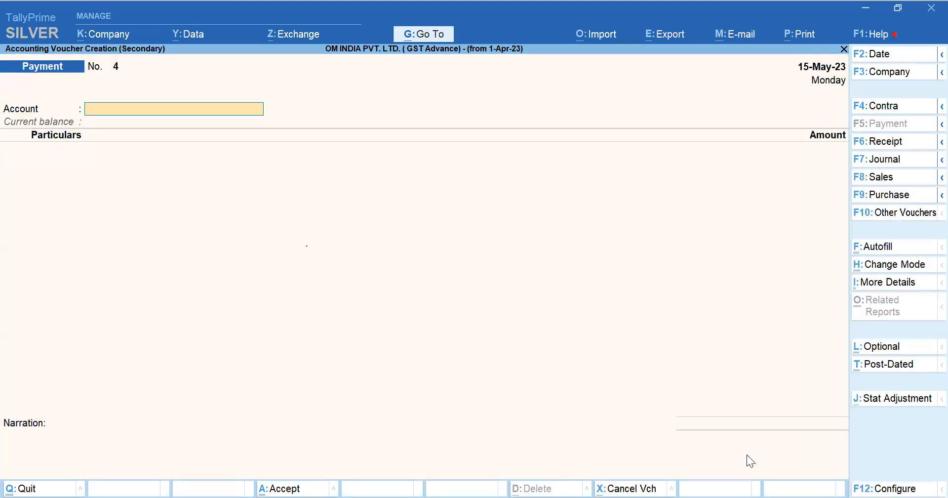
Autofill the voucher as a regular GST Stat Payment and select SBI Bank A/c as the paying account
key("ctrl")
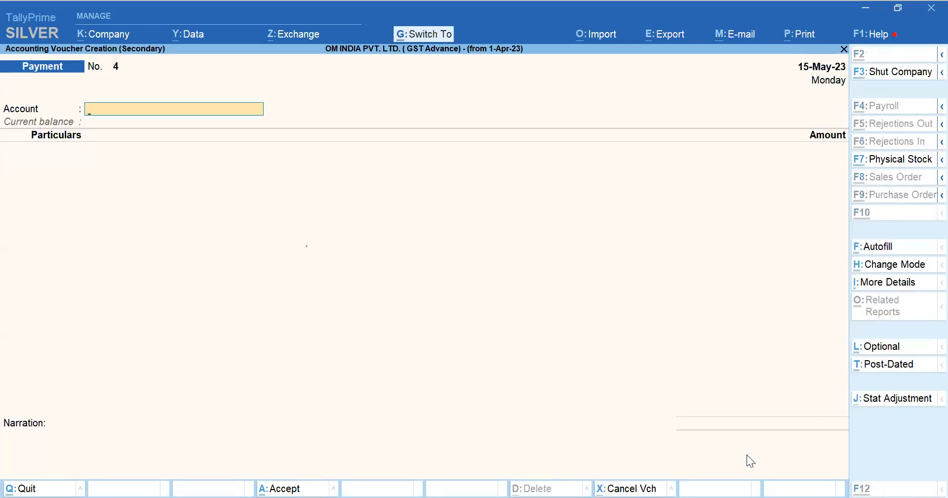
key("ctrl+f")
key("Return")
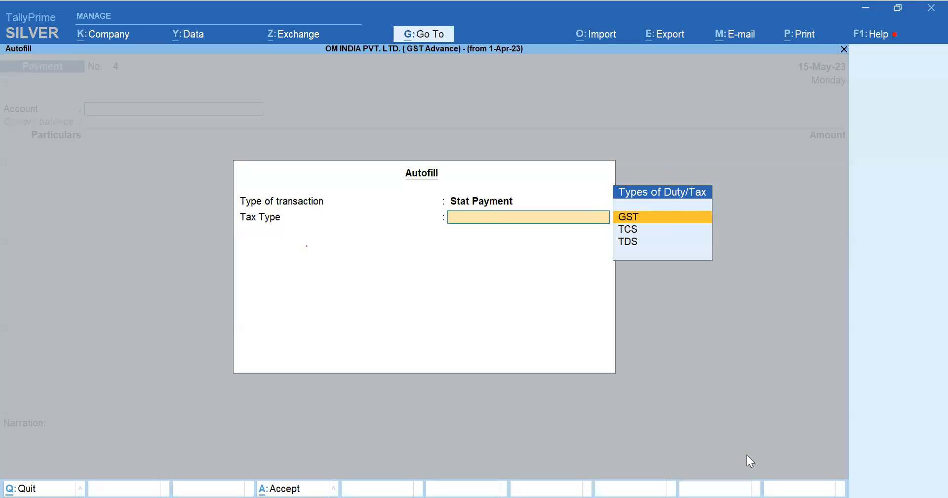
key("Return")
key("Return")
key("Return")
key("Return")
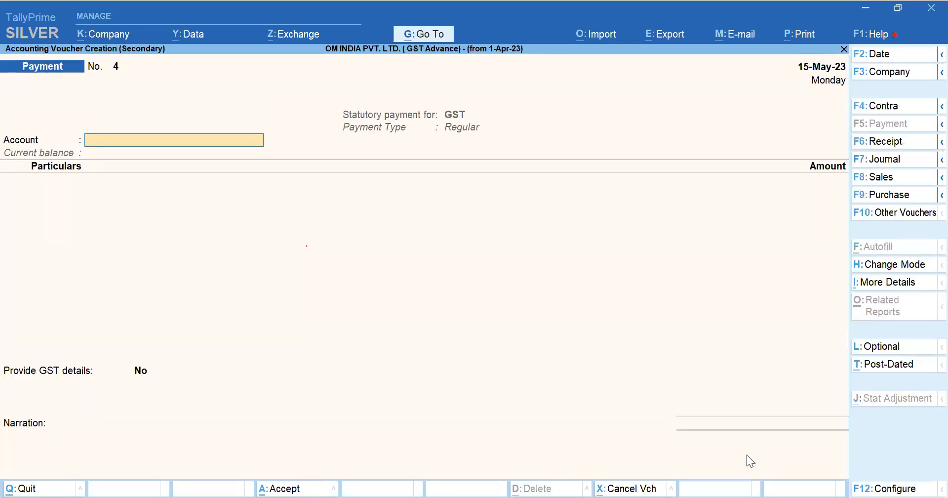
type("Ba")
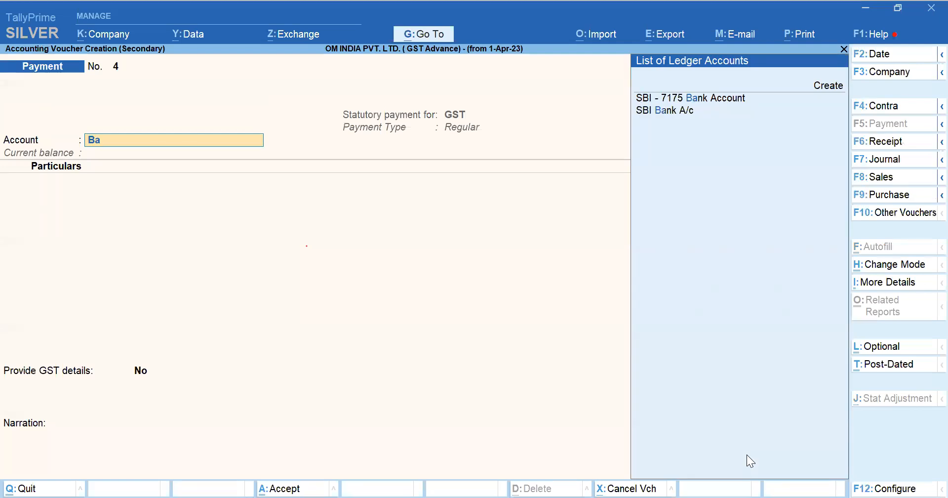
key("Return")
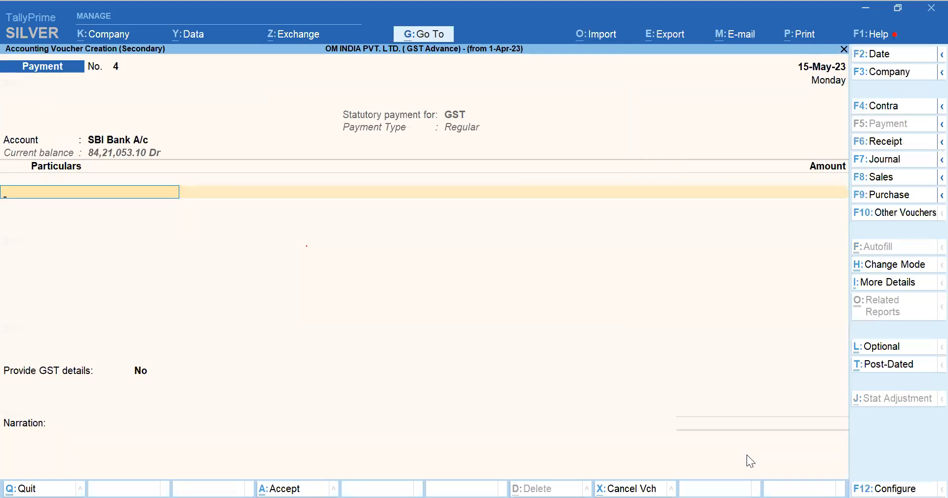
Select IGST on RCM Payable A/c as the ledger to pay and enter 1,000 as its amount
type("Inp")
key("BackSpace")
key("BackSpace")
key("BackSpace")
type("Rcm")
key("Up")
key("Up")
key("Up")
key("Up")
key("Down")
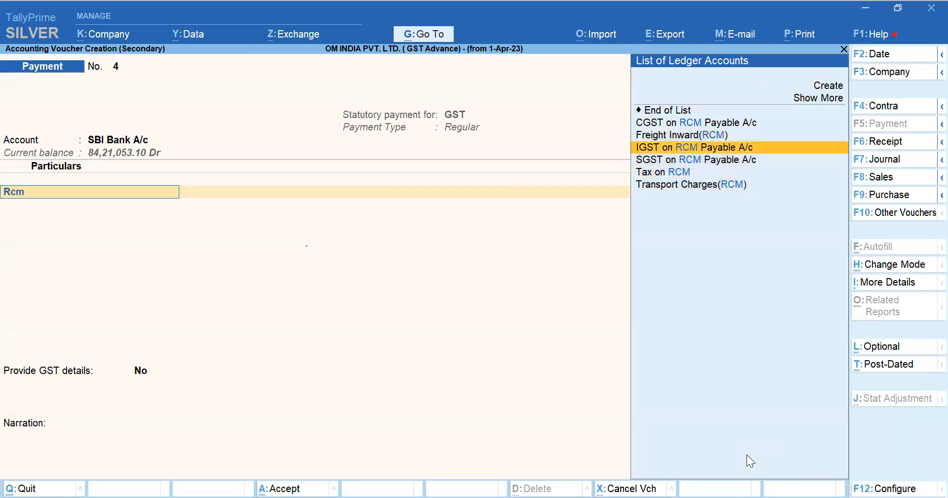
key("Return")
type("1000")
key("Return")
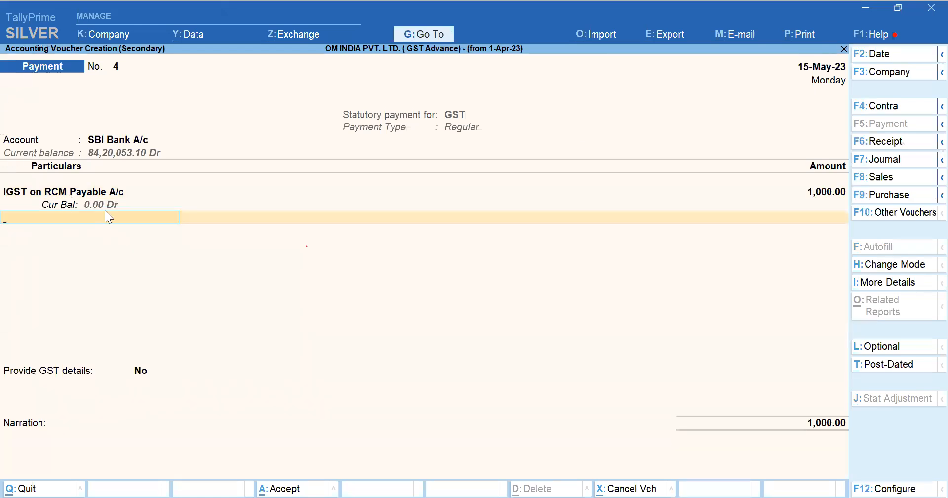
Set Provide GST details to Yes, leave the bank details blank, and save the RCM payment voucher without a narration
key("Return")
type("y")
key("Return")
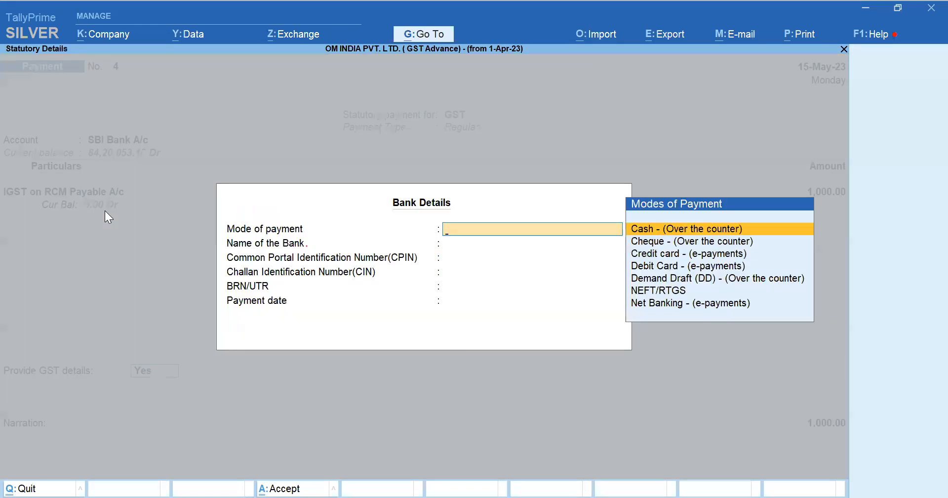
key("ctrl+a")
key("Return")
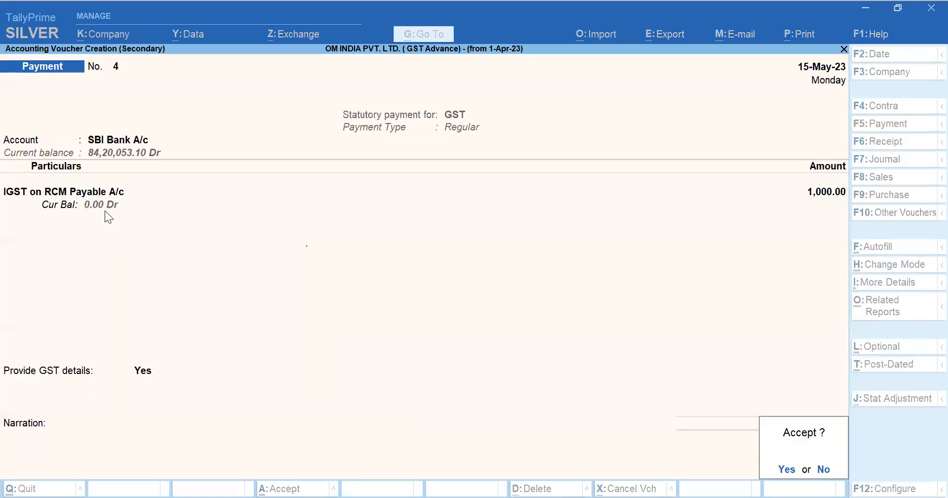
key("y")
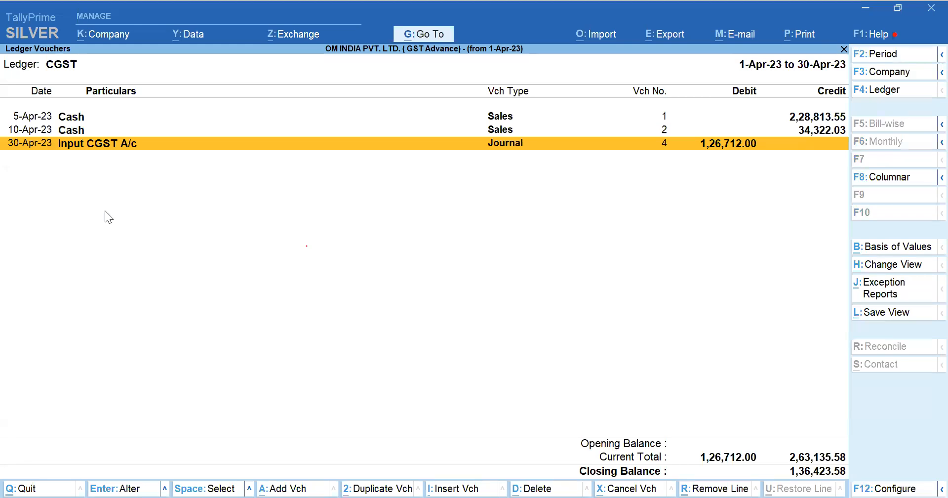
Review the balances under RCM Payable and the CGST and SGST ledgers under GST Payable
key("Escape")
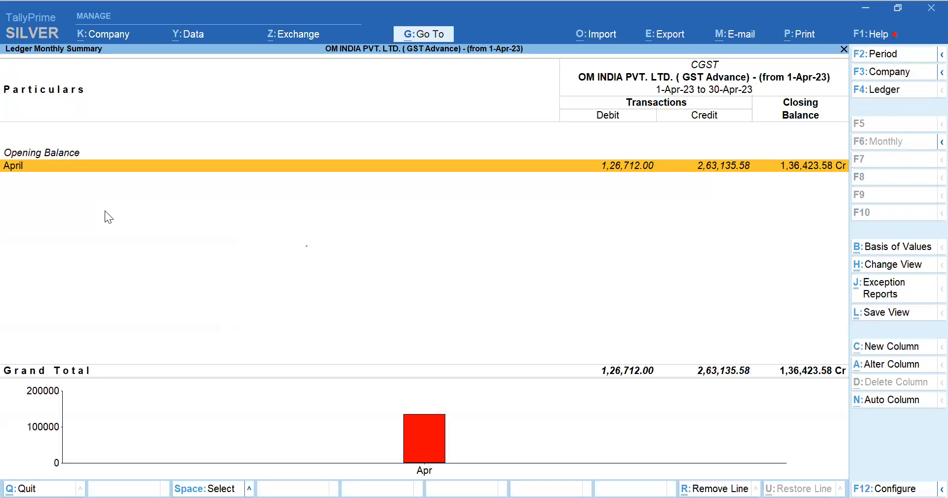
key("Escape")
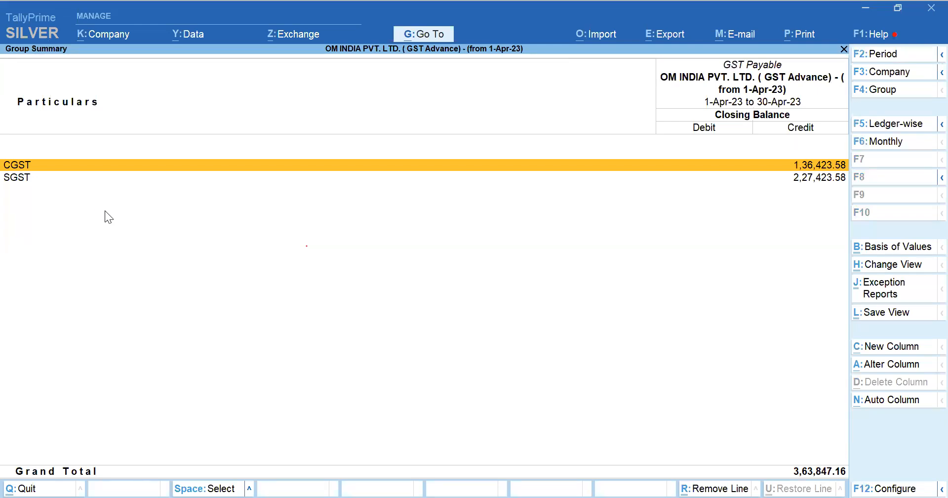
key("Escape")
key("Down")
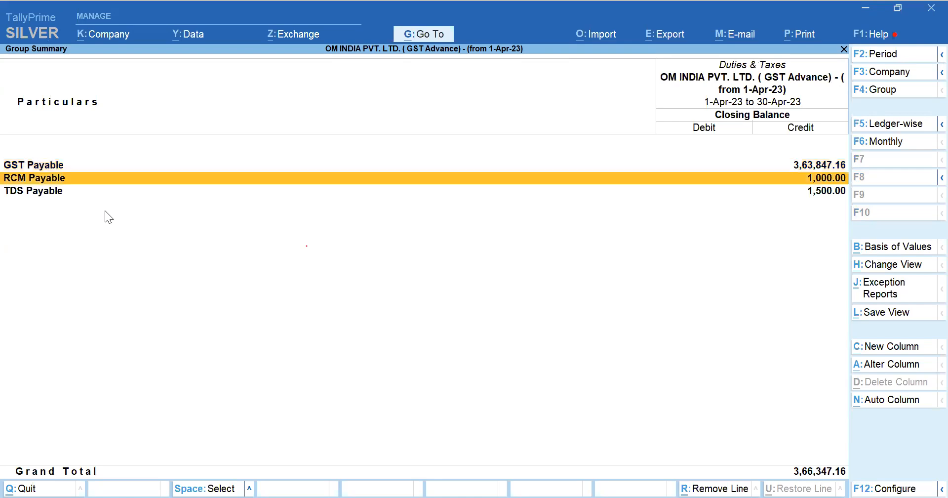
key("Return")
key("Escape")
key("Return")
key("Return")
key("Escape")
key("Escape")
key("Down")
key("Up")
key("Up")
key("Return")
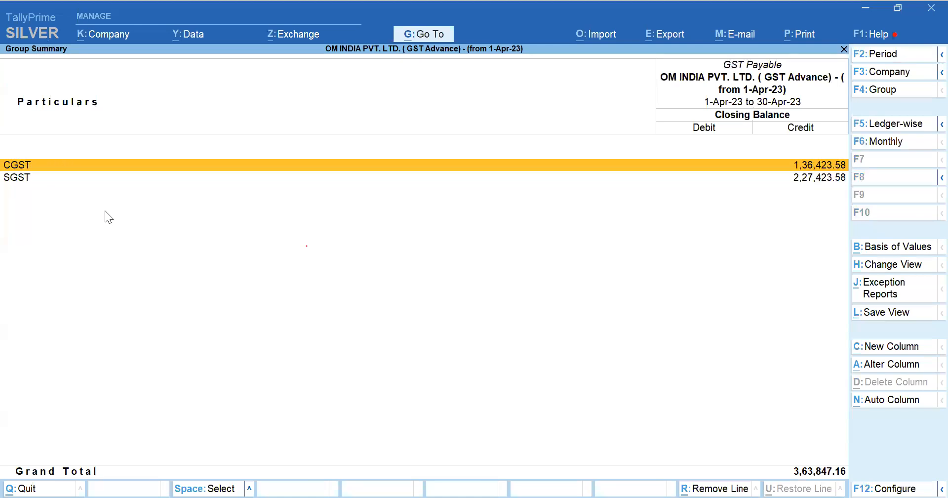
key("Return")
key("Escape")
key("Down")
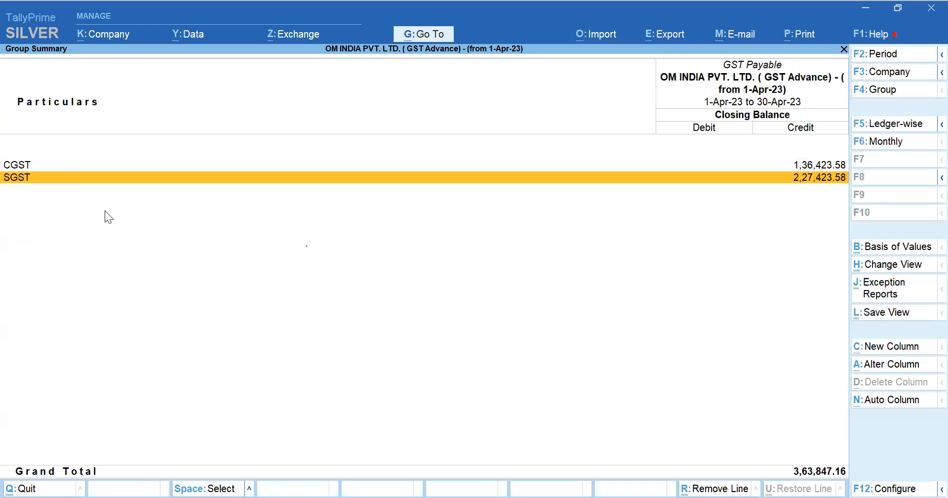
key("Return")
key("Escape")
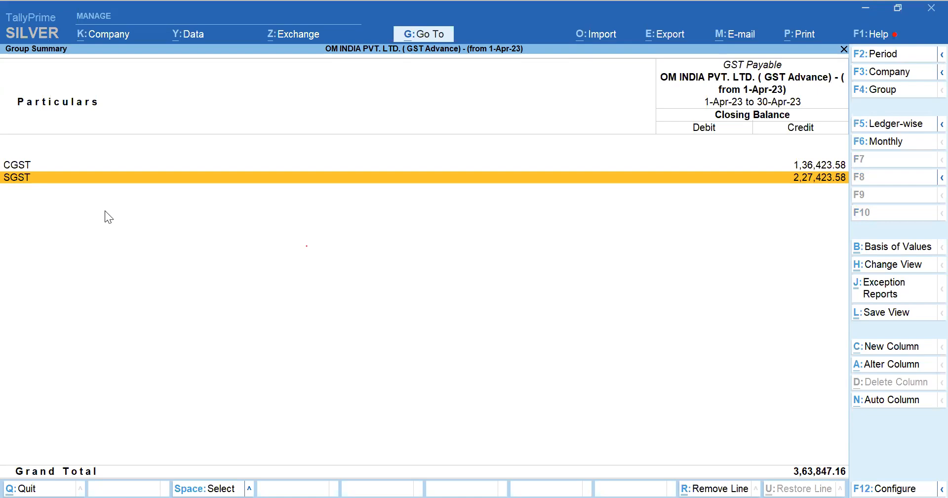
Start another payment voucher dated 15-May-23 from the April vouchers of the SGST ledger
key("Return")
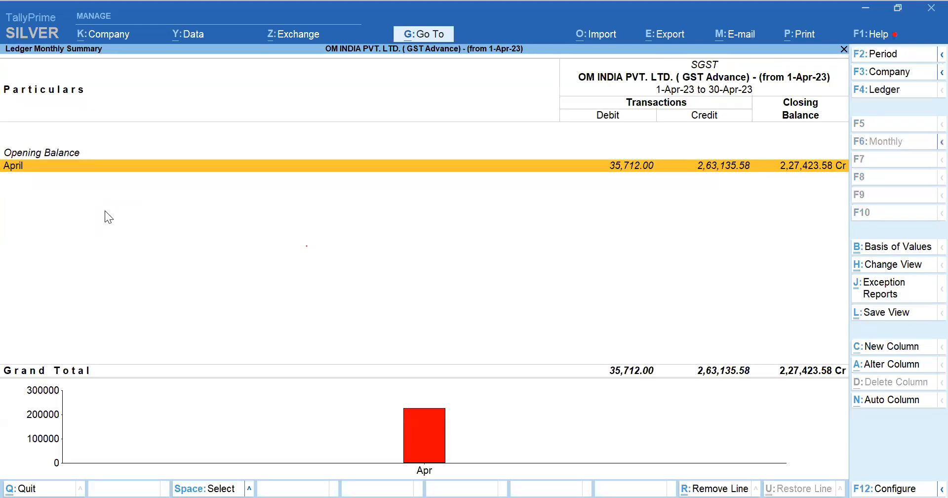
key("Return")
key("Down")
key("Down")
key("alt+a")
key("F2")
type("15.")
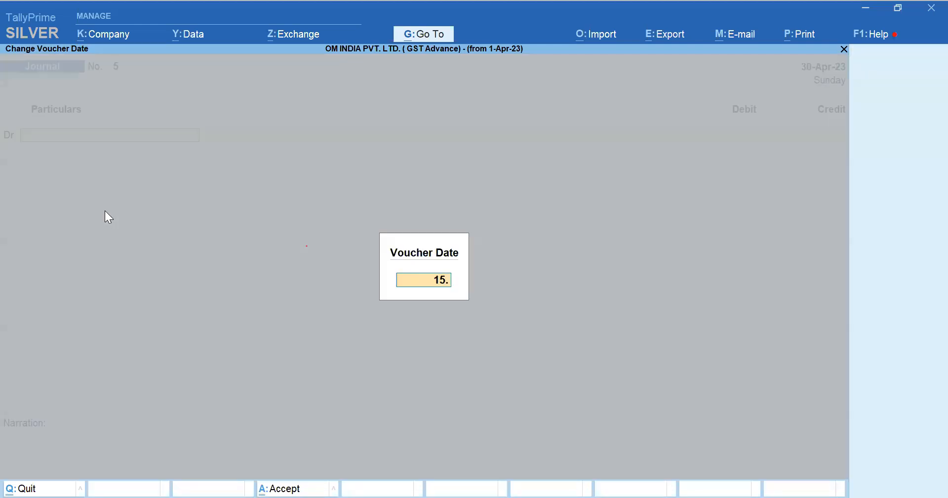
type("5")
key("Return")
key("F5")
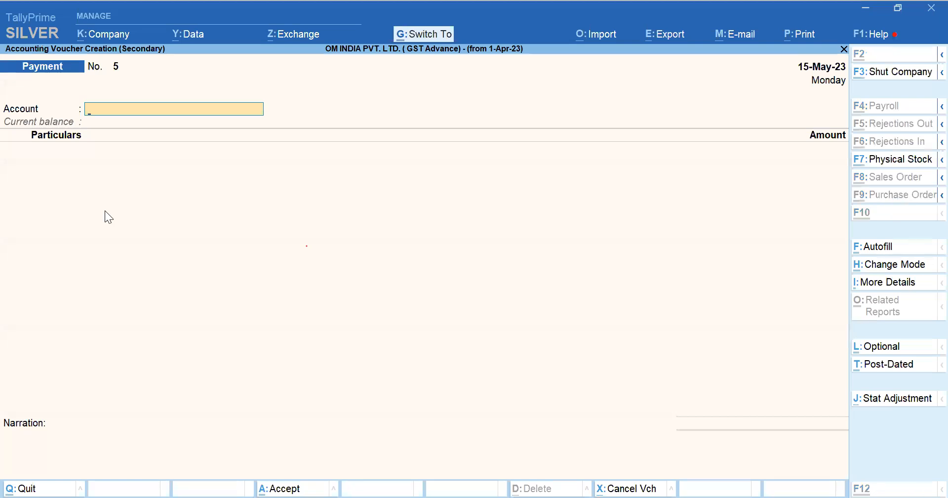
Autofill the second payment voucher as a regular GST Stat Payment with SBI Bank A/c as the paying account
key("ctrl+h")
key("Down")
key("Return")
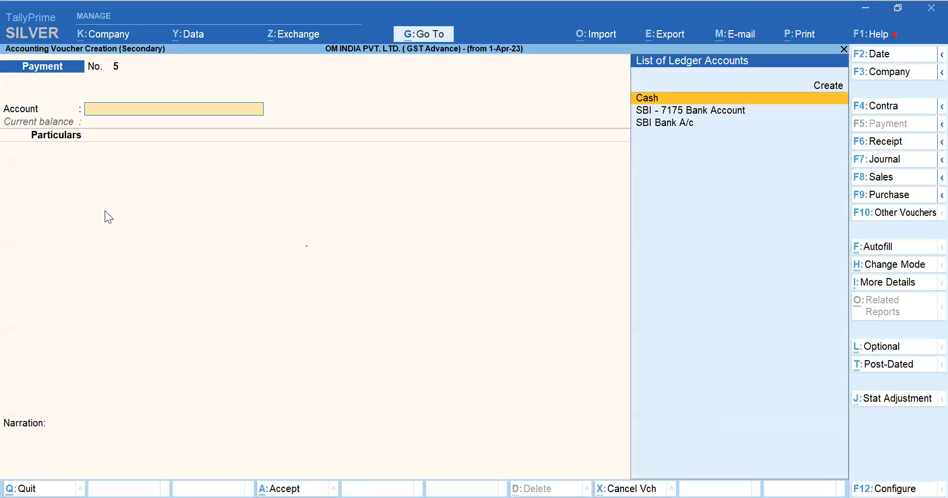
key("ctrl+f")
key("Return")
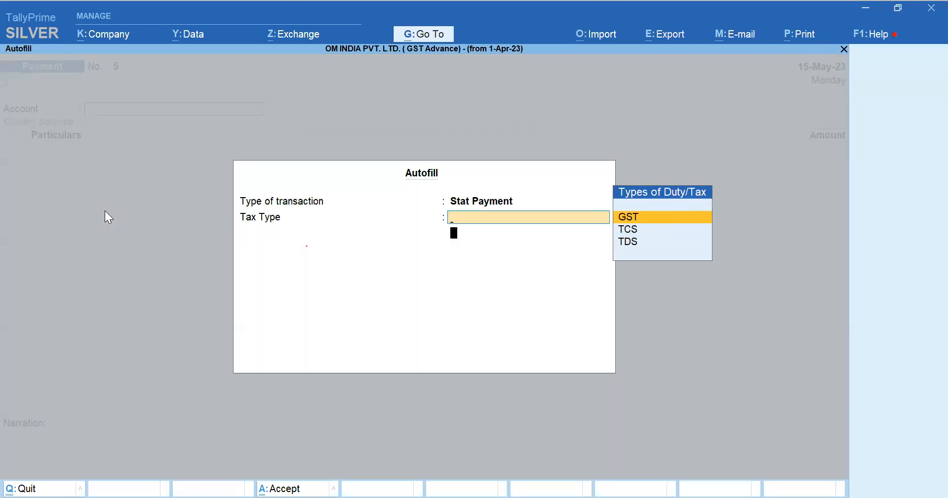
key("Return")
key("Return")
key("Return")
key("Return")
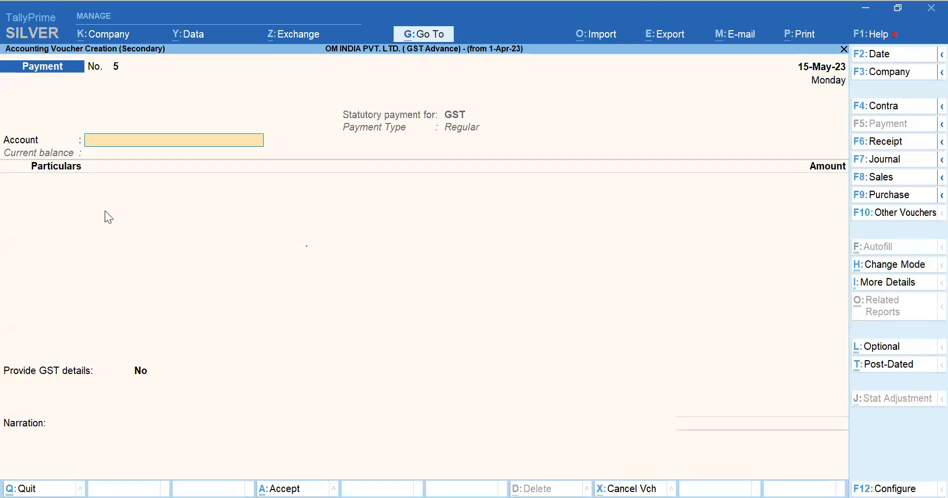
type("Sb")
key("Down")
key("Return")
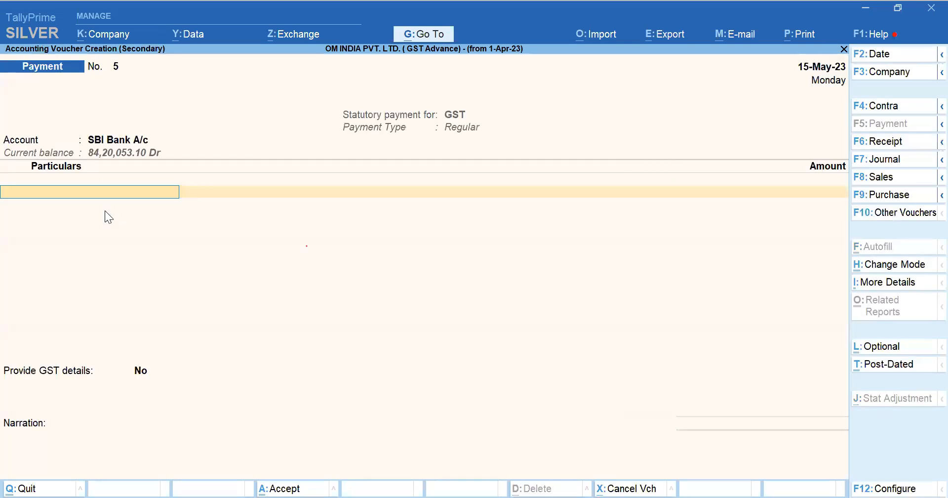
Add CGST as the first ledger to pay with an amount of 1,36,423
type("Cg")
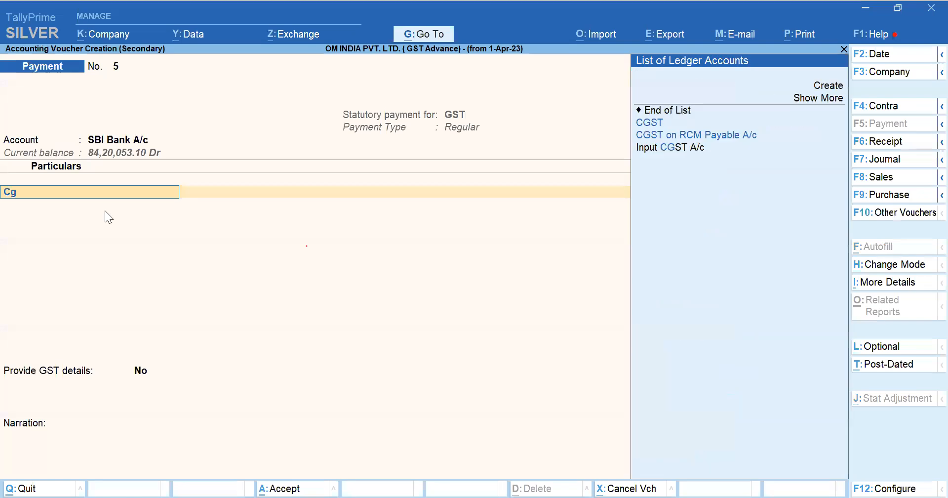
key("Return")
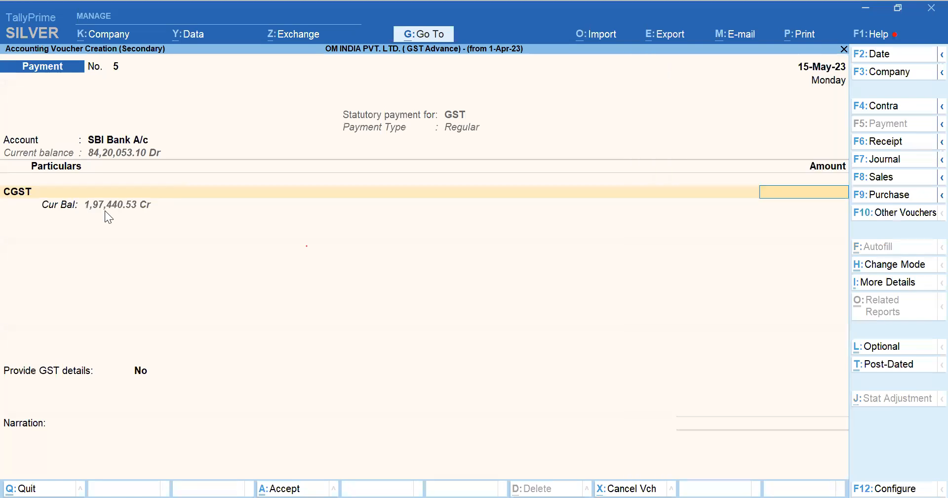
type("136423")
key("Return")
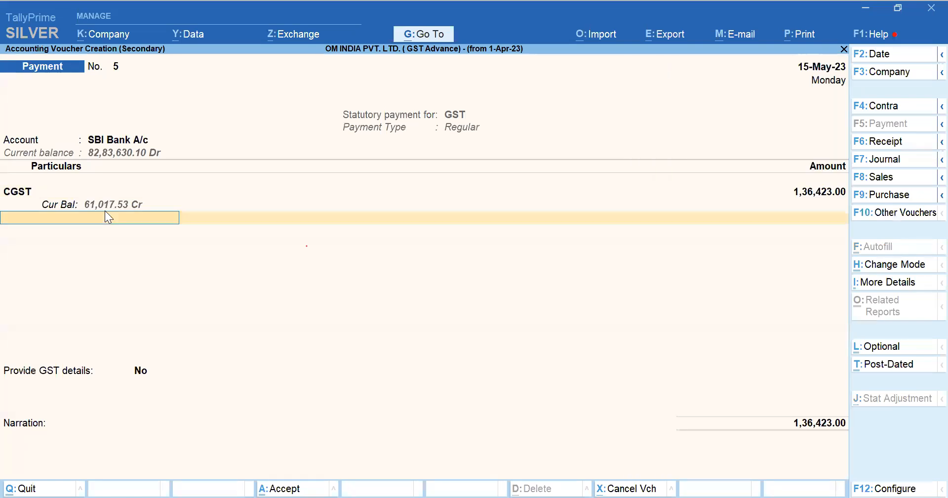
Add SGST with an amount of 2,27,423 and save the payment voucher without GST details or a narration
type("Sg")
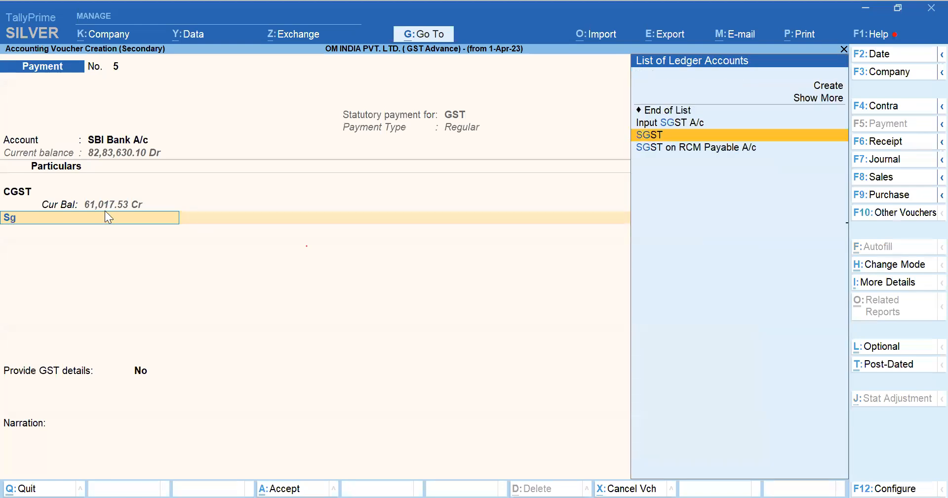
key("Return")
type("227423")
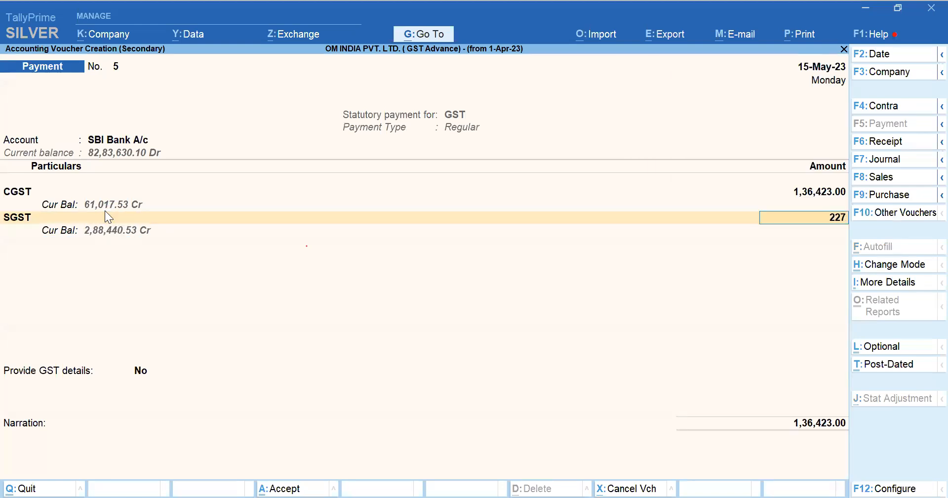
key("Return")
key("Return")
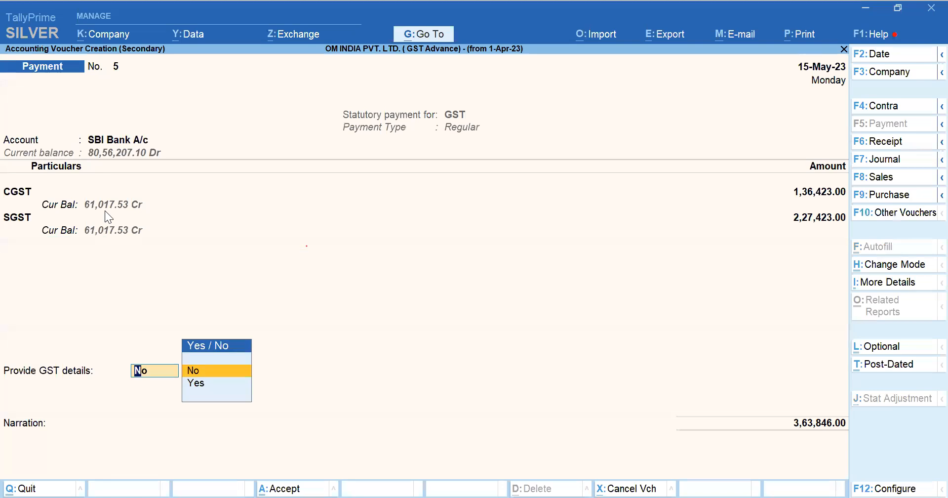
key("Return")
key("Return")
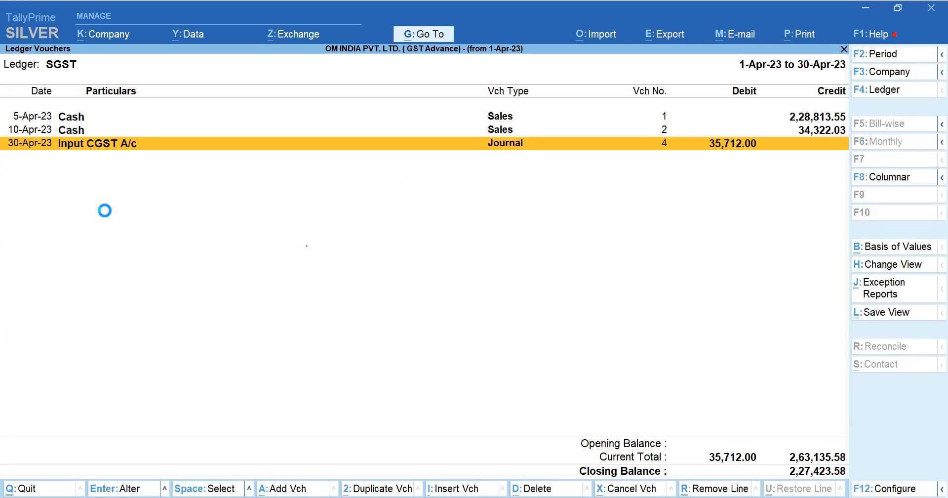
Open the April vouchers of the TDS Payable ledger from the Duties & Taxes summary
key("Escape")
key("Escape")
key("Escape")
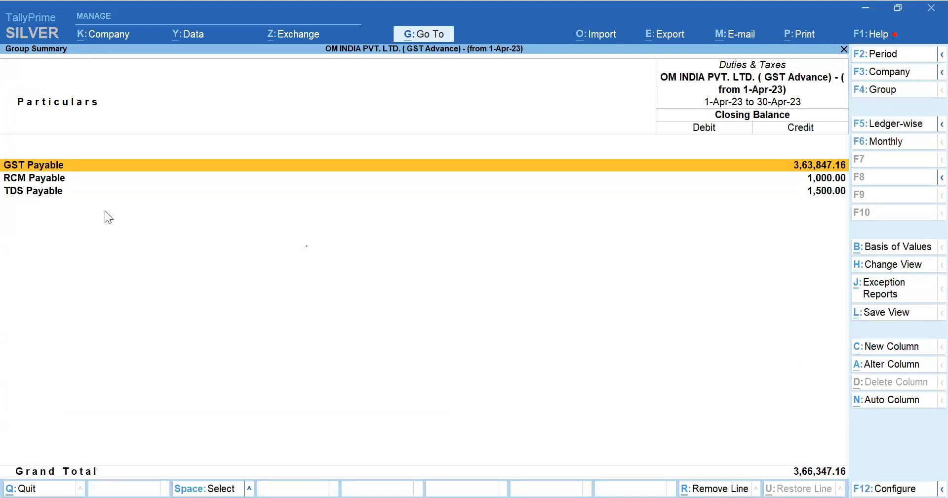
key("Down")
key("Down")
key("F2")
key("Escape")
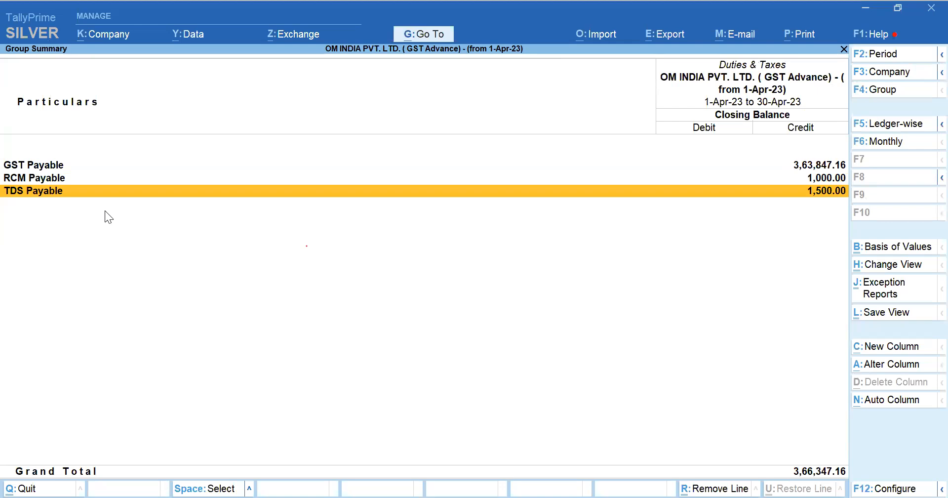
key("Return")
key("Return")
key("Down")
key("Up")
Start a payment voucher dated 7-May-23 with SBI Bank A/c as the paying account
key("alt+a")
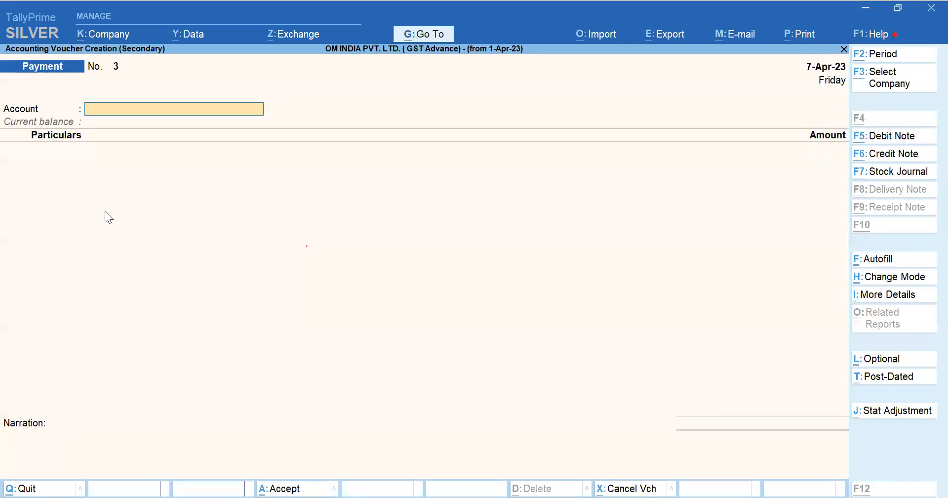
key("F2")
type("7.5")
key("Return")
type("T")
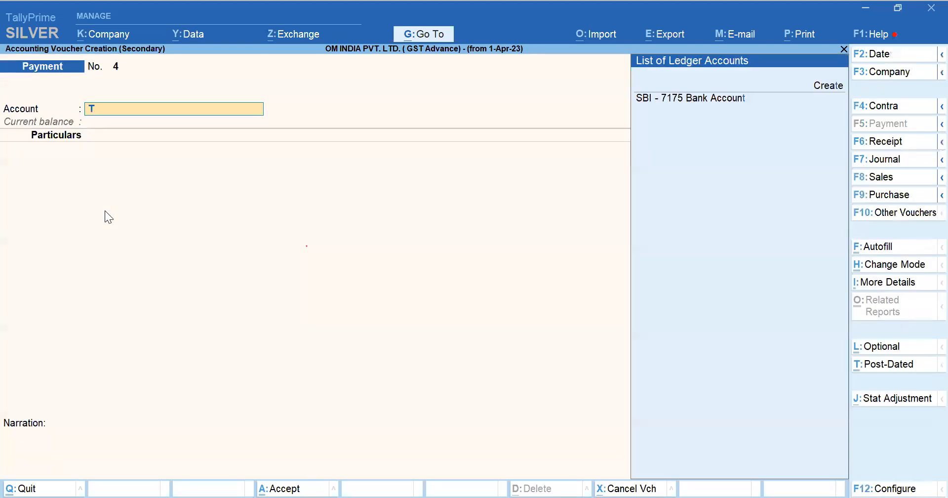
key("BackSpace")
key("Down")
key("Down")
key("Return")
Add TDS Payable against the Purc / 4 / 387 Commission Or Brokerage reference for 1,500 and save the payment voucher
type("TDS")
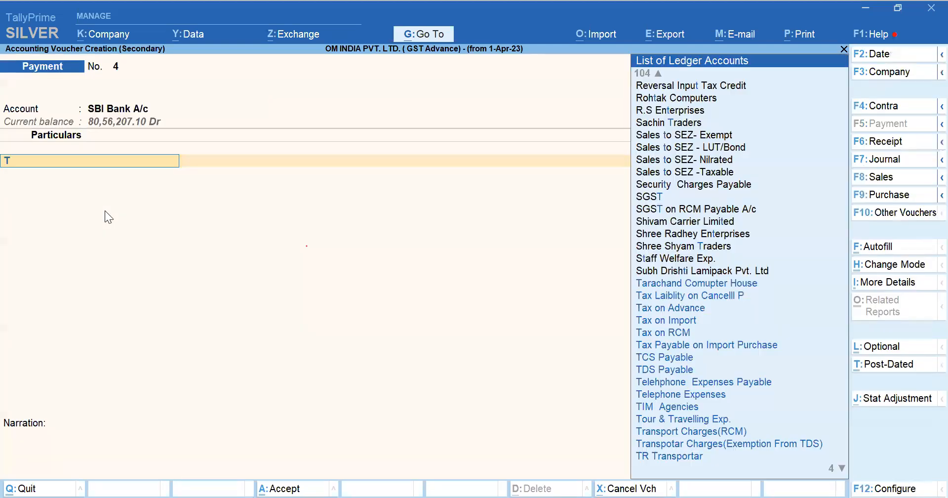
key("Return")
key("Return")
key("BackSpace")
key("Return")
key("Return")
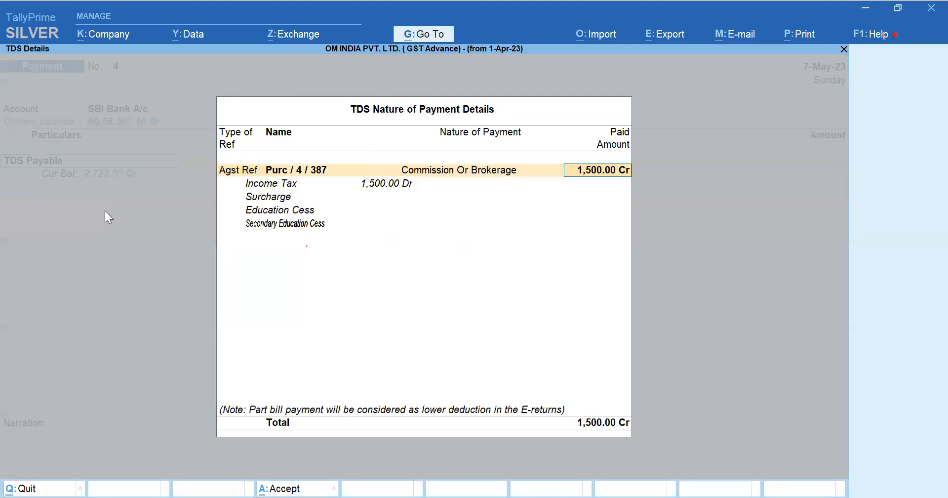
key("Return")
key("Return")
key("ctrl+Return")
Preview the printout of the 15-Apr-23 Commission Expenses purchase voucher and close the preview
key("Down")
key("Return")
key("ctrl")
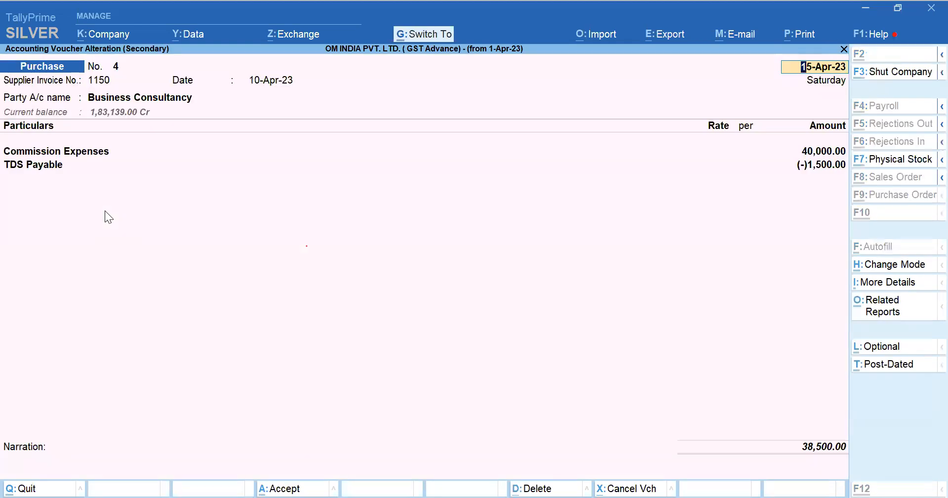
key("ctrl+p")
key("i")
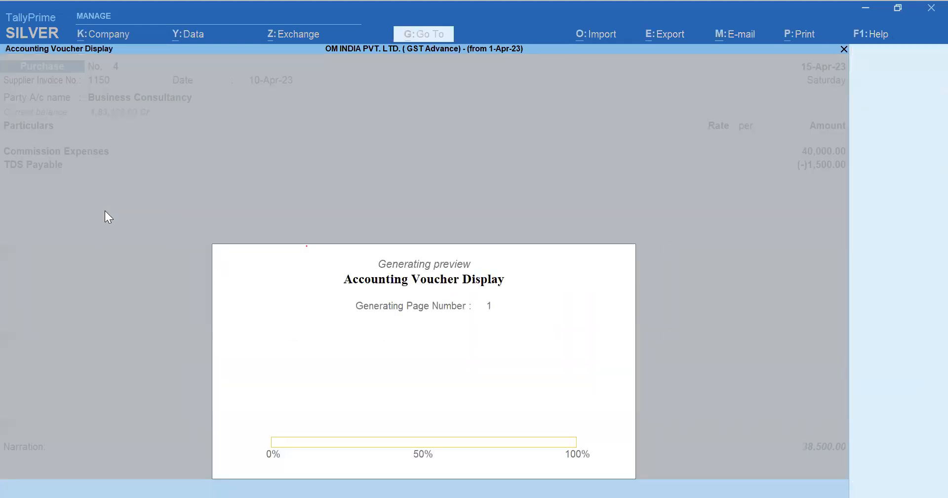
key("Escape")
key("Escape")
key("Escape")
Go through the fields of the Commission Expenses purchase voucher and accept it again
key("y")
key("Return")
key("Return")
key("Return")
key("Return")
key("Return")
key("ctrl+a")
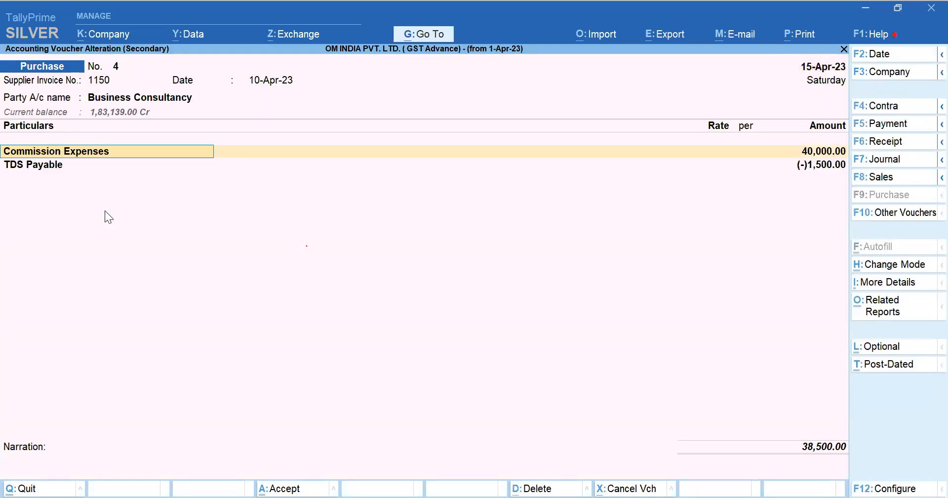
key("ctrl+a")
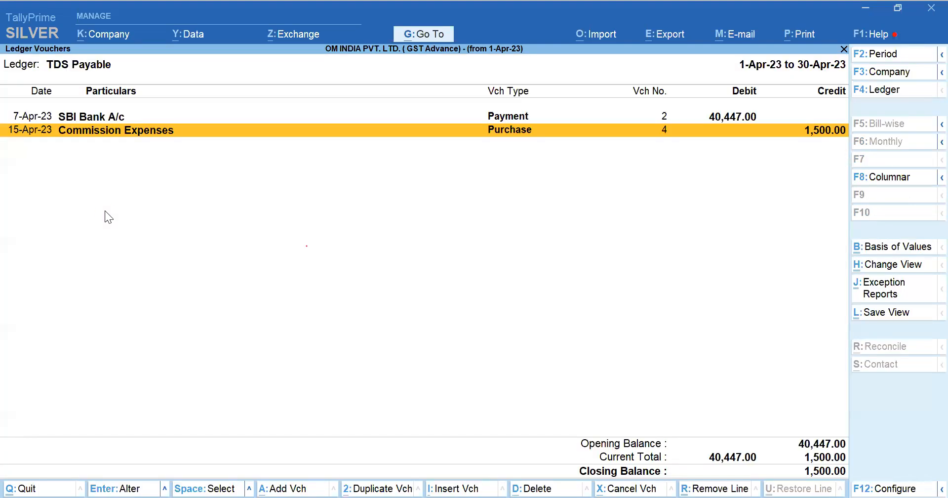
Open the 7-May-23 SBI Bank A/c payment voucher from the TDS Payable ledger
key("Escape")
key("Return")
key("F2")
key("Return")
key("Return")
key("Down")
key("Down")
key("Down")
key("Up")
key("Return")
Preview the TDS payment voucher as a TDS challan and examine the taxpayer, payment and counterfoil details
key("alt+p")
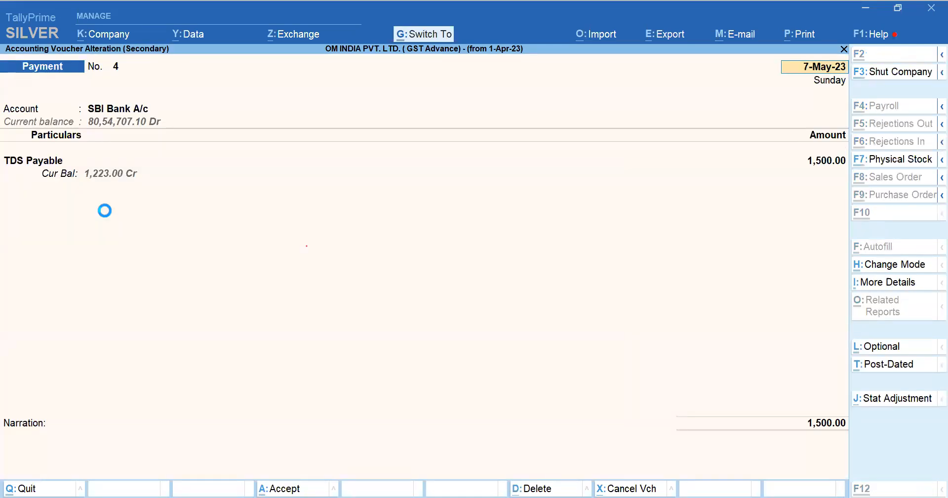
key("i")
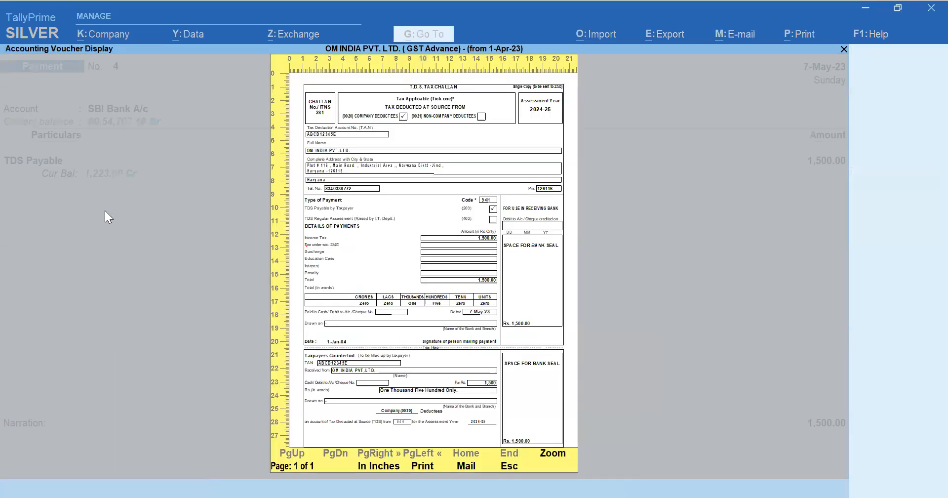
key("alt+z")
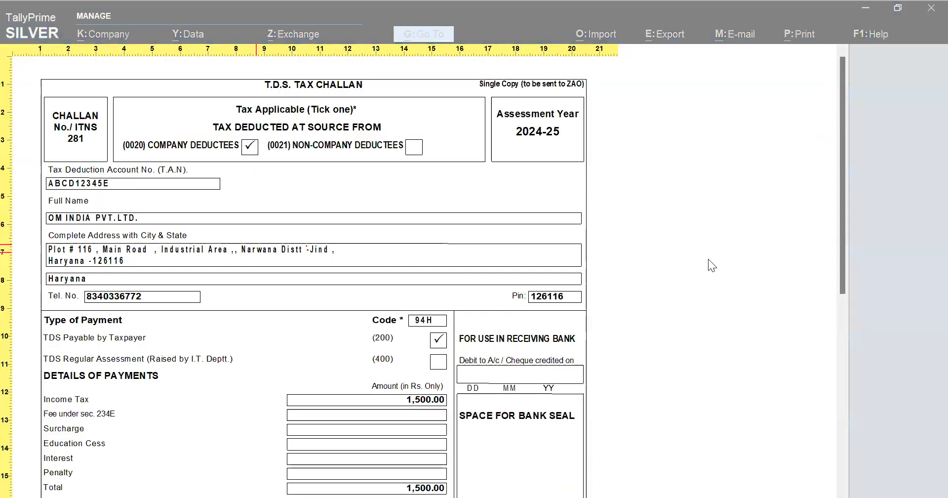
key("alt+z")
key("Escape")
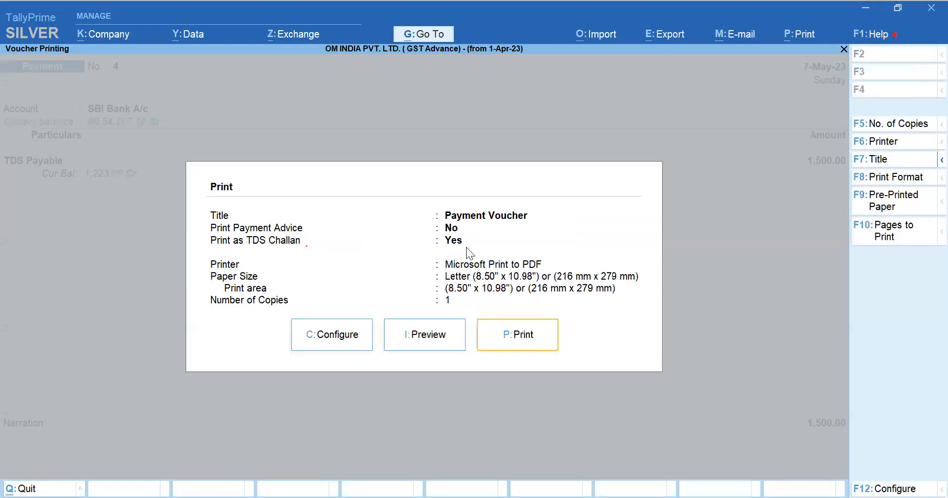
left_click(446, 332)
scroll(299, 332, "down", 5)
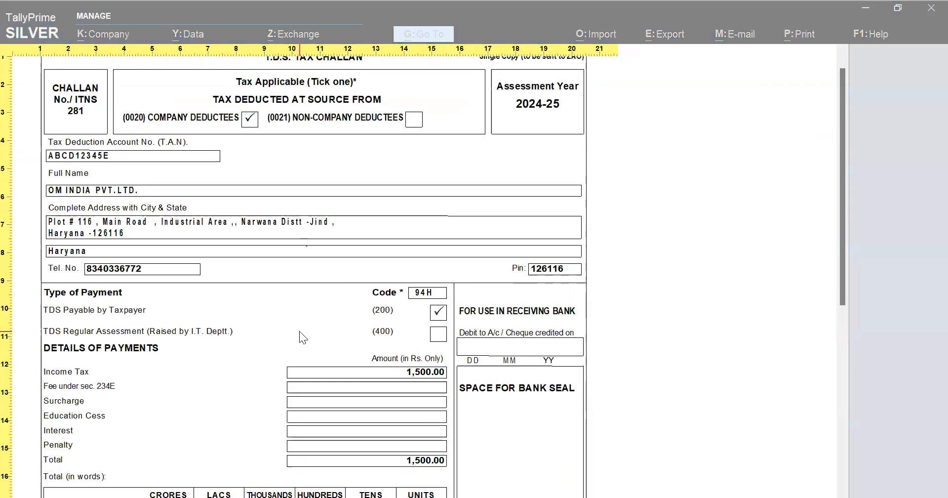
scroll(294, 348, "down", 5)
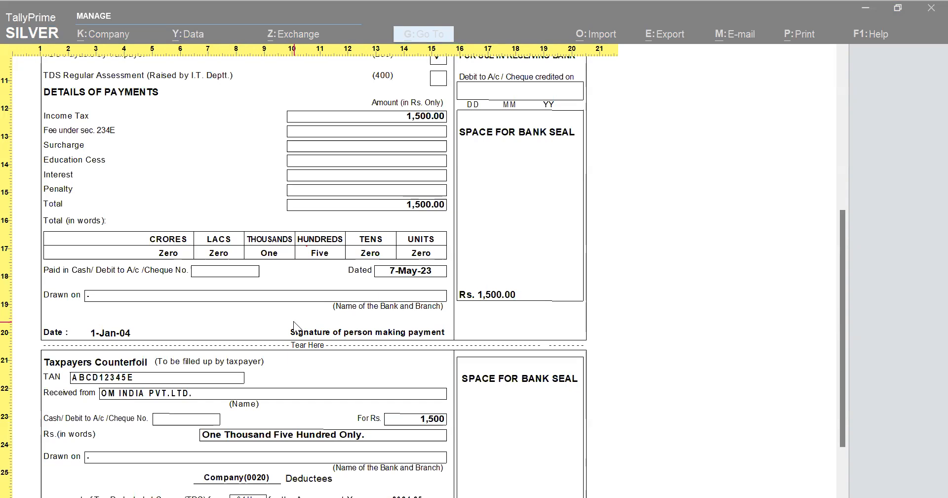
key("Return")
key("Escape")
key("Escape")
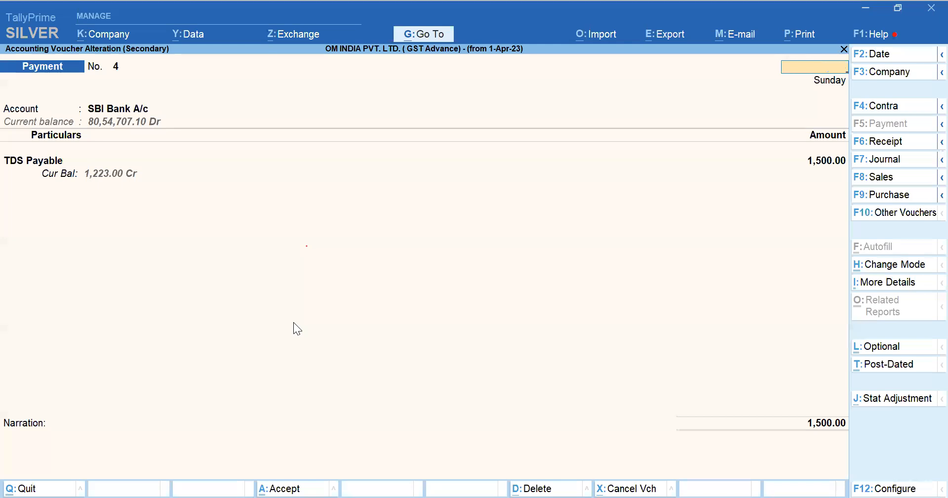
Return to the Duties & Taxes summary and set its period to 1-May-23 to 31-May-23
key("Escape")
key("Escape")
key("Escape")
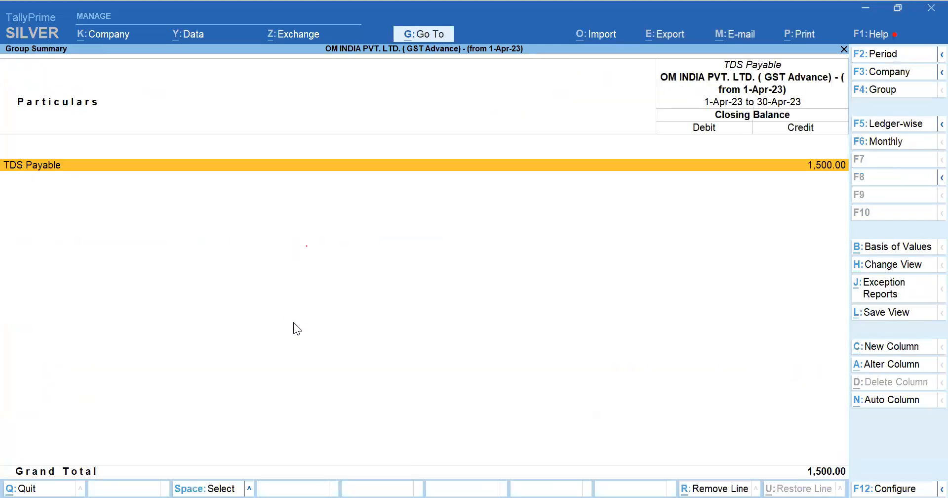
key("Up")
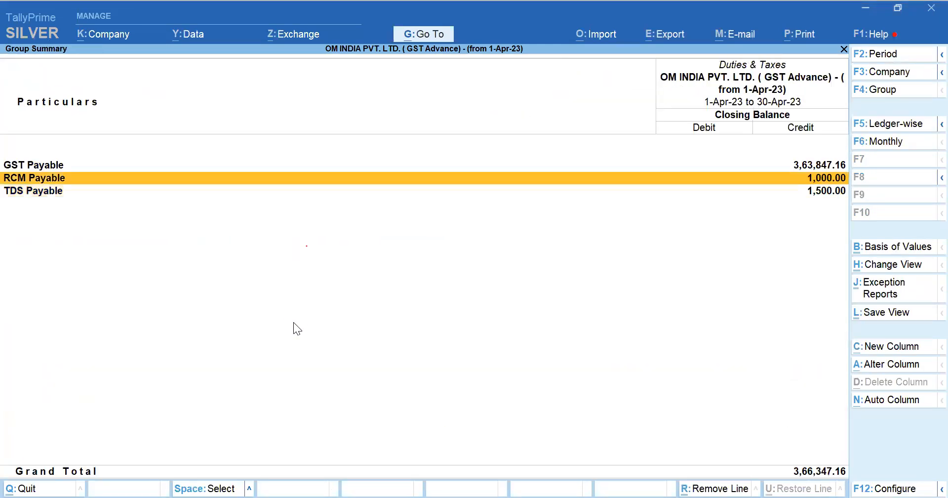
key("alt+F2")
type("1.5")
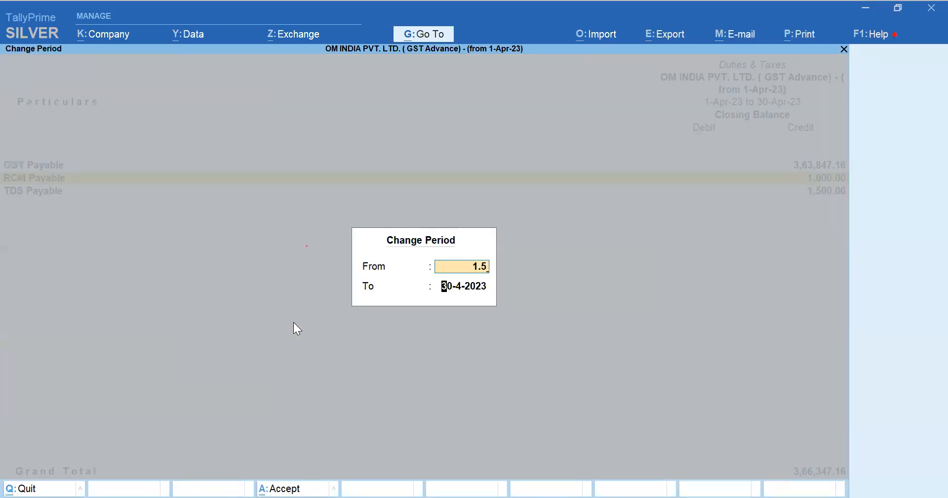
key("Return")
type("31.5")
key("Return")
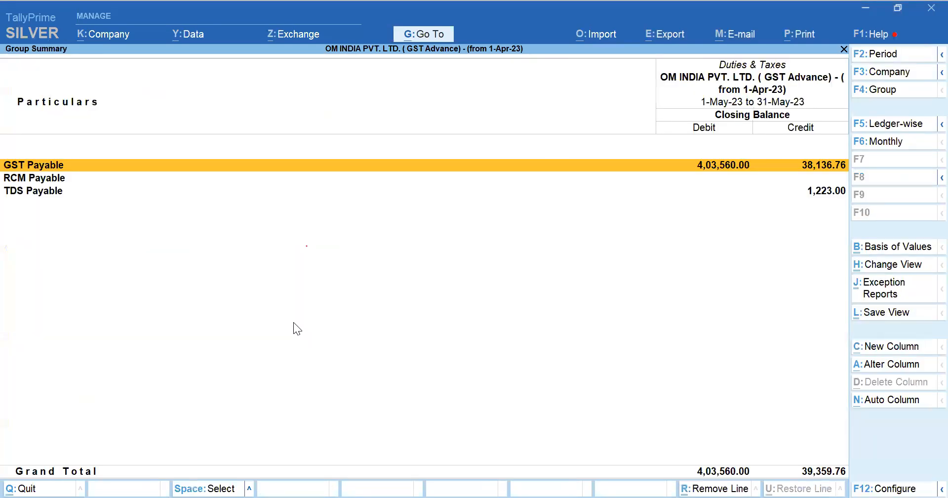
Review the May vouchers of the CGST ledger under GST Payable and return to the group summary
key("Down")
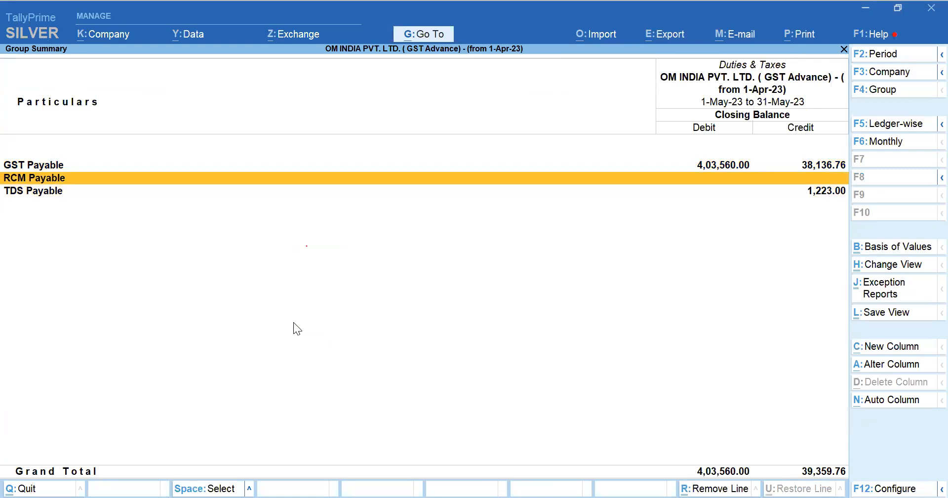
key("Up")
key("Return")
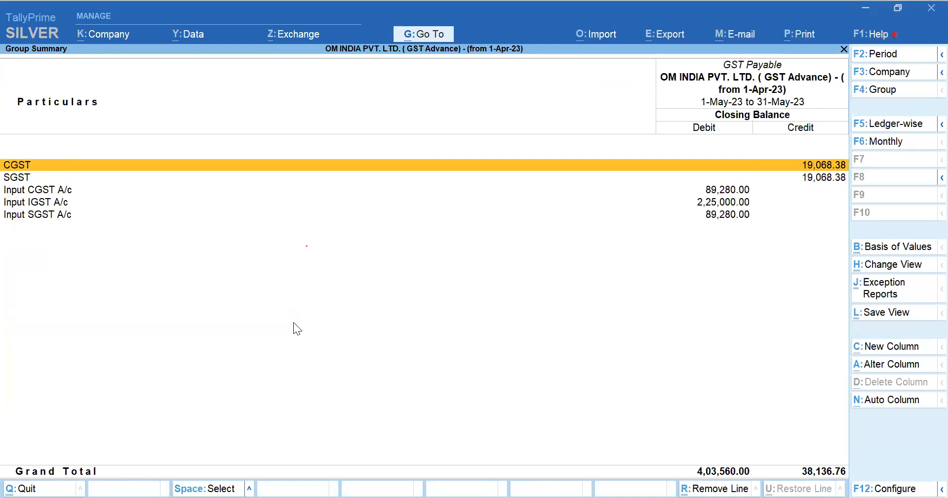
key("Down")
key("Up")
key("Return")
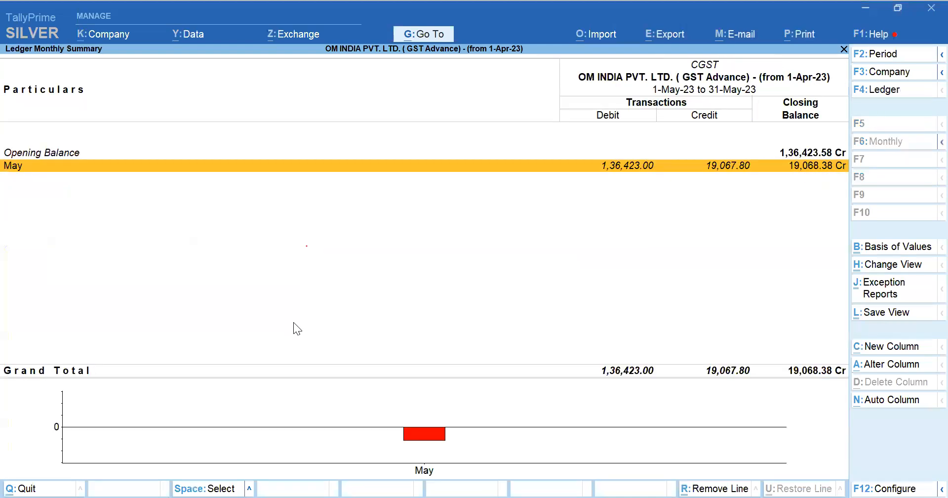
key("Return")
key("Down")
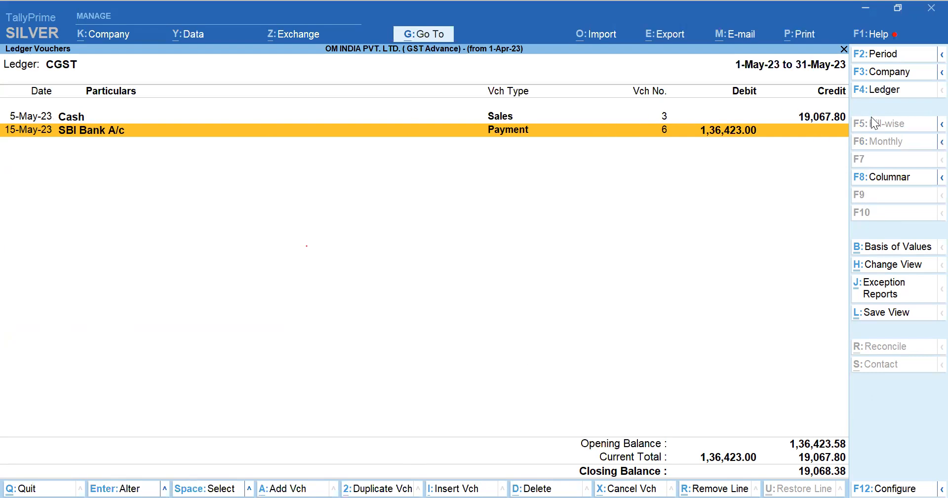
key("Escape")
key("Escape")
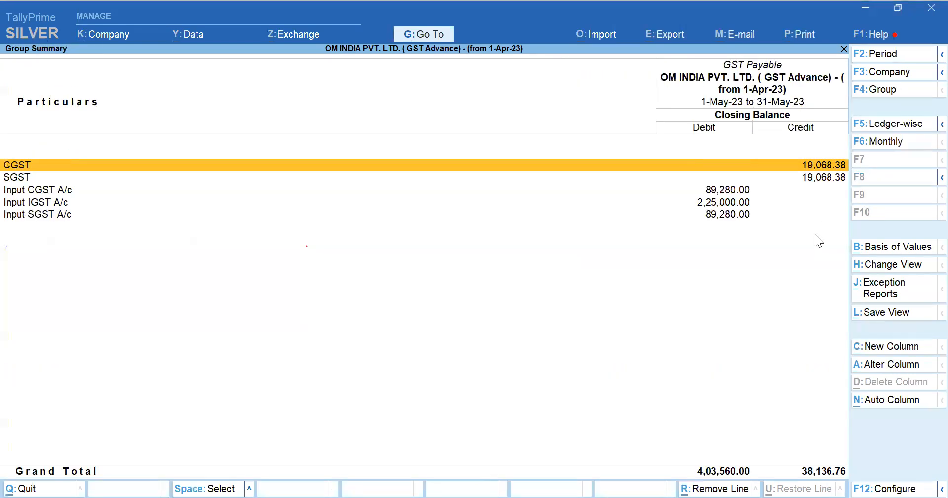